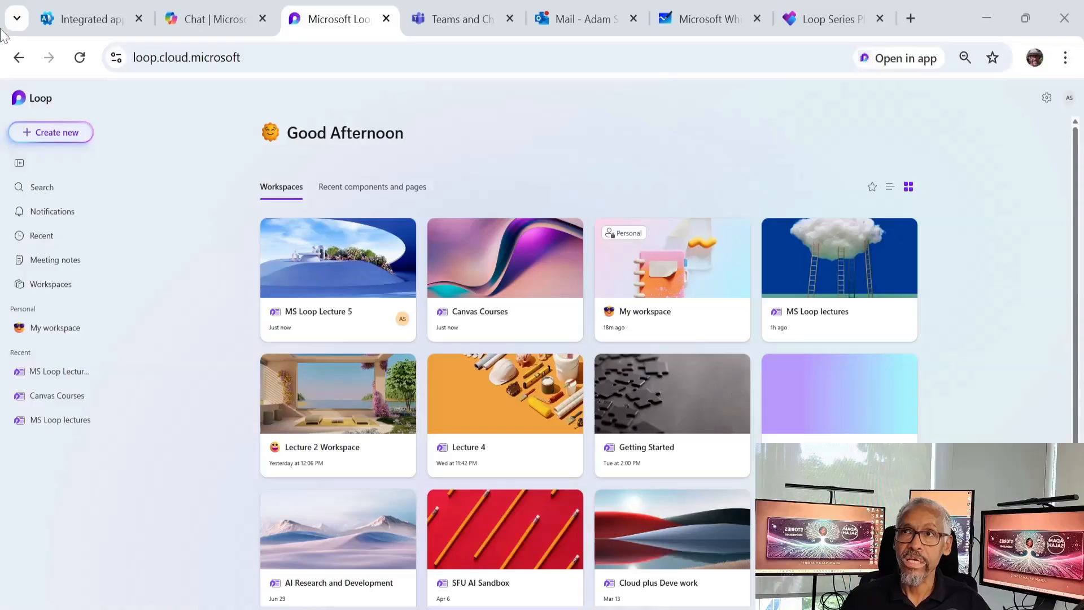
# - View Loop's web address and the External integrations page in the desktop app, and return to the browser version
pyautogui.click(66, 138)
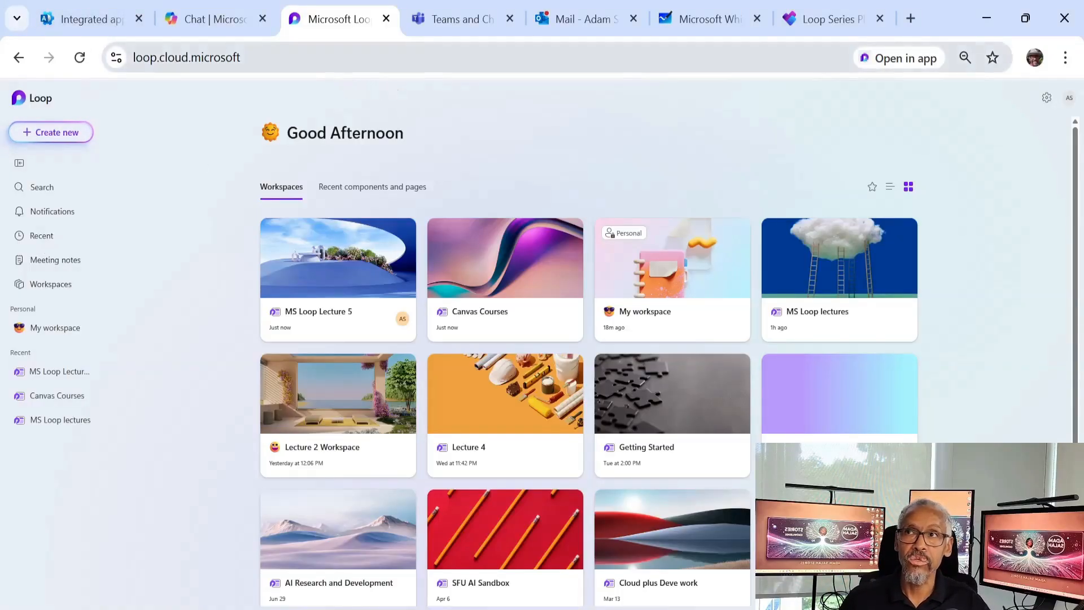
pyautogui.click(346, 58)
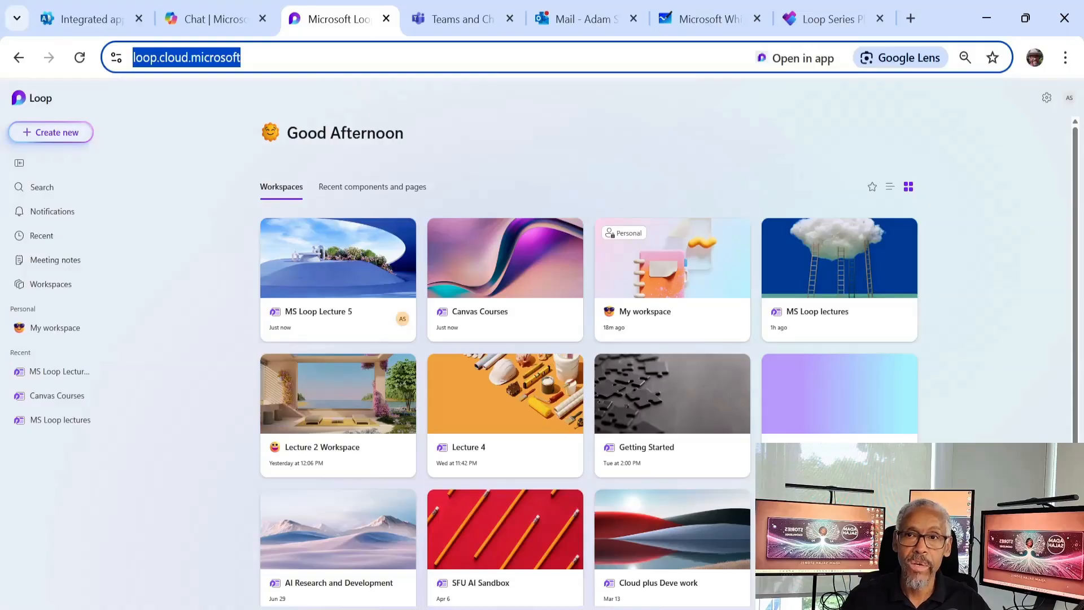
pyautogui.click(517, 608)
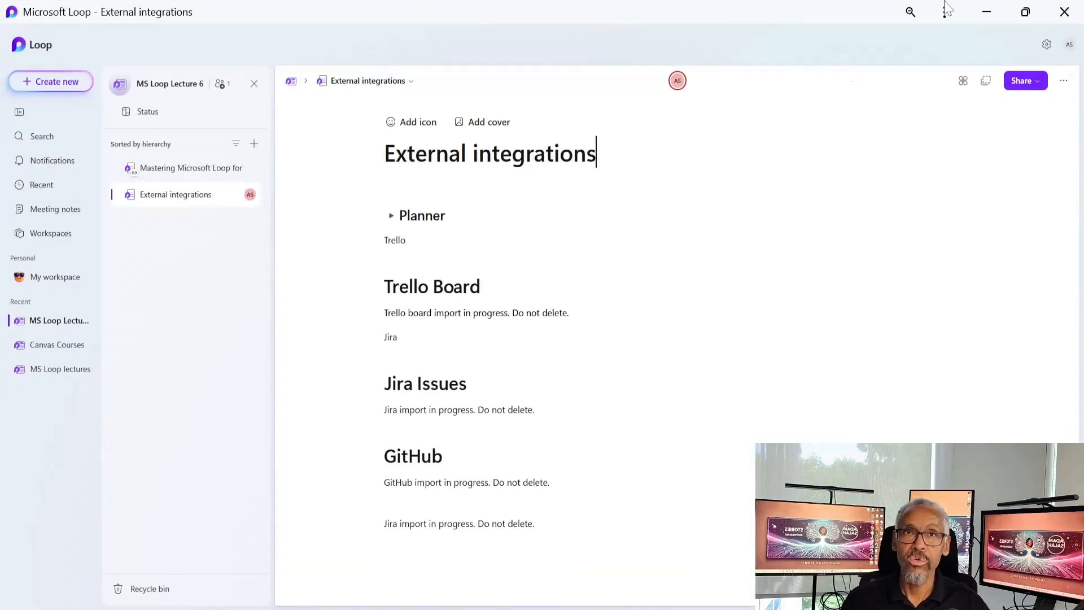
pyautogui.click(984, 14)
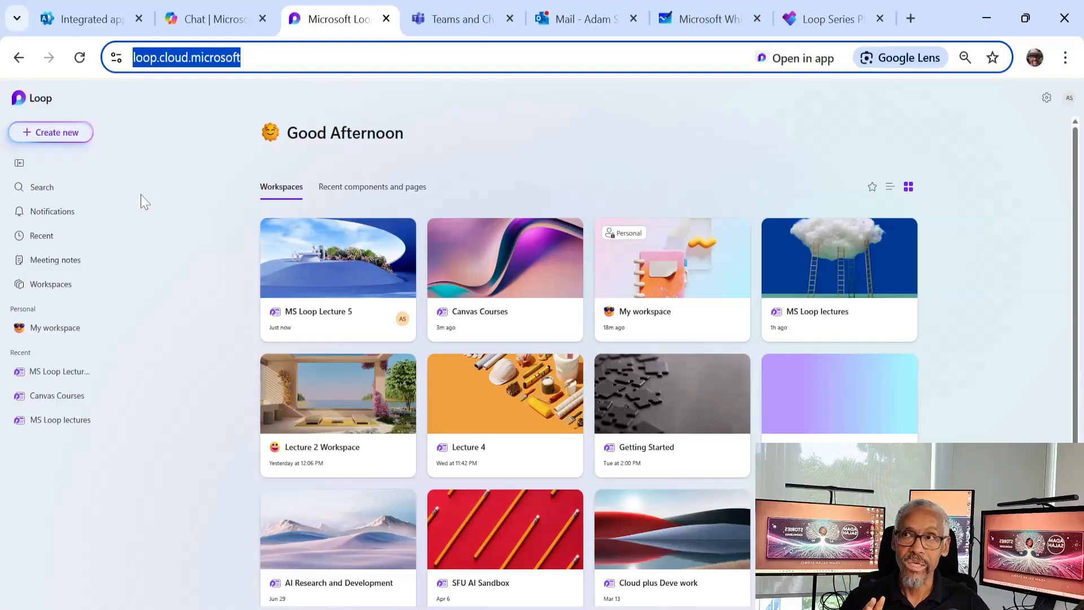
# - Create a new workspace named "MS Loop Lecture 6", leaving its description empty
pyautogui.click(54, 135)
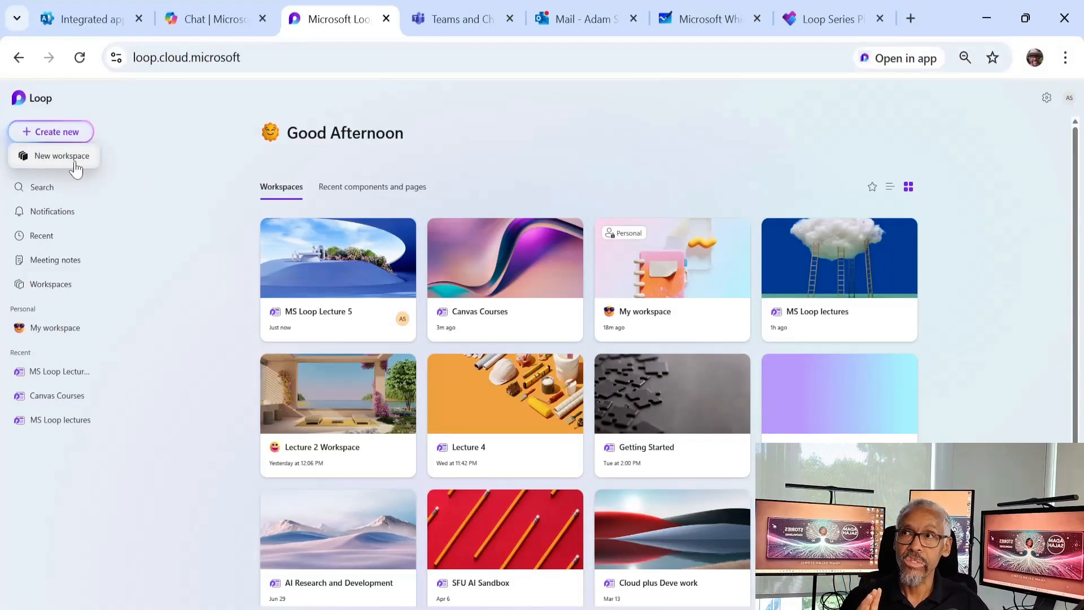
pyautogui.click(62, 156)
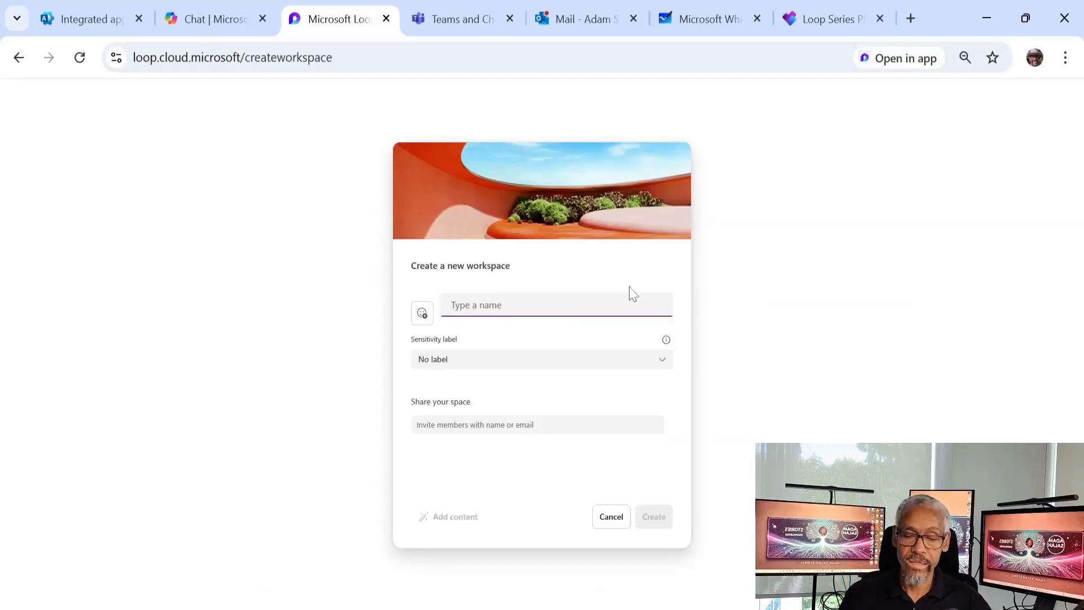
pyautogui.write('MS Loop Lecture 6')
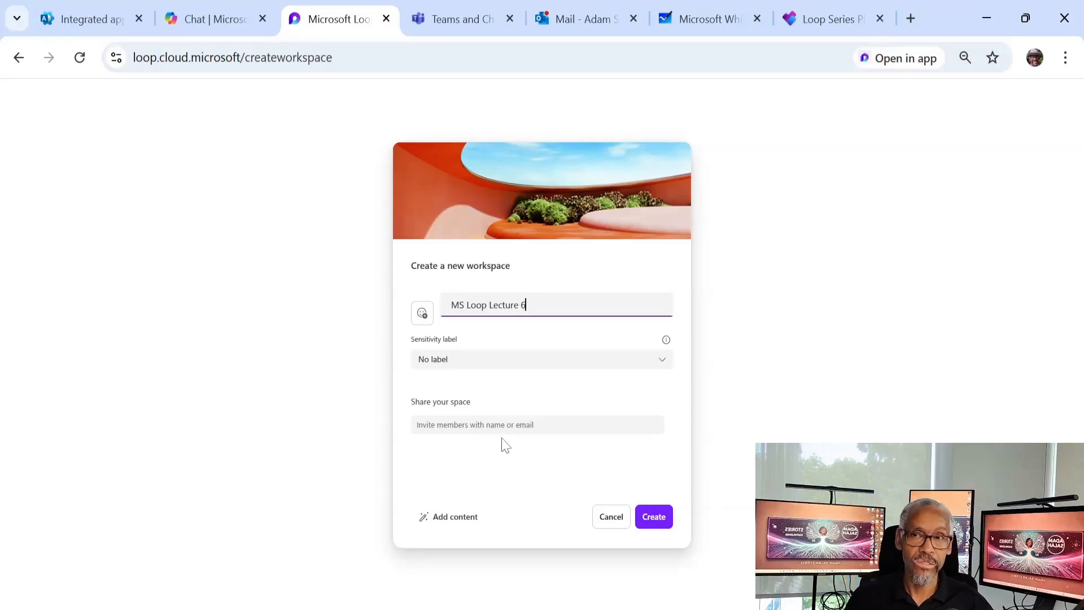
pyautogui.click(470, 517)
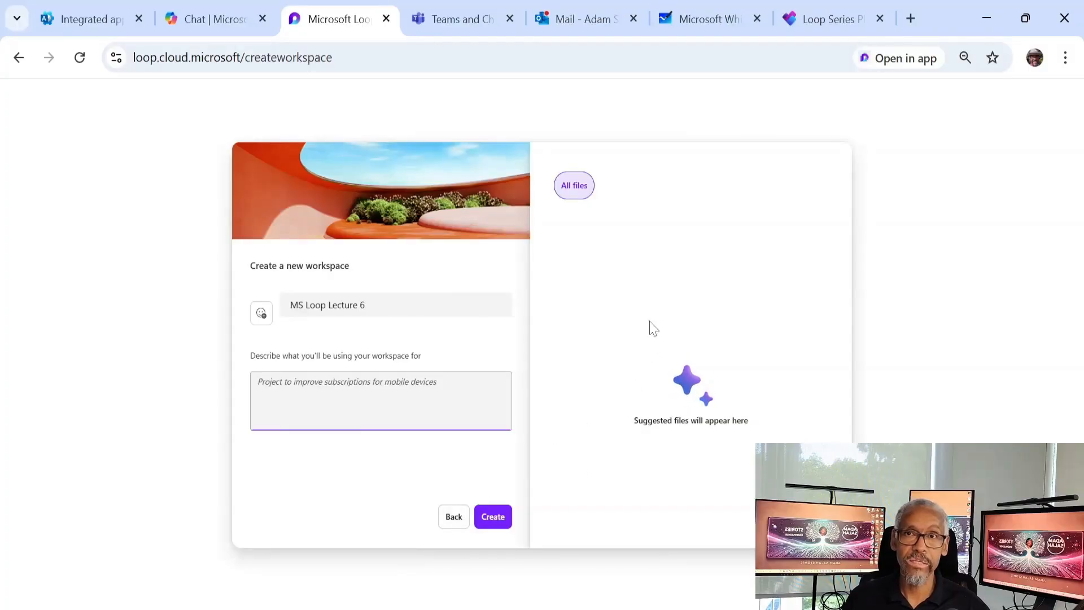
pyautogui.click(492, 520)
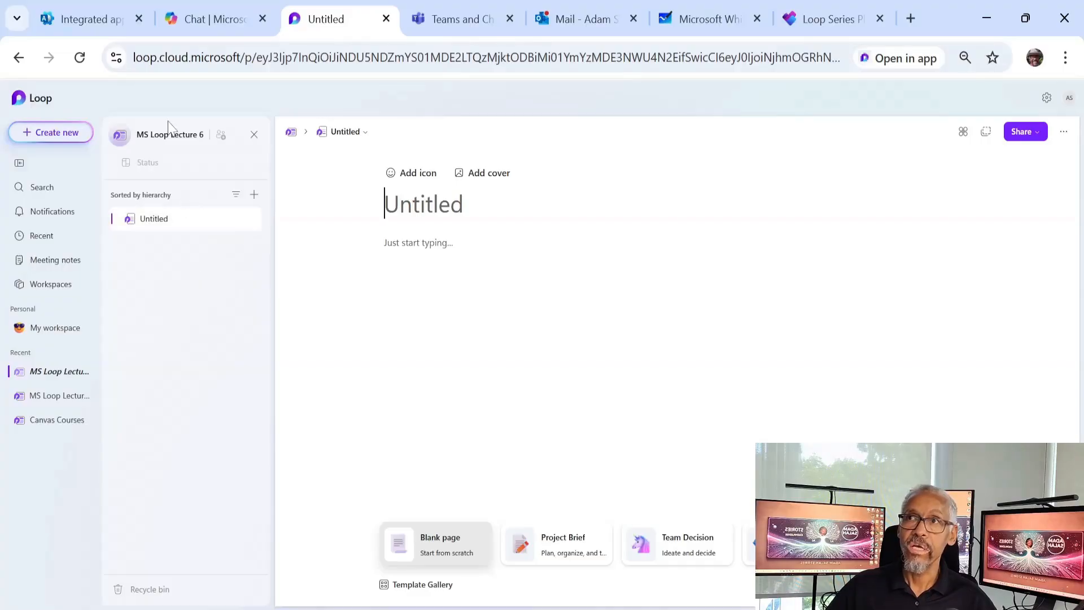
# - Title the new workspace's untitled page "Leesson plan"
pyautogui.click(367, 137)
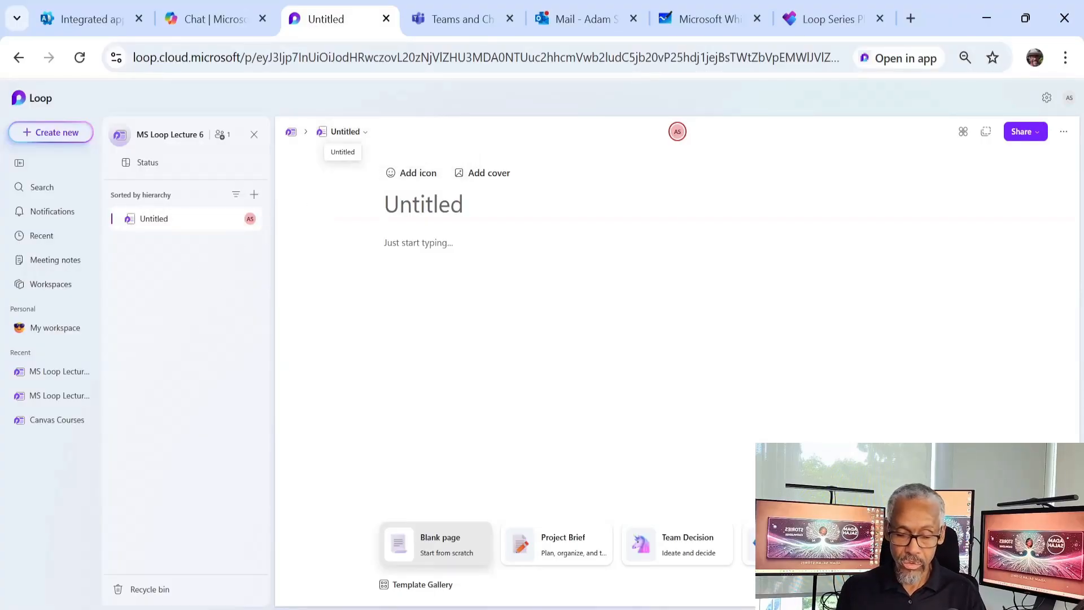
pyautogui.write('Leesson plan')
pyautogui.press('Return')
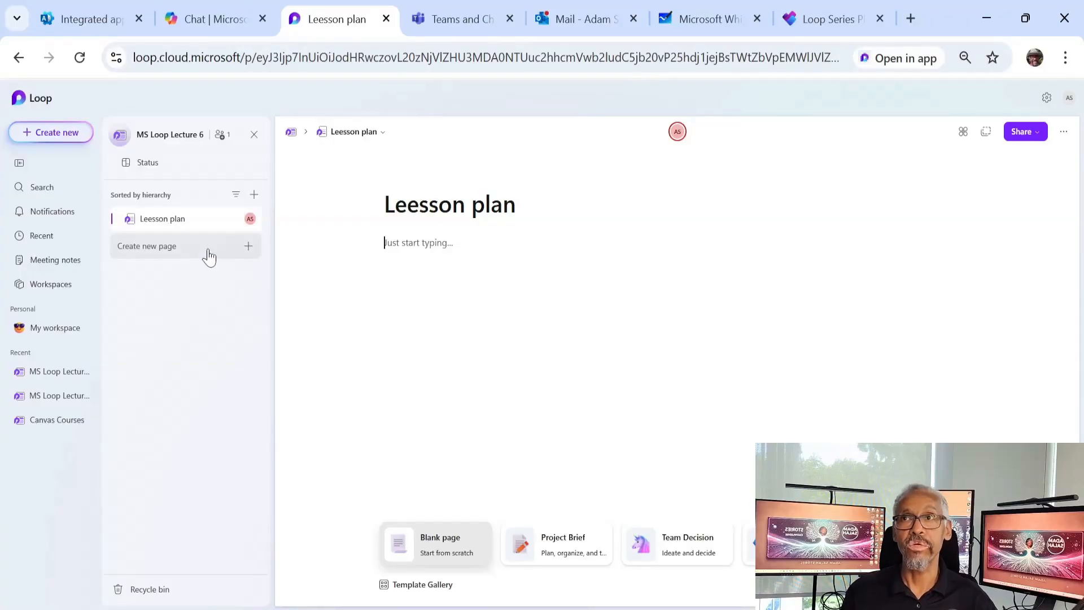
# - Add two subpages under the Leesson plan page
pyautogui.click(235, 219)
pyautogui.click(252, 248)
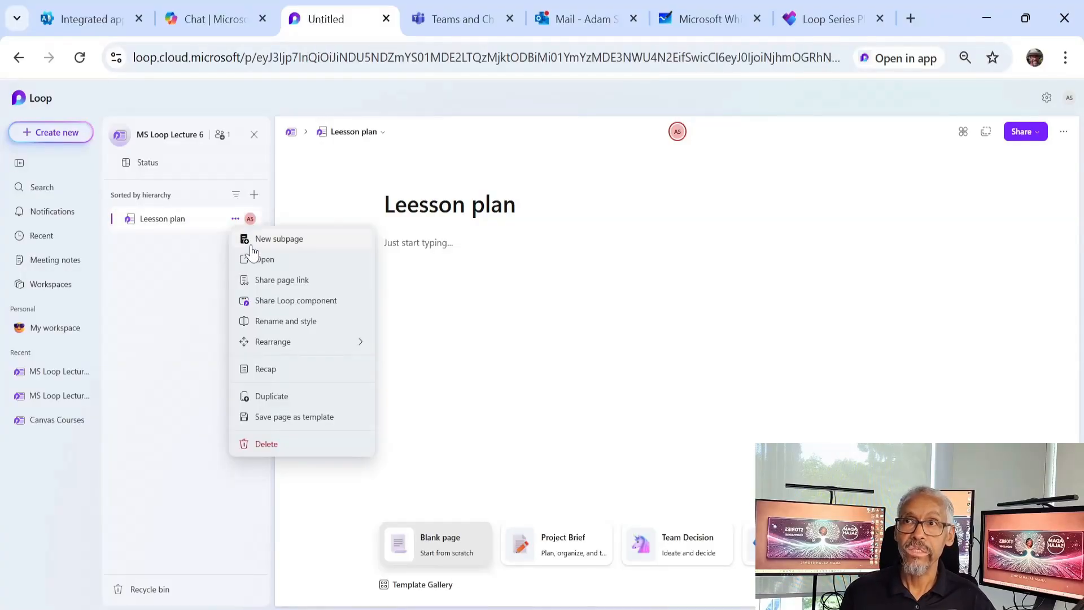
pyautogui.click(244, 242)
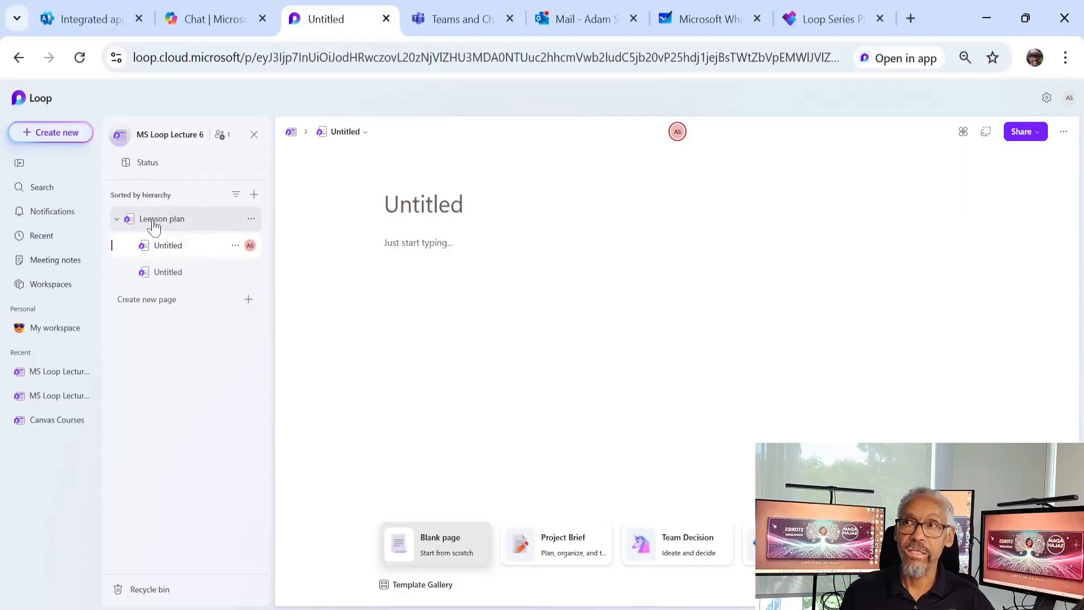
pyautogui.moveTo(116, 225); pyautogui.dragTo(119, 226)
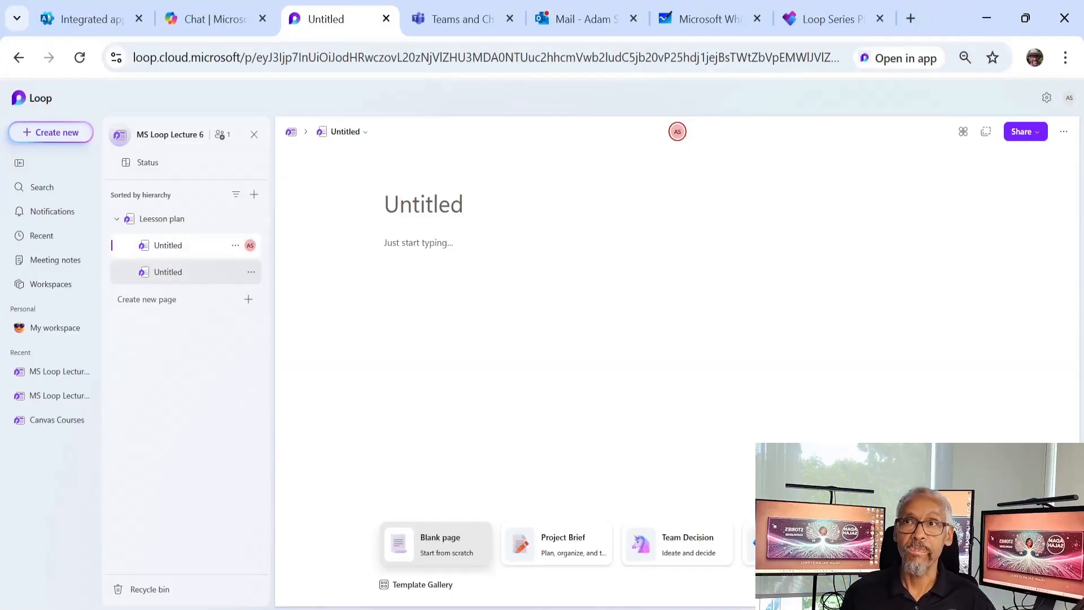
# - Title the first subpage of Leesson plan "Outline" and the second "Exercises", and check both pages
pyautogui.click(358, 136)
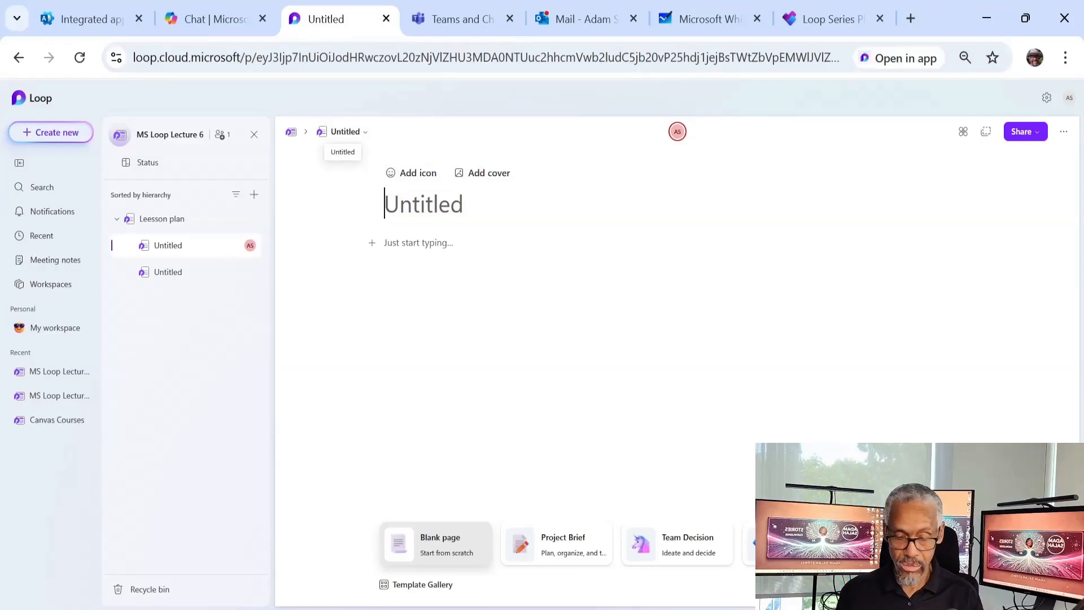
pyautogui.write('Outline')
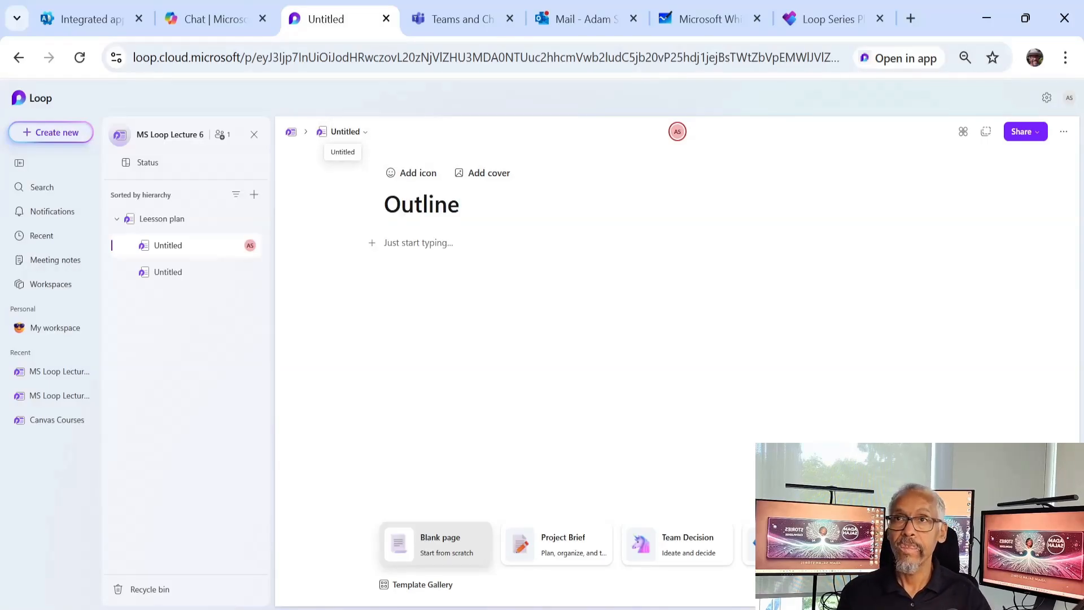
pyautogui.click(195, 278)
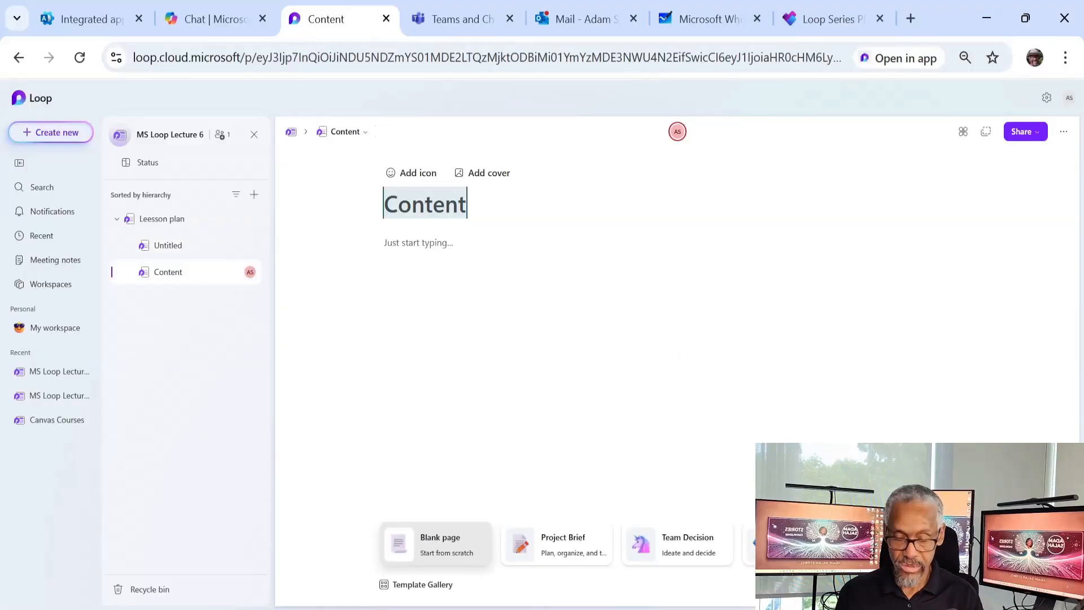
pyautogui.write('Excerci')
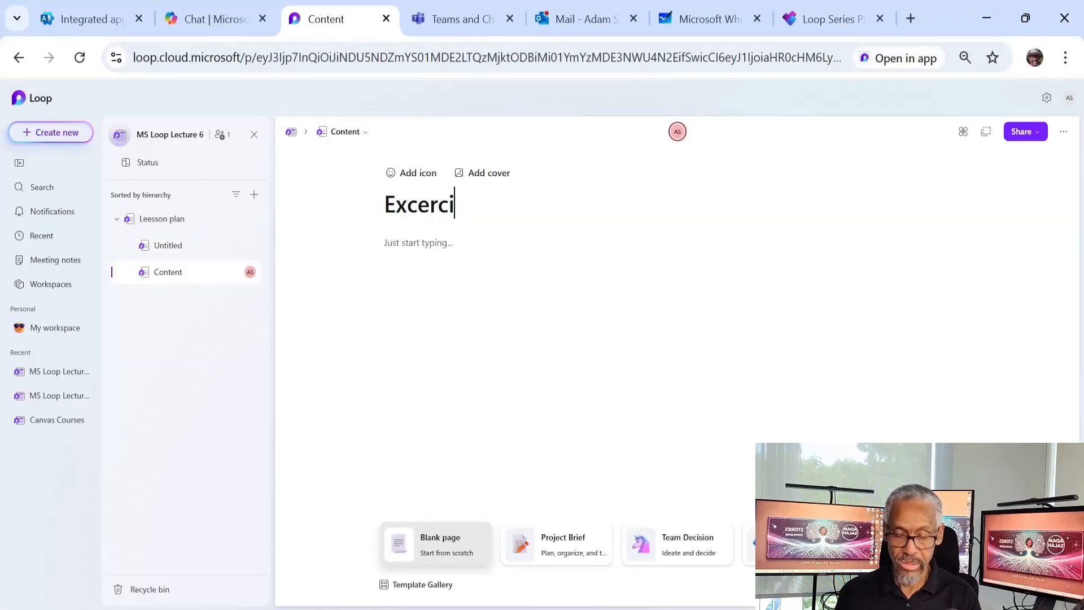
pyautogui.write('ses')
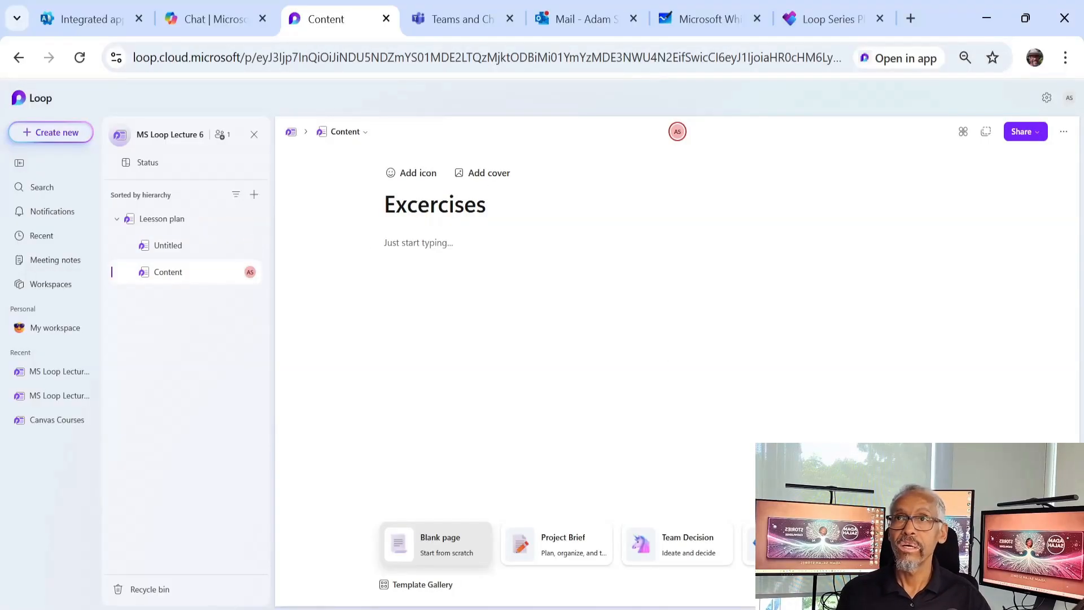
pyautogui.press('Return')
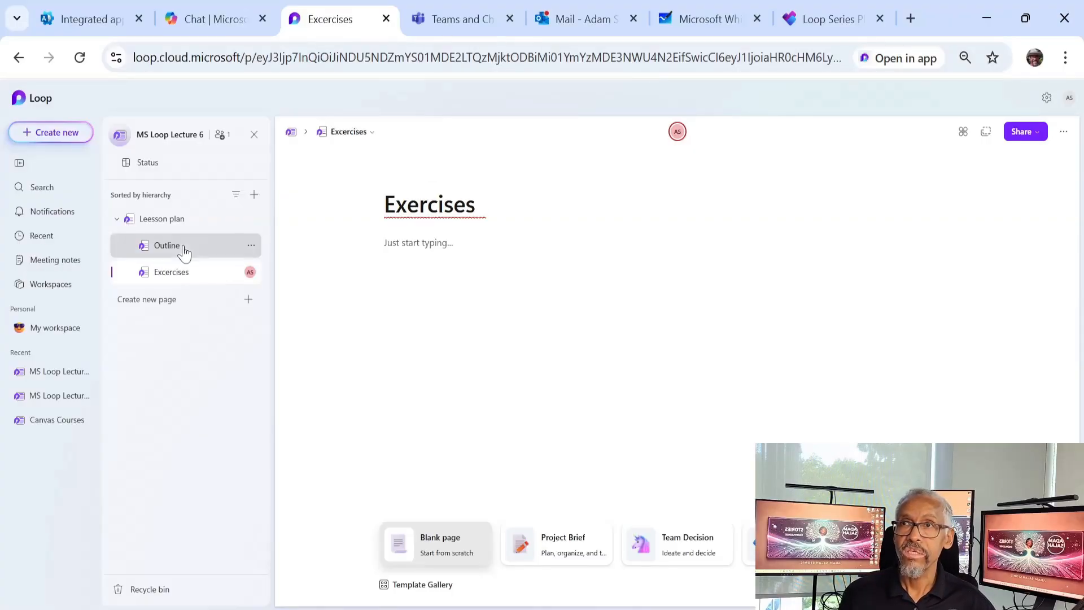
pyautogui.click(184, 252)
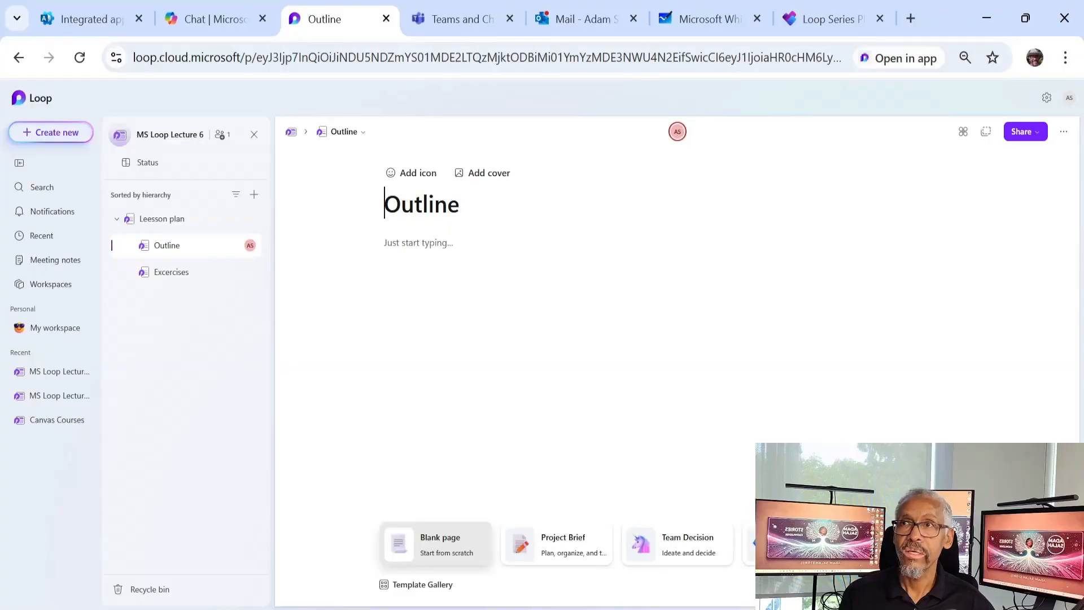
pyautogui.click(177, 273)
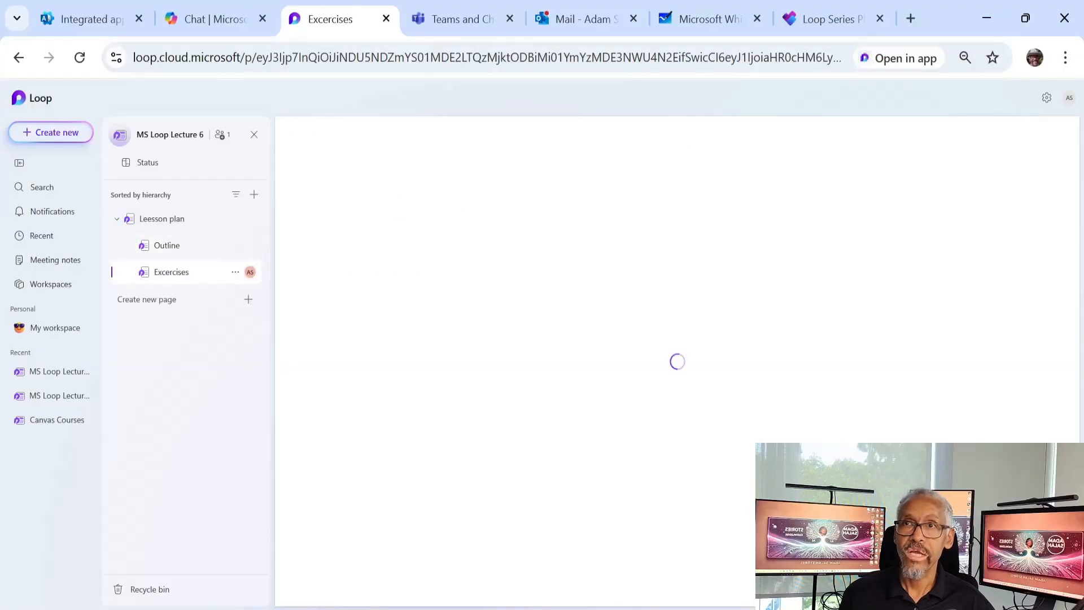
# - Add the lines "Introduction", "Workspace" and "Pages" to the Leesson plan page, using the spelling suggestion to correct "Worspace"
pyautogui.click(162, 219)
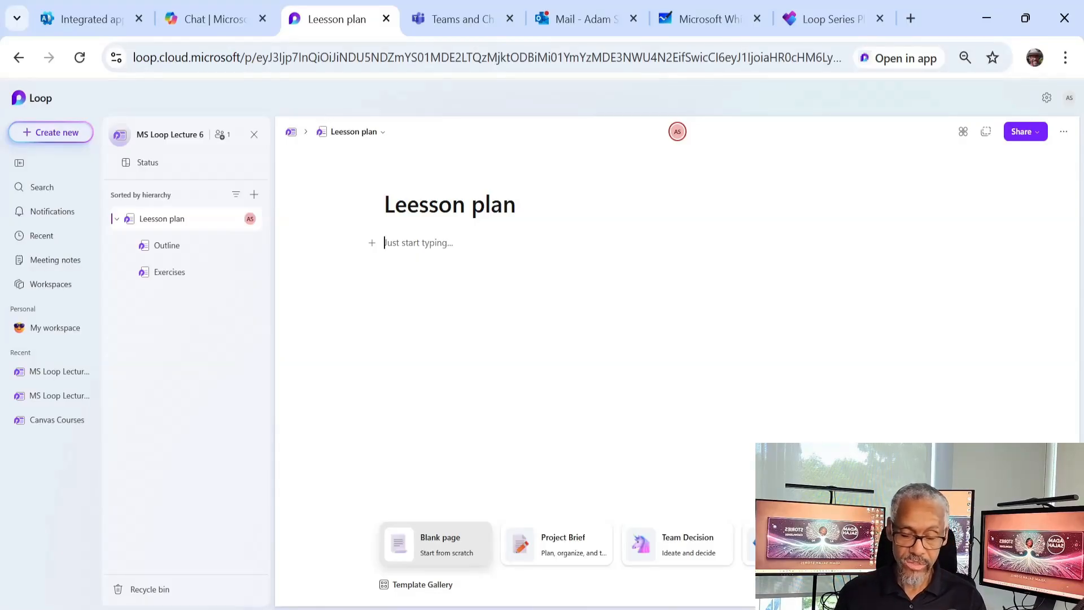
pyautogui.write('Introduction')
pyautogui.press('Return')
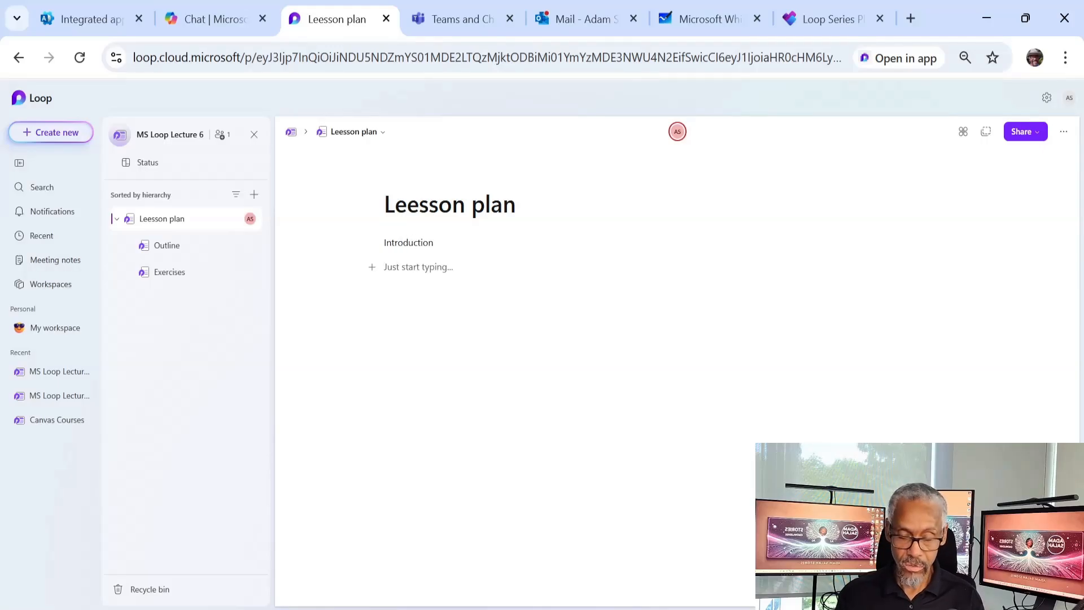
pyautogui.write('Worspace')
pyautogui.press('Return')
pyautogui.write('Pages')
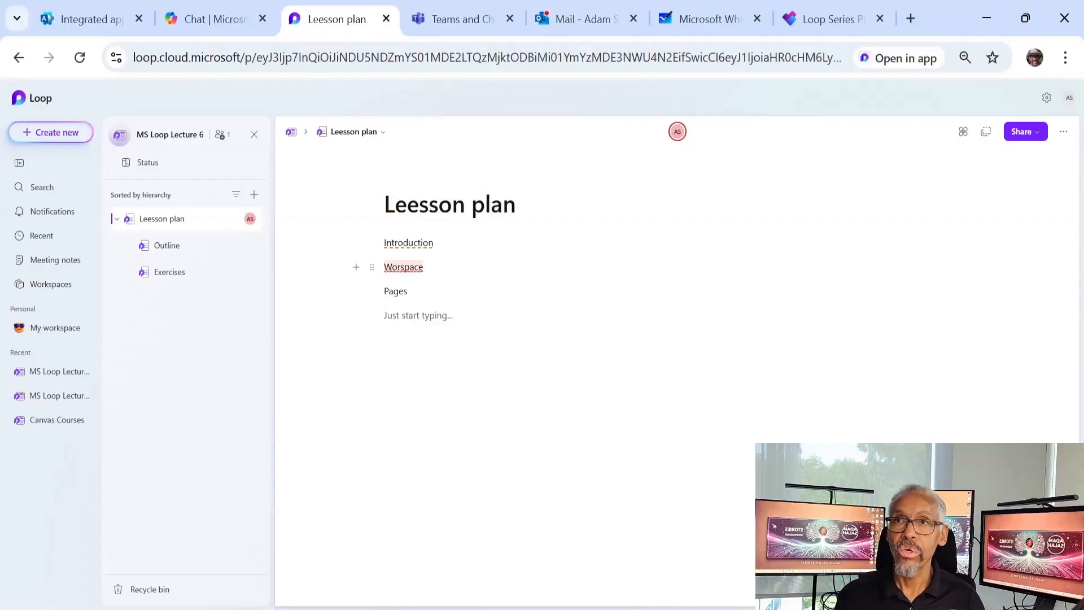
pyautogui.click(402, 266)
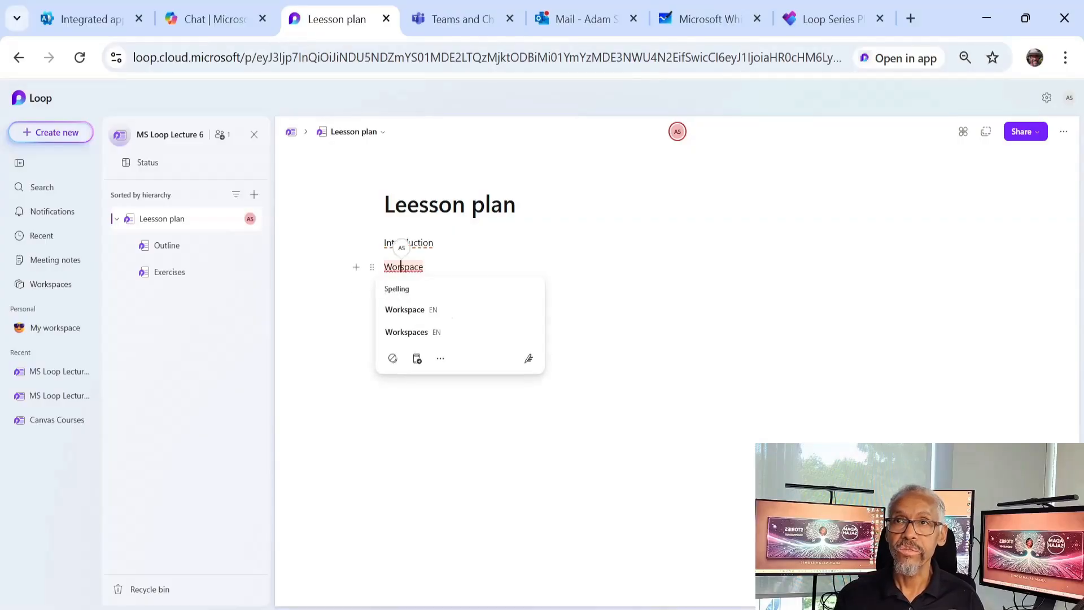
pyautogui.click(410, 312)
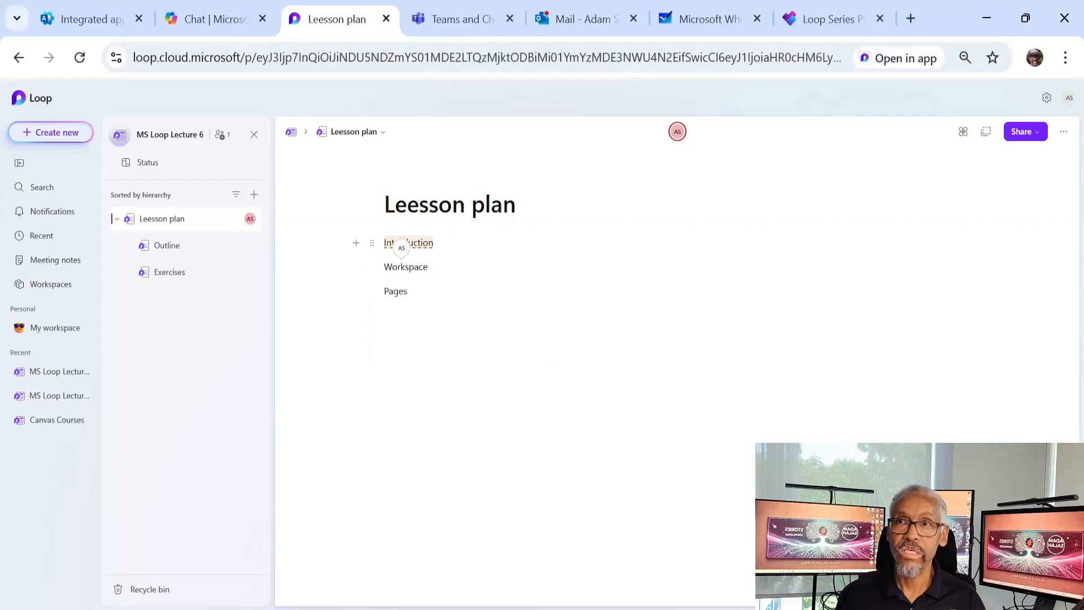
# - Format the "Introduction" line as Heading 2 using its accessibility suggestion
pyautogui.click(428, 243)
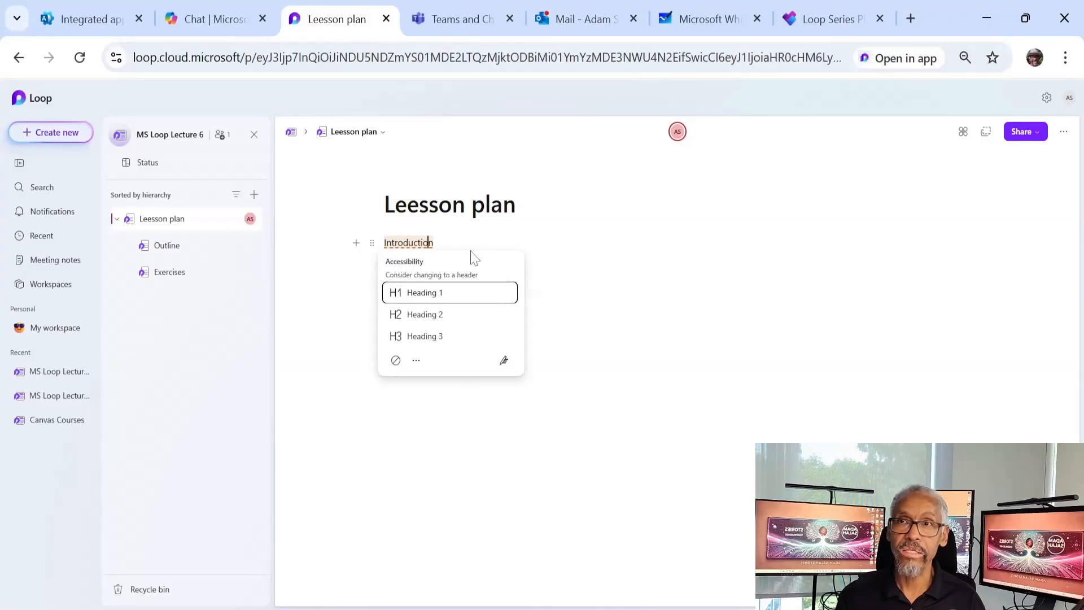
pyautogui.click(536, 268)
pyautogui.click(418, 242)
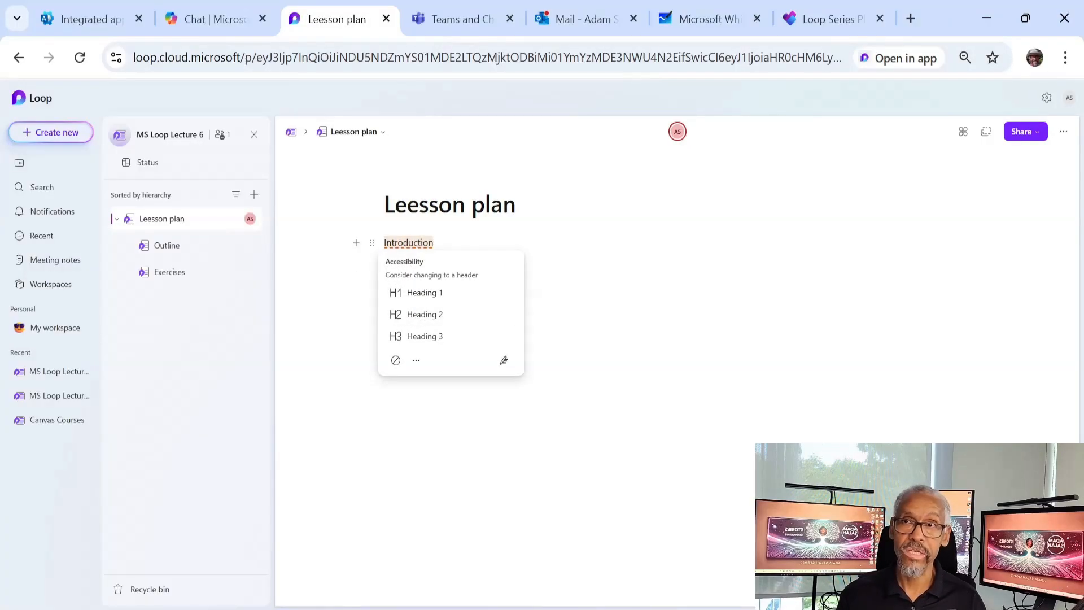
pyautogui.click(421, 314)
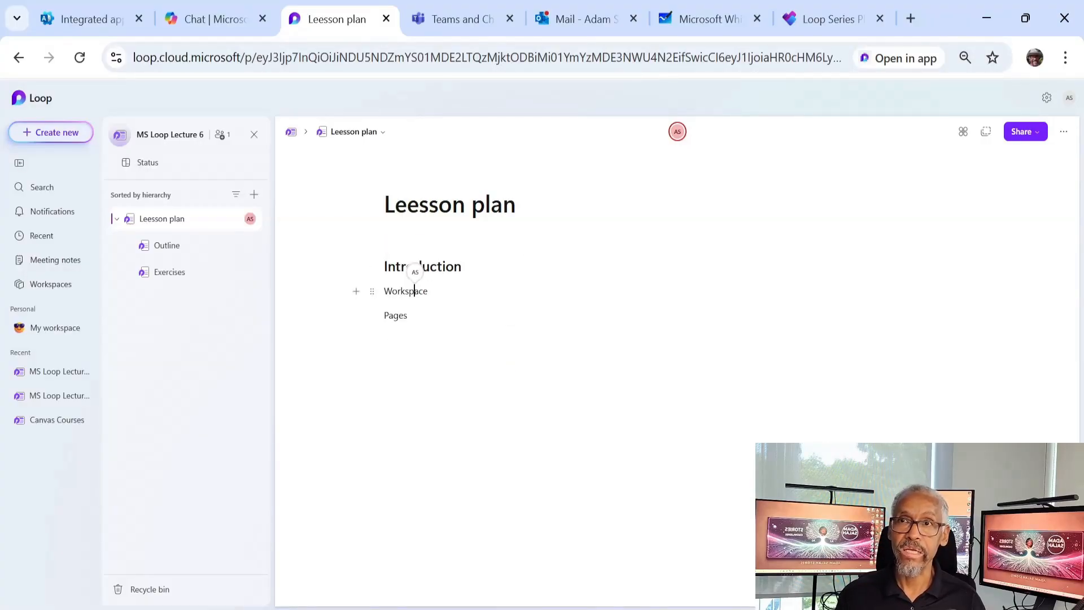
# - Revert the line under Introduction to "Worspace" and correct it again with the spelling suggestion "Workspace"
pyautogui.press('BackSpace')
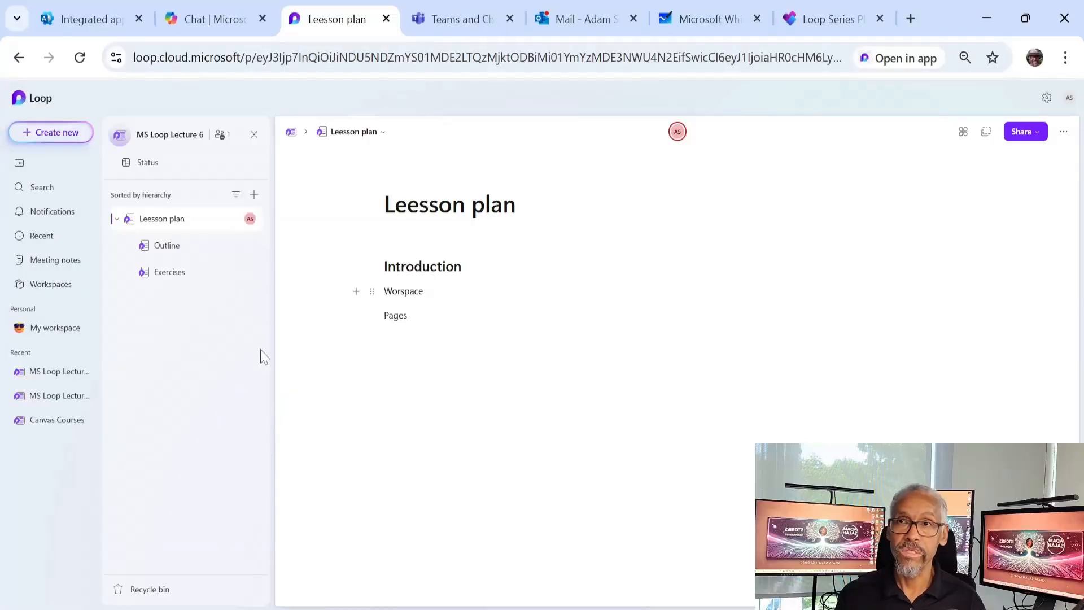
pyautogui.press('Return')
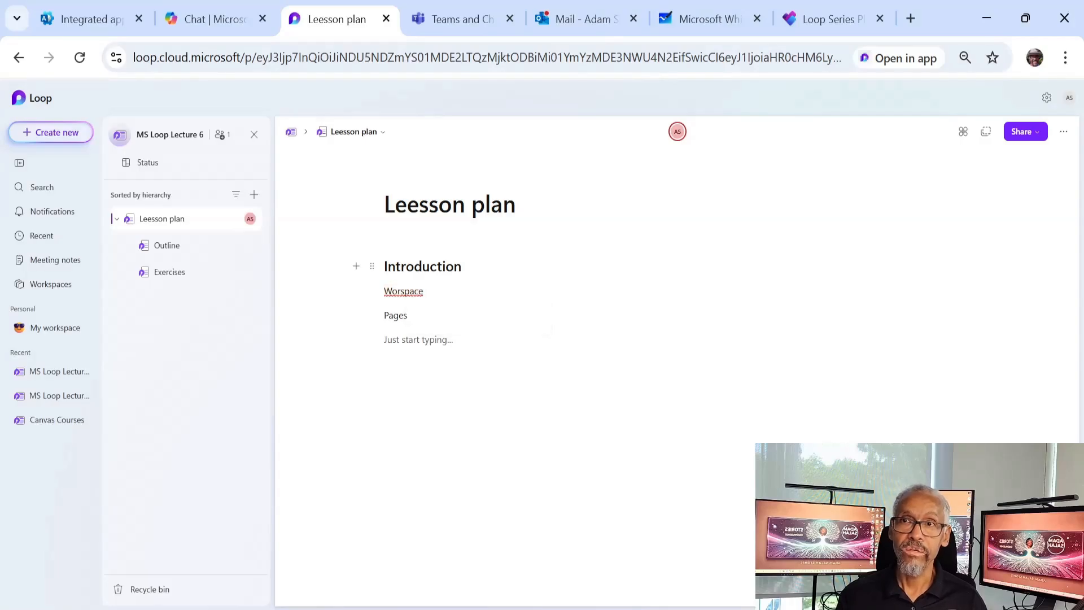
pyautogui.click(414, 266)
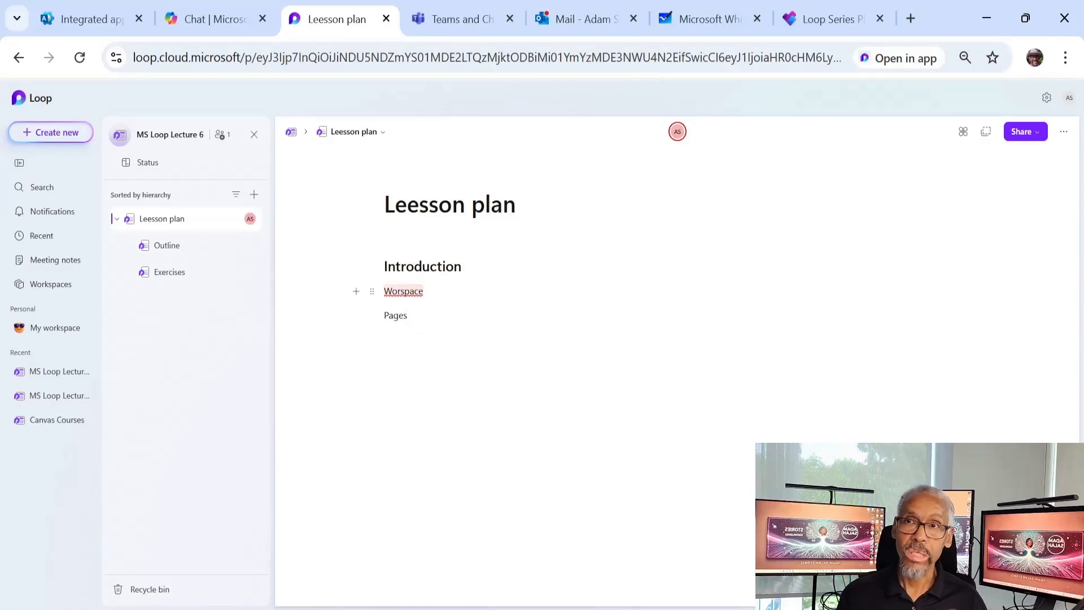
pyautogui.click(402, 292)
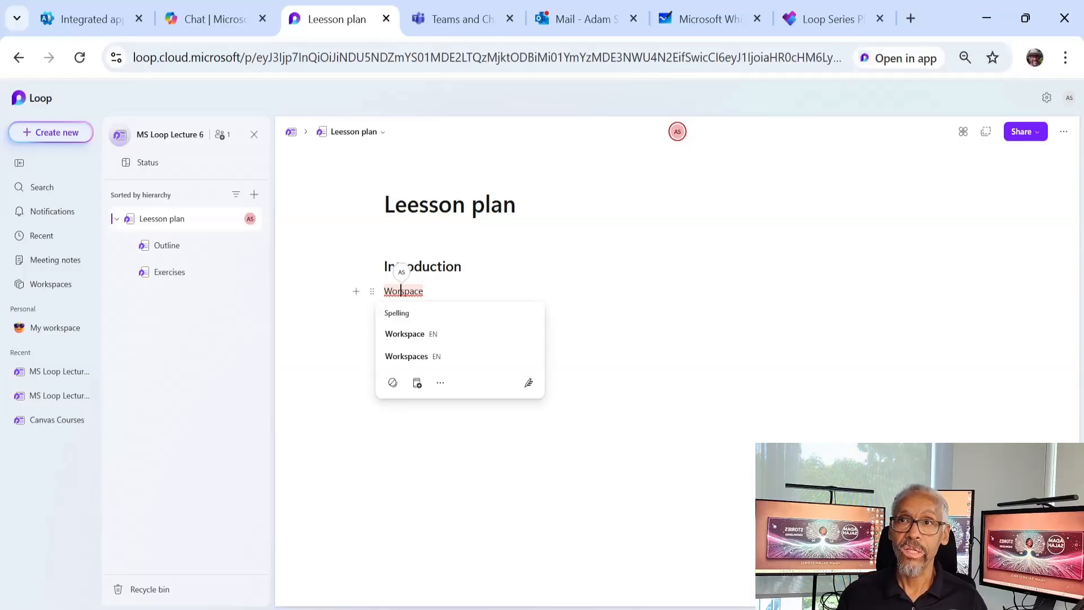
pyautogui.click(405, 334)
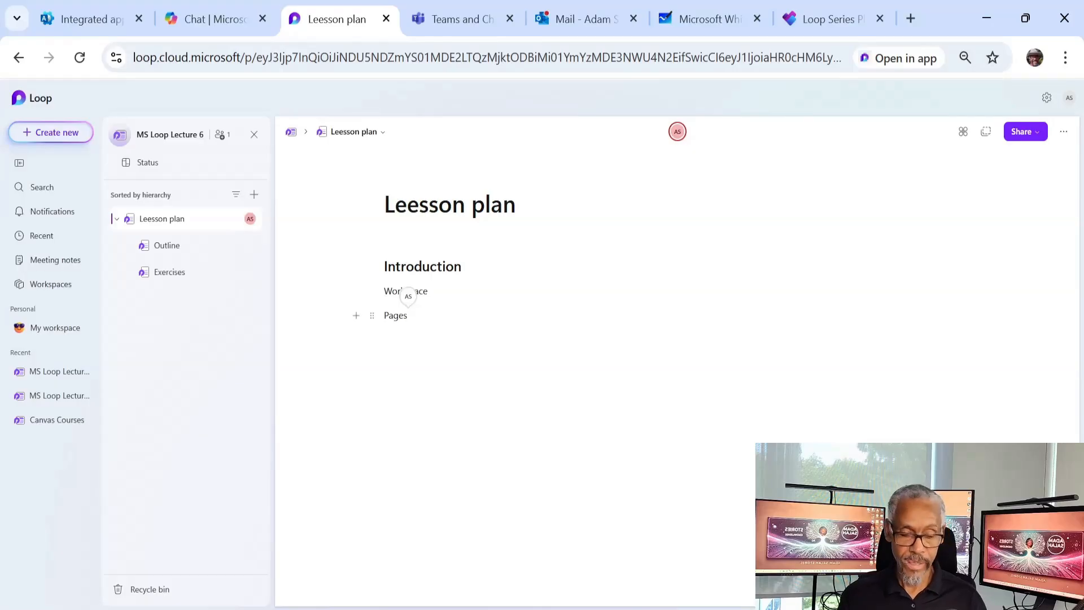
# - Format the "Workspace" and "Pages" lines on the Leesson plan page as Heading 2
pyautogui.press('Return')
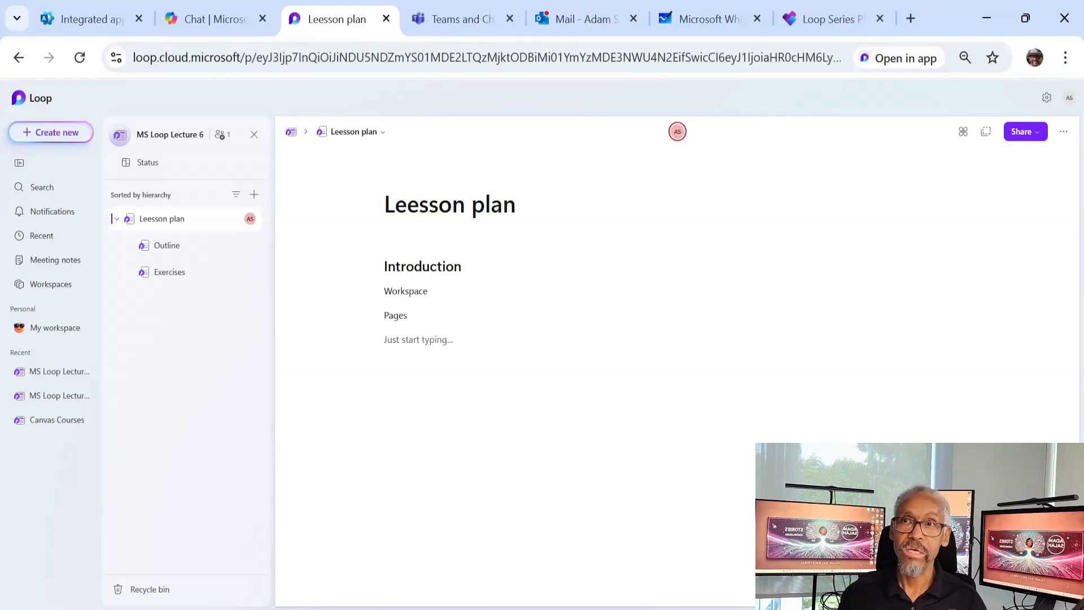
pyautogui.click(414, 266)
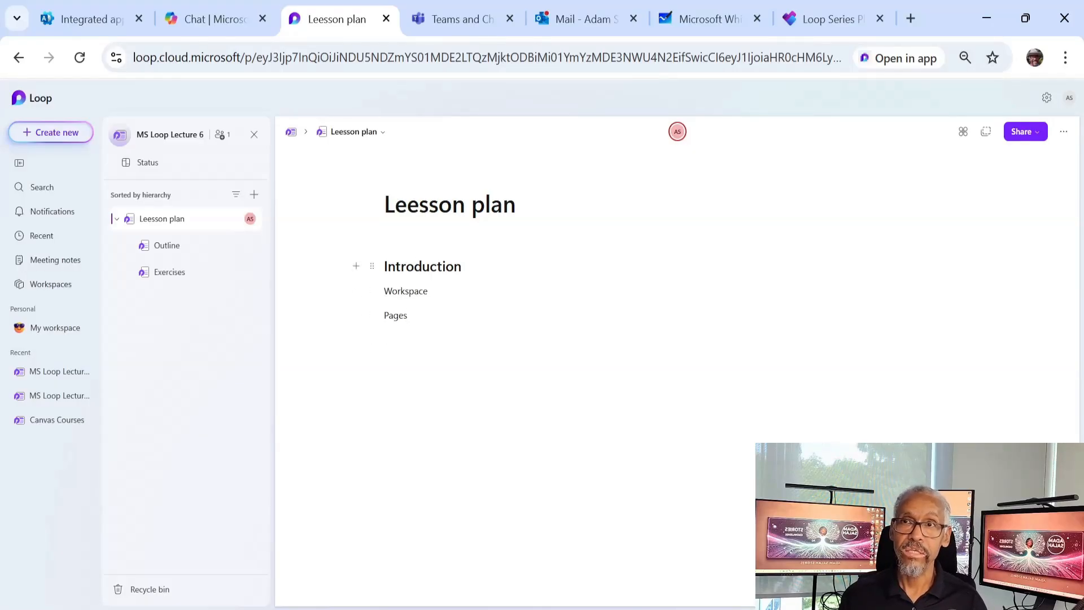
pyautogui.click(420, 291)
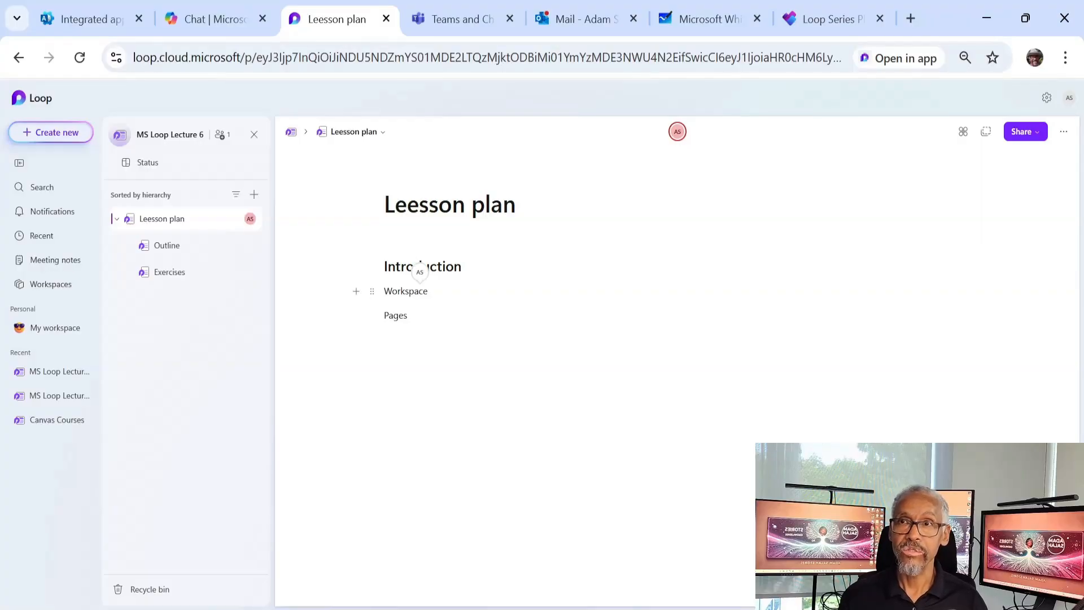
pyautogui.rightClick(422, 300)
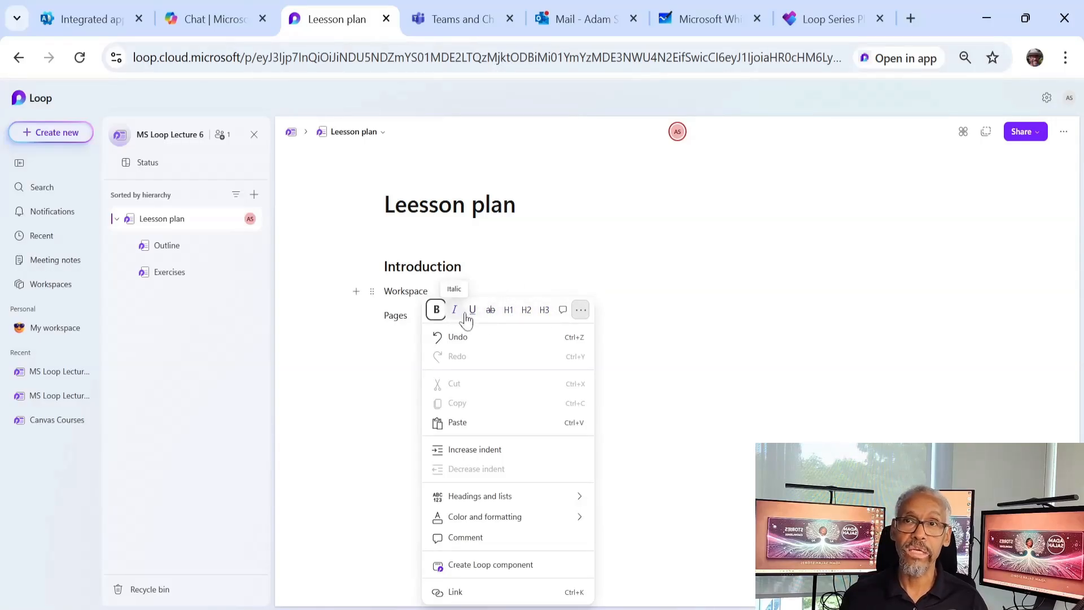
pyautogui.click(524, 310)
pyautogui.doubleClick(397, 332)
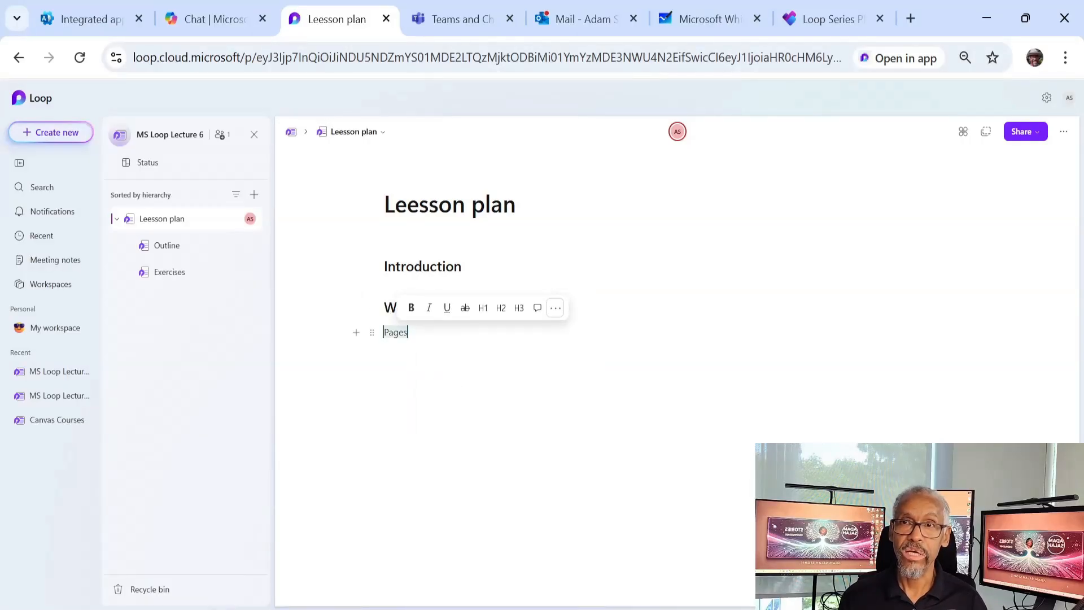
pyautogui.click(502, 311)
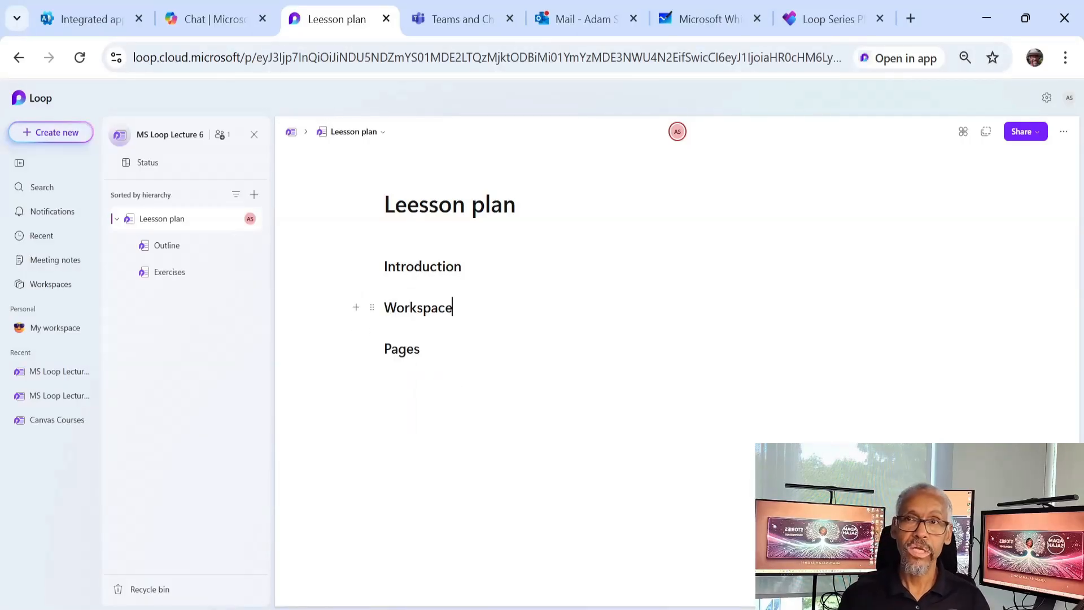
# - Add the line "Intro to Loop" under the Introduction heading and "Discuss creation of workspaces" under the Workspace heading
pyautogui.click(463, 266)
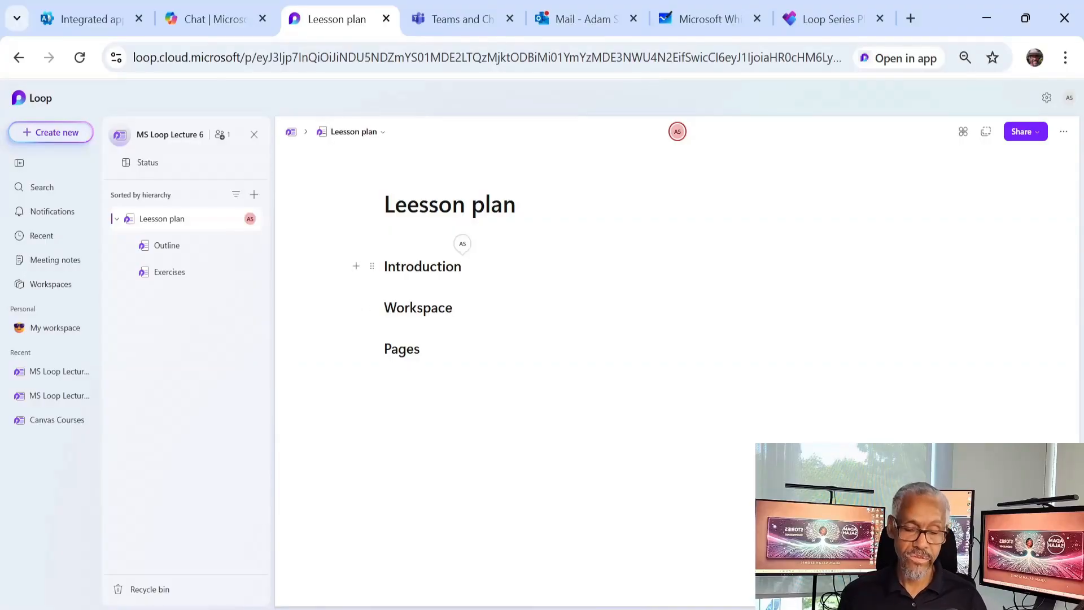
pyautogui.press('Return')
pyautogui.write('Intr')
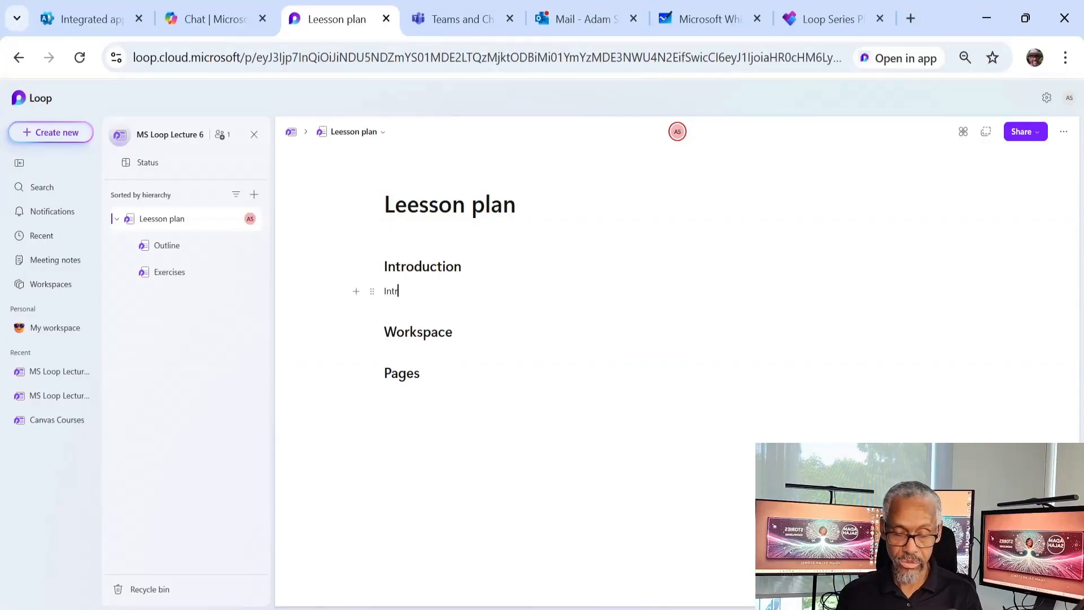
pyautogui.write('o to Loop')
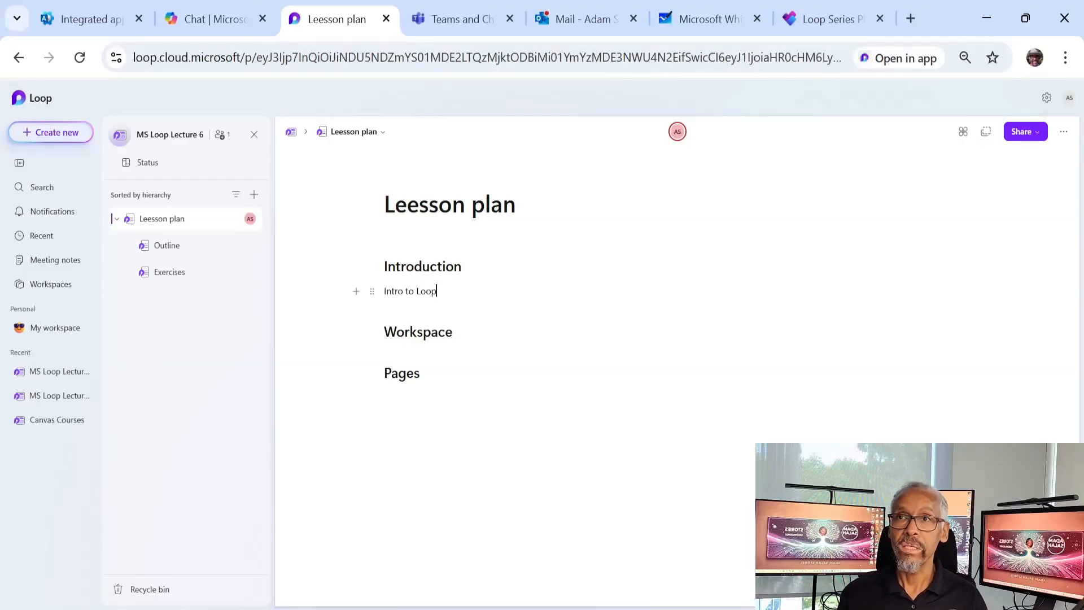
pyautogui.click(453, 331)
pyautogui.press('Return')
pyautogui.write('Discuss creation of workspaces')
# - Add the line "Dive deep into the main thing" under the Pages heading, correcting the mistyped "tthe"
pyautogui.press('Down')
pyautogui.press('Return')
pyautogui.write('Dive deep into tthe')
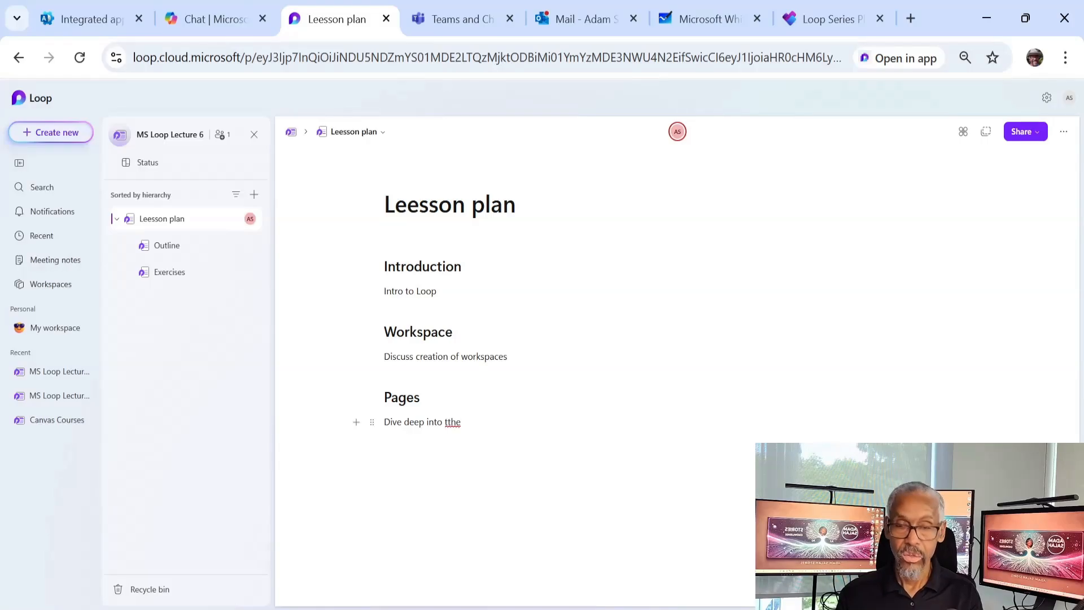
pyautogui.hotkey('ctrl', 'Left')
pyautogui.press('Delete')
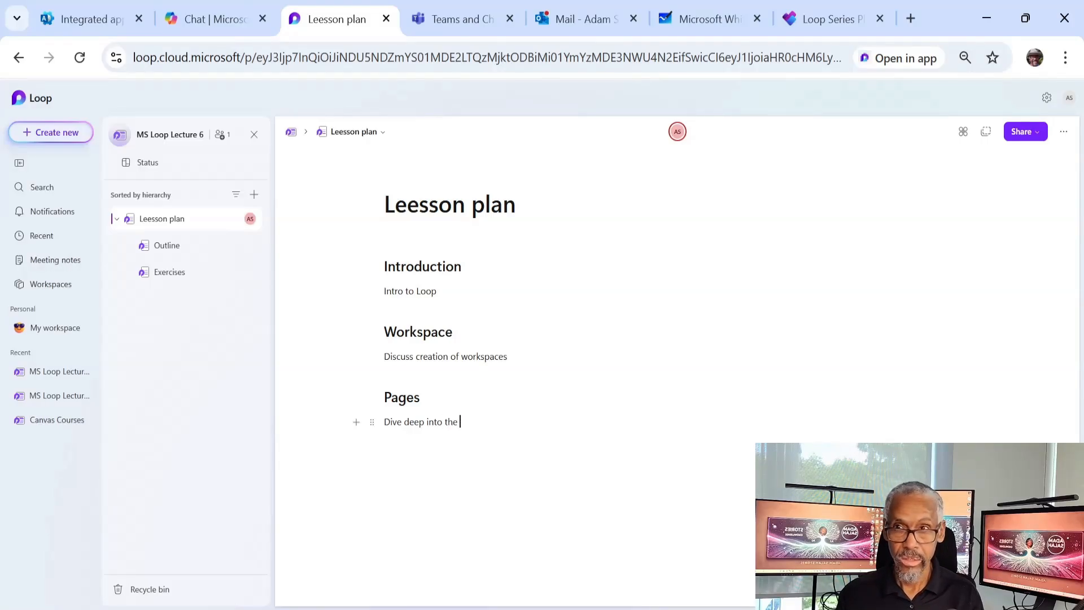
pyautogui.write('ma')
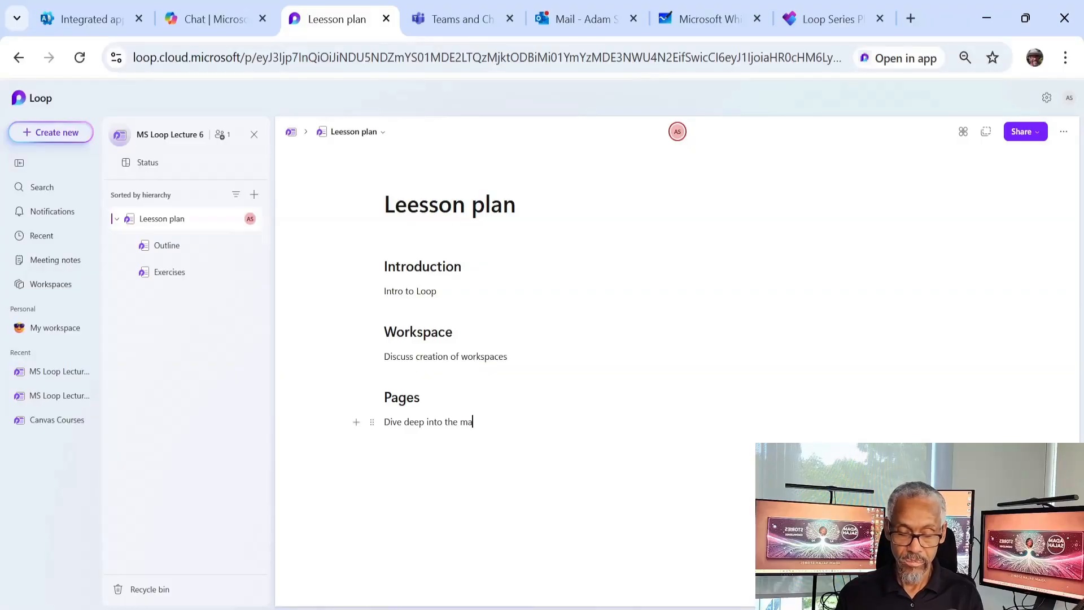
pyautogui.write('in thing')
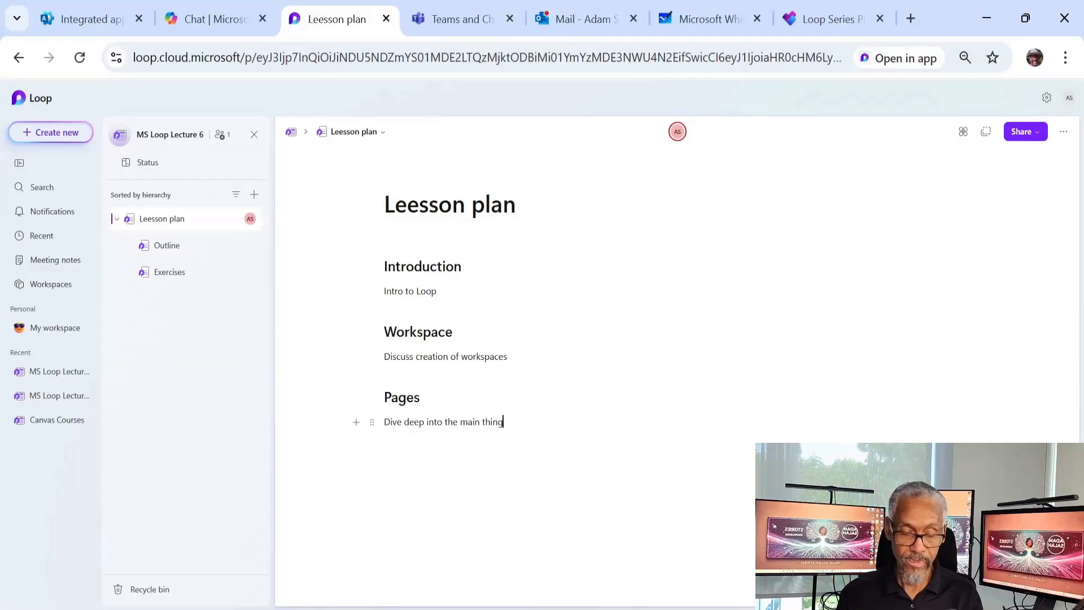
# - Add the lines "Components" and "Discuss components, creation, sharing..etc" at the end of the Pages section
pyautogui.press('Return')
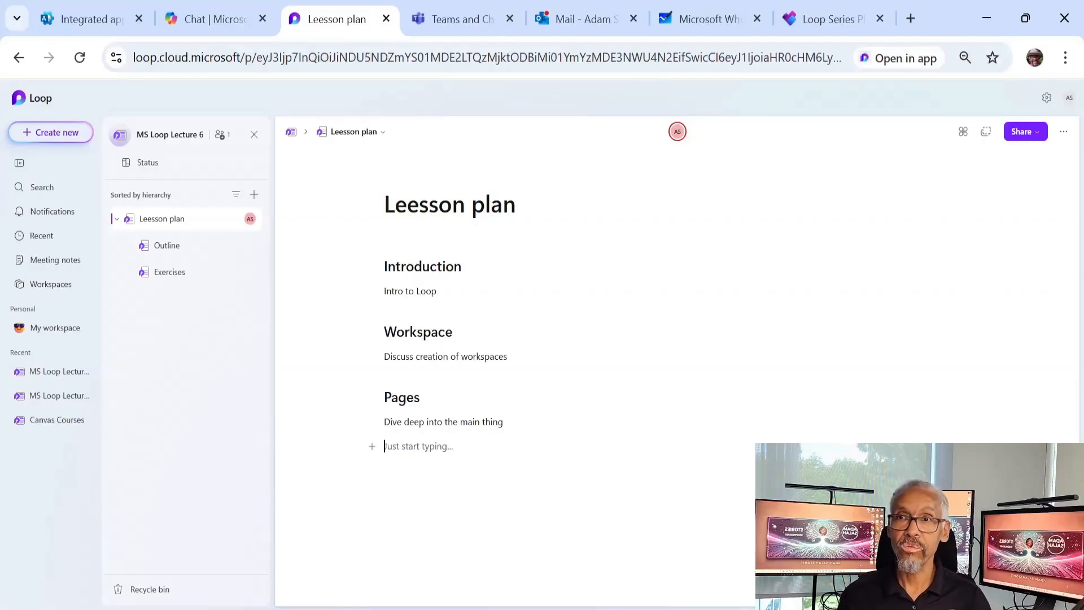
pyautogui.write('C')
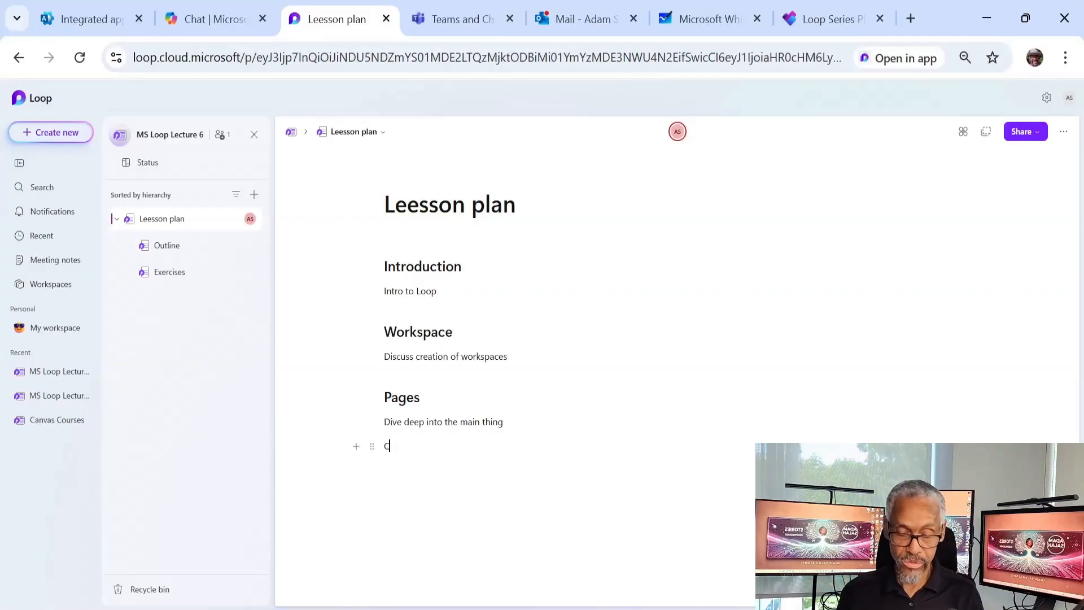
pyautogui.write('omponents')
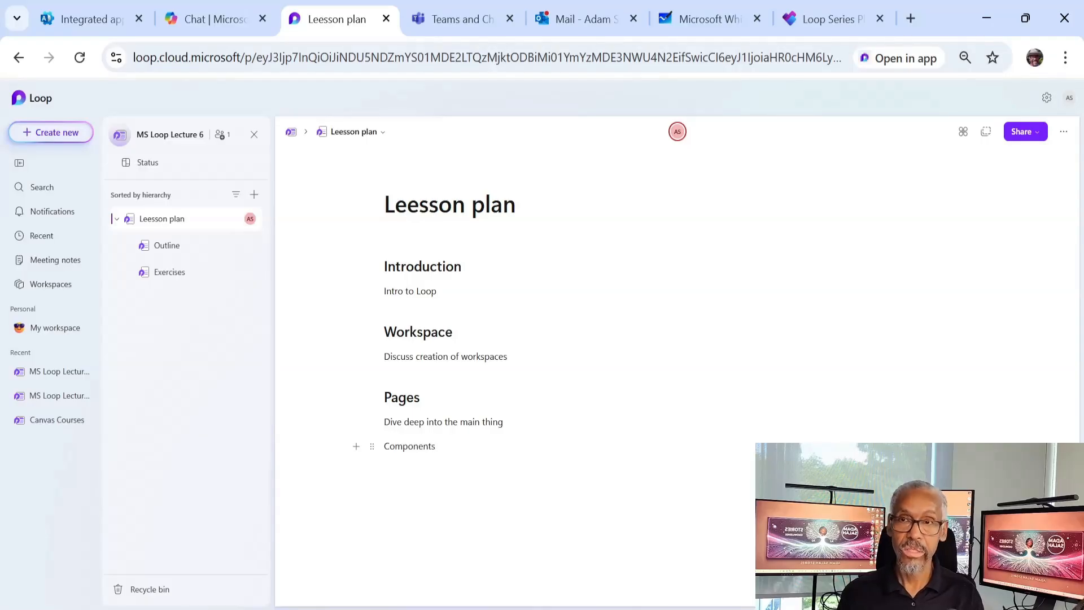
pyautogui.press('Return')
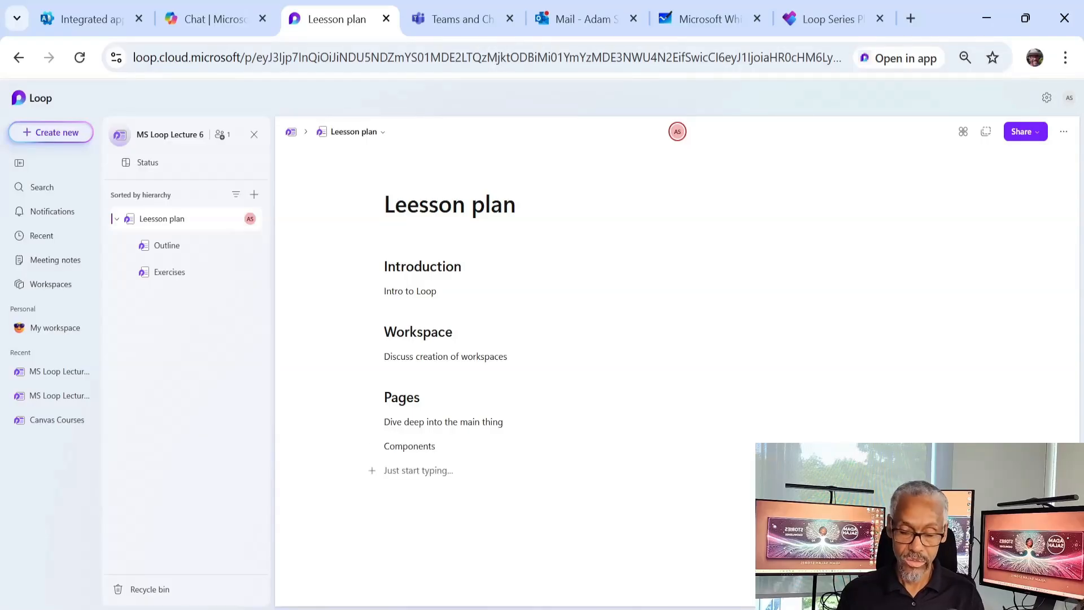
pyautogui.write('Discuss')
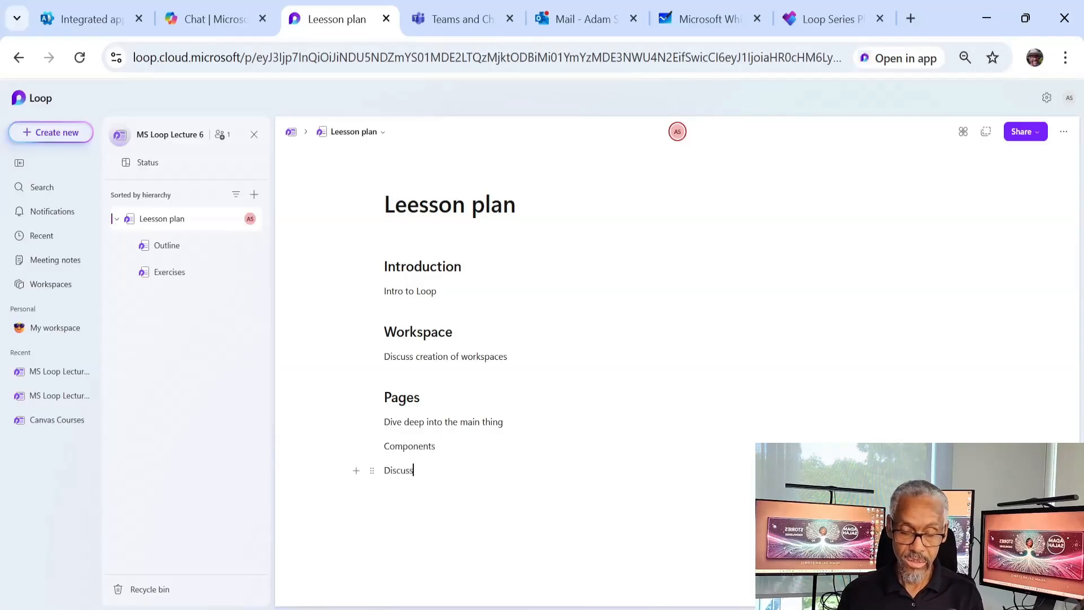
pyautogui.write(' compone')
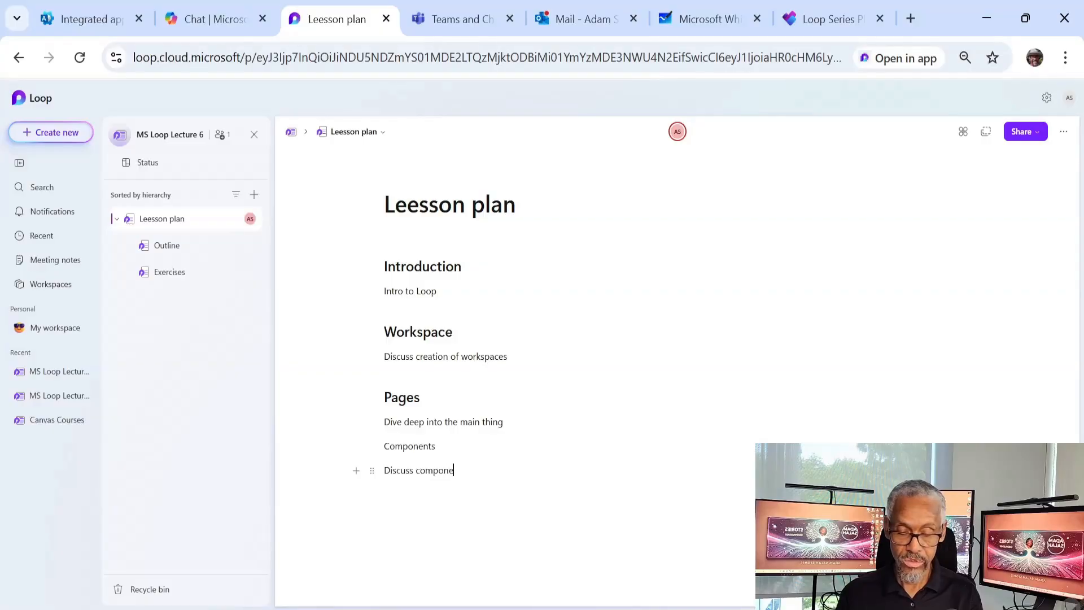
pyautogui.write('nts, cr')
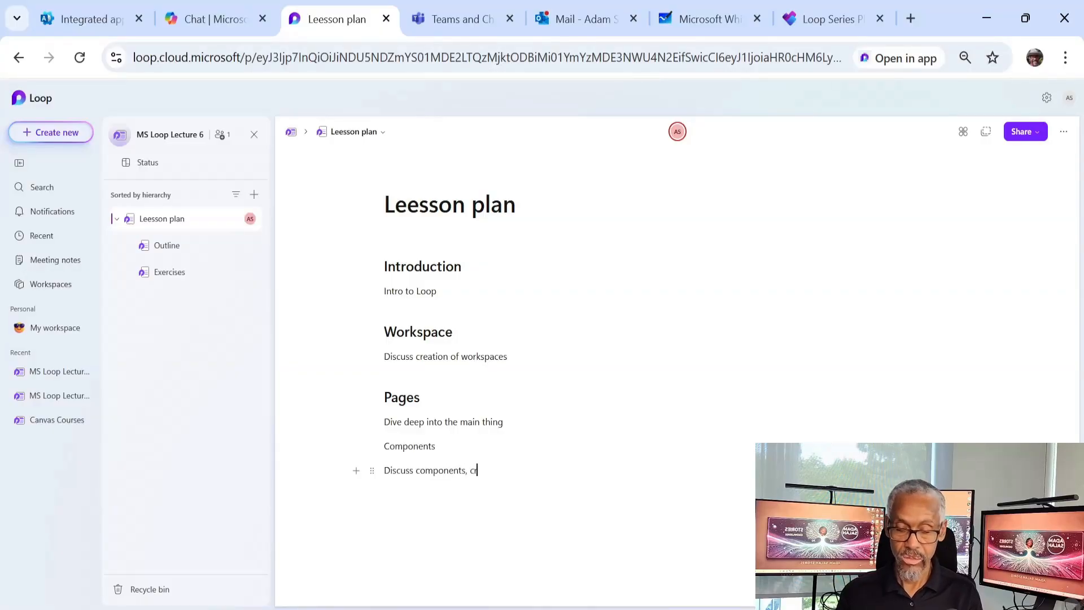
pyautogui.write('eation')
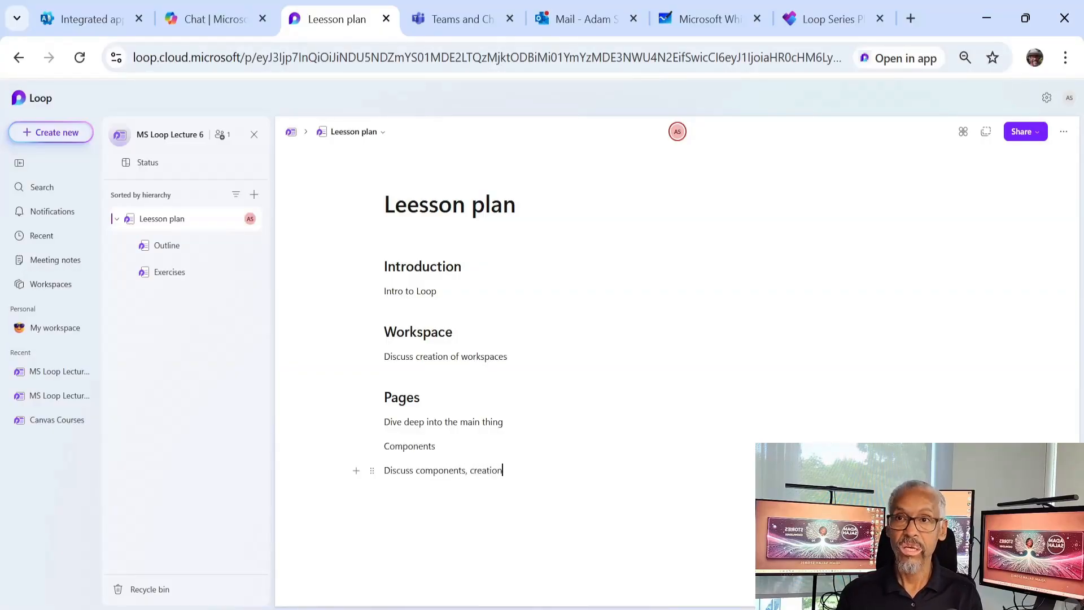
pyautogui.write(', shar')
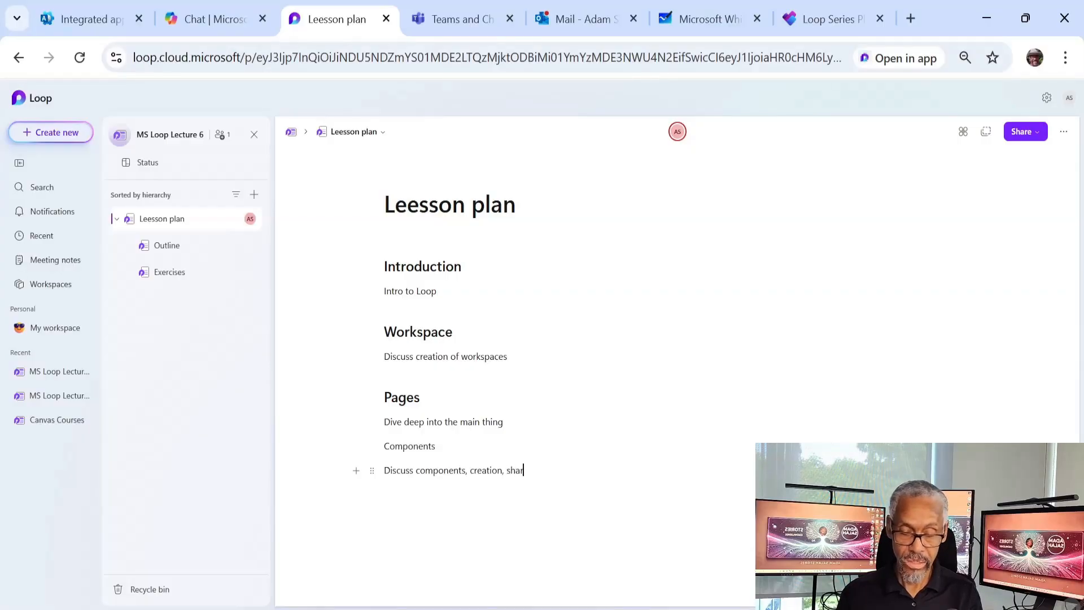
pyautogui.write('ing..etc')
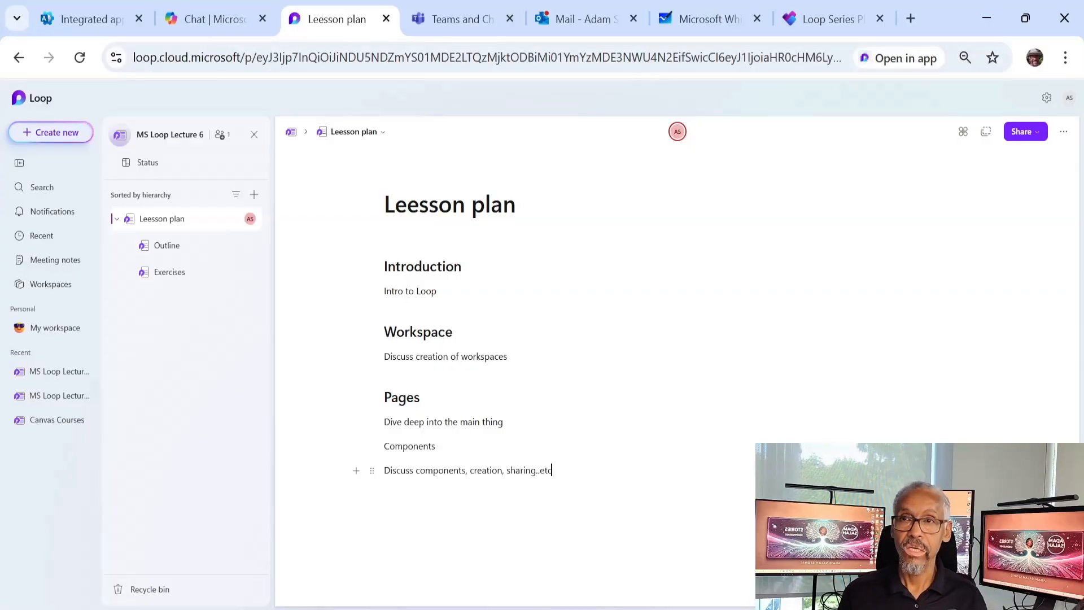
# - Format the "Components" line as Heading 2 and correct "etc" below it with the spelling suggestion "etc.", followed by a new line
pyautogui.doubleClick(419, 446)
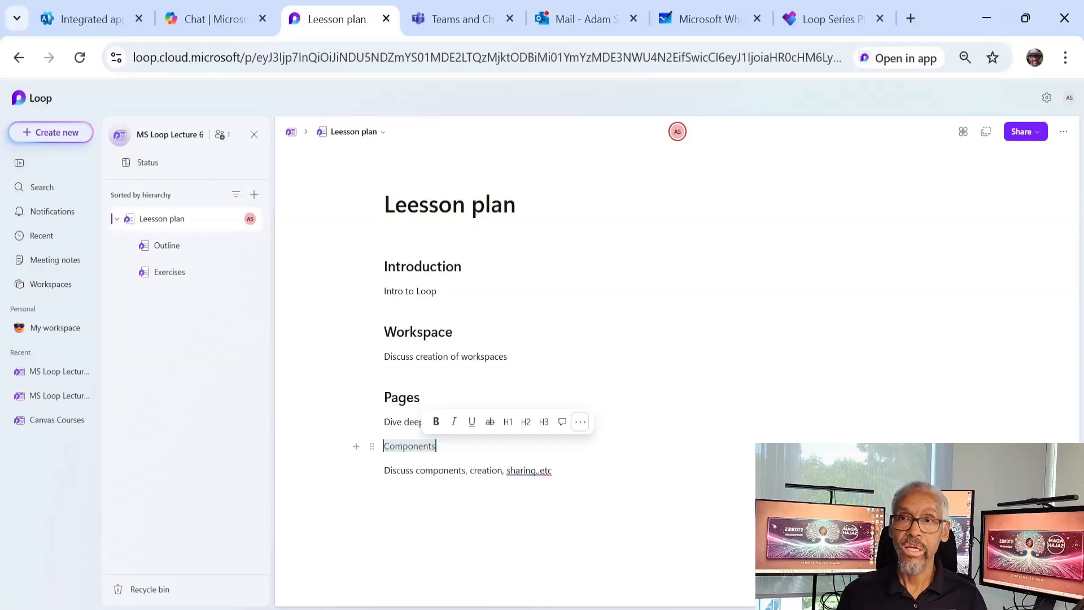
pyautogui.click(533, 428)
pyautogui.click(541, 488)
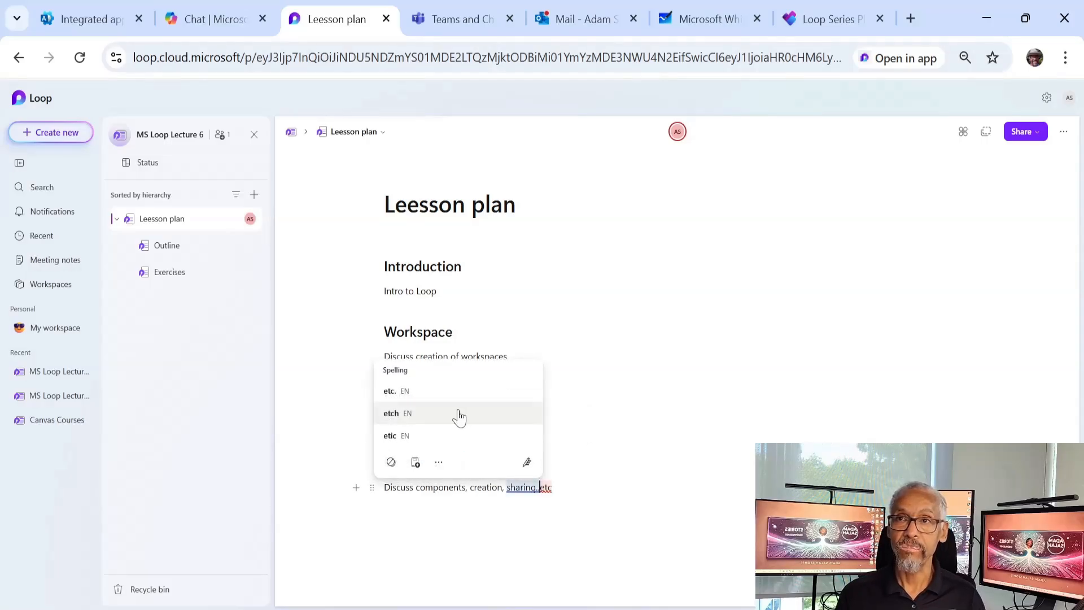
pyautogui.click(405, 391)
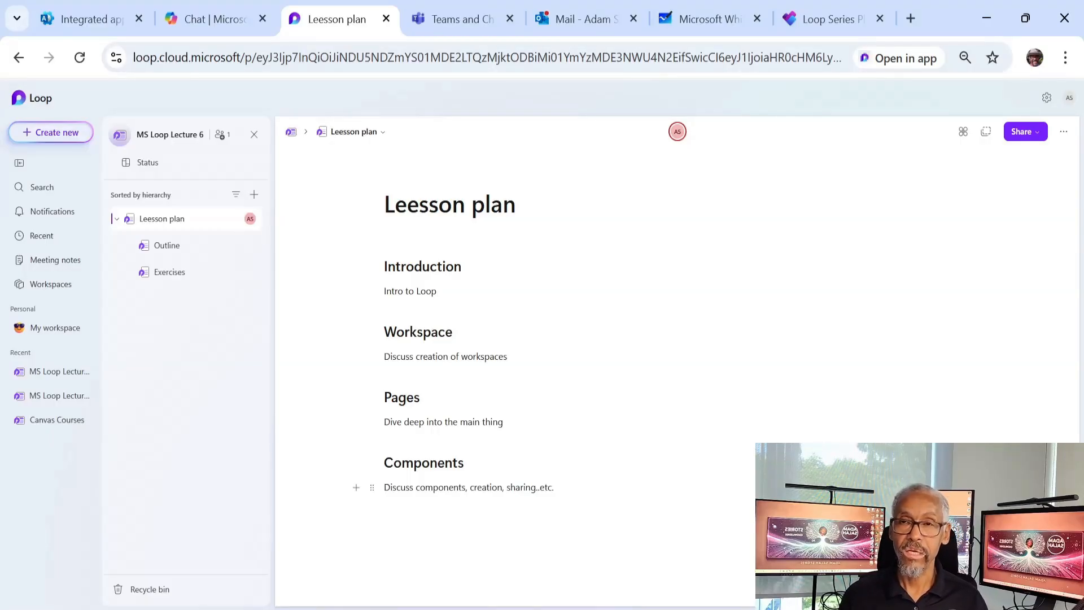
pyautogui.press('Return')
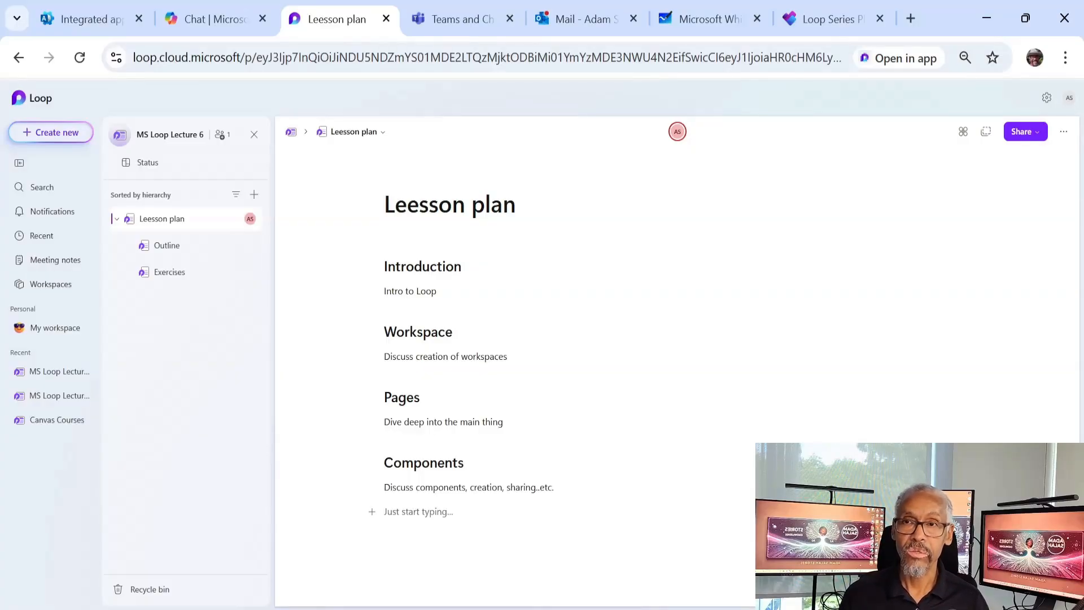
# - Convert the "Components" heading into a collapsible heading, try levels 1 and 2, and set it to level 3
pyautogui.click(442, 266)
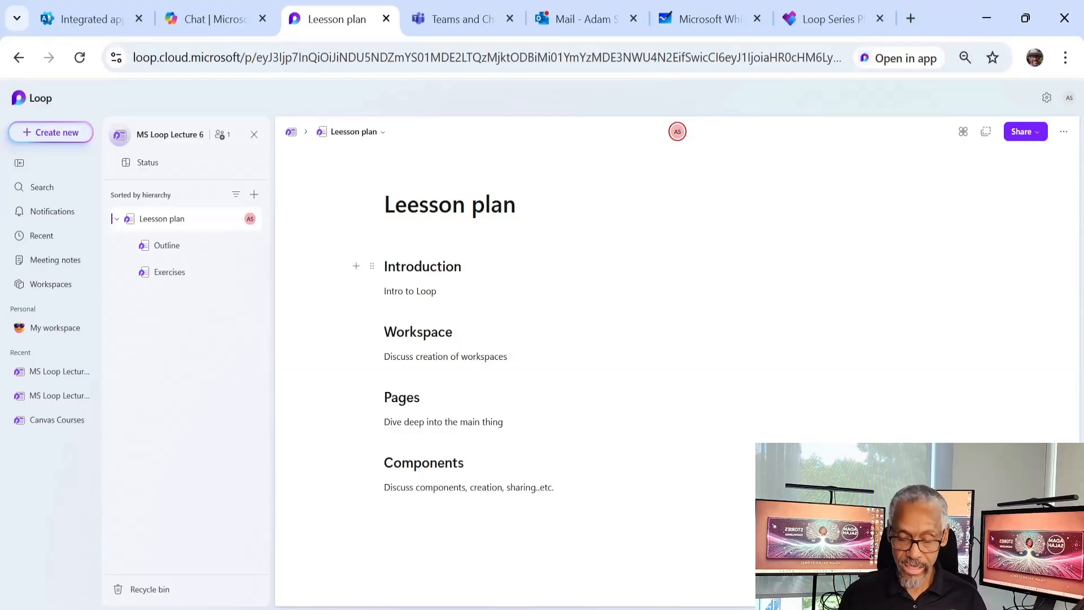
pyautogui.click(438, 291)
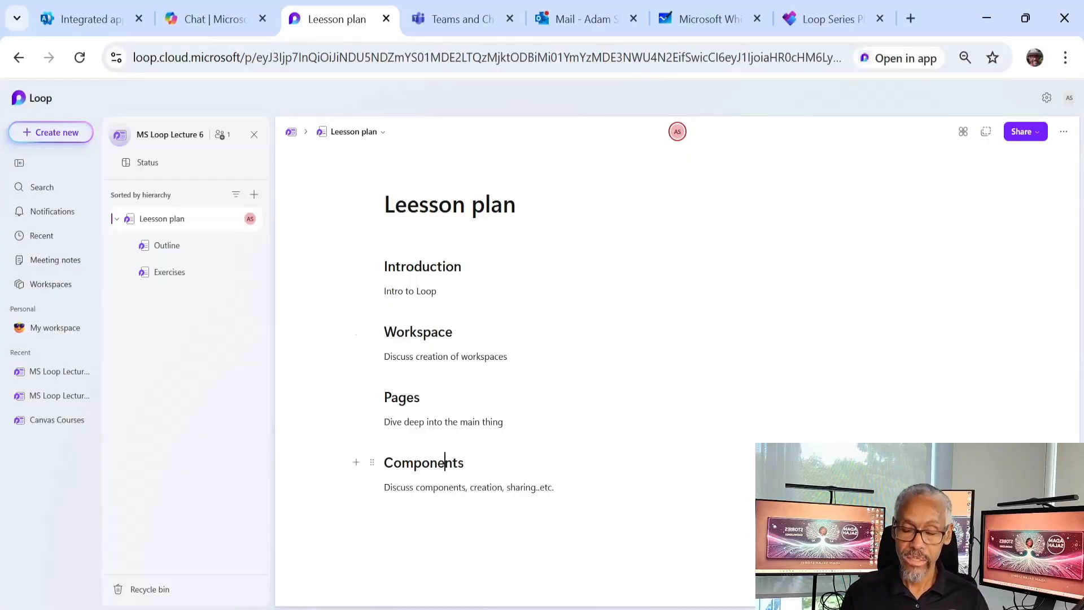
pyautogui.click(445, 462)
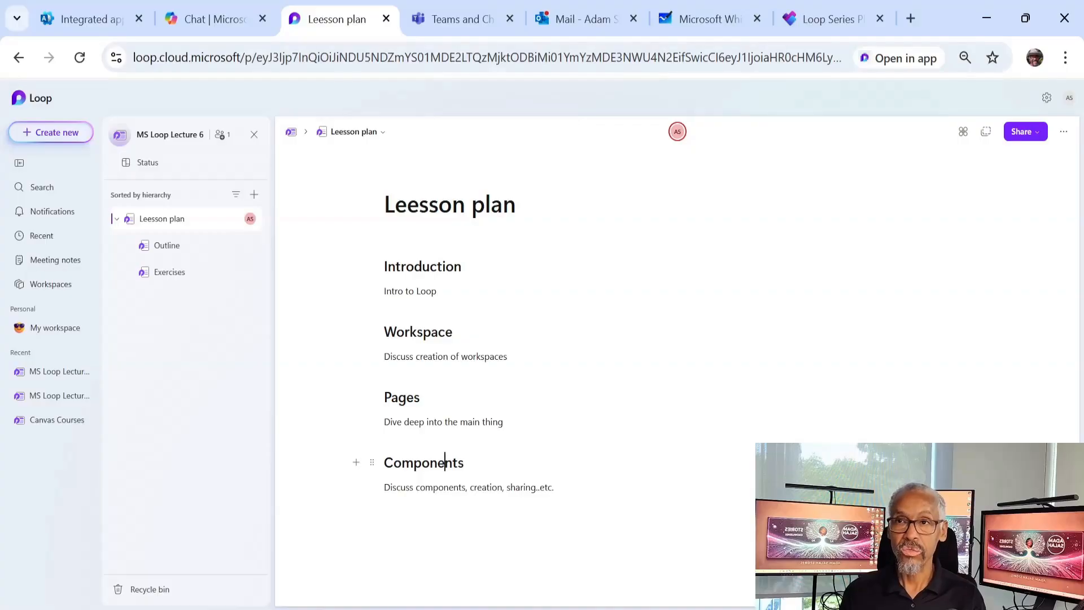
pyautogui.hotkey('ctrl', 'alt', '5')
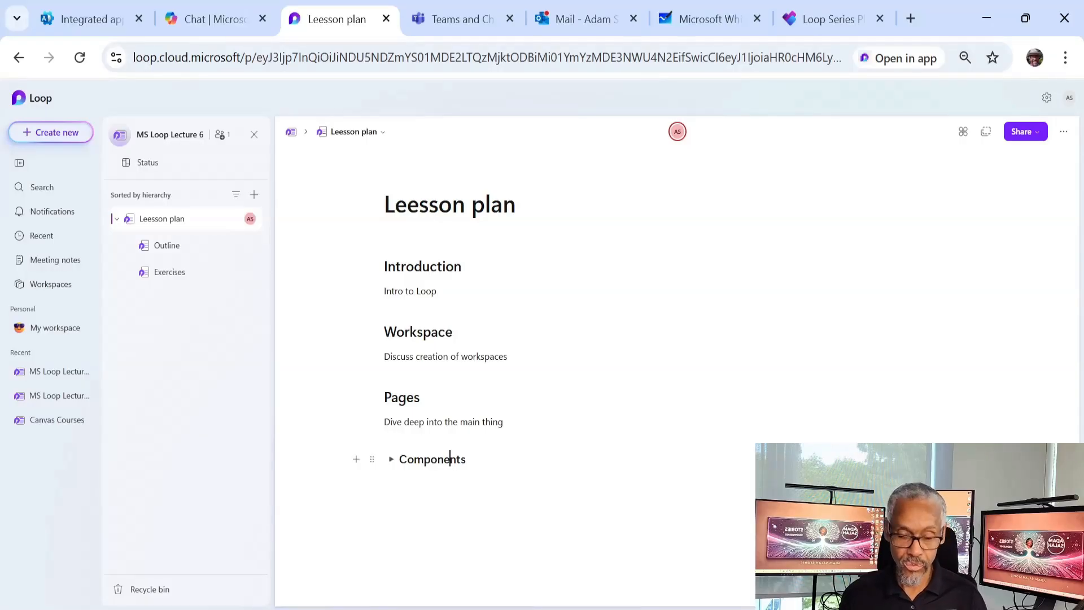
pyautogui.hotkey('ctrl', 'alt', '1')
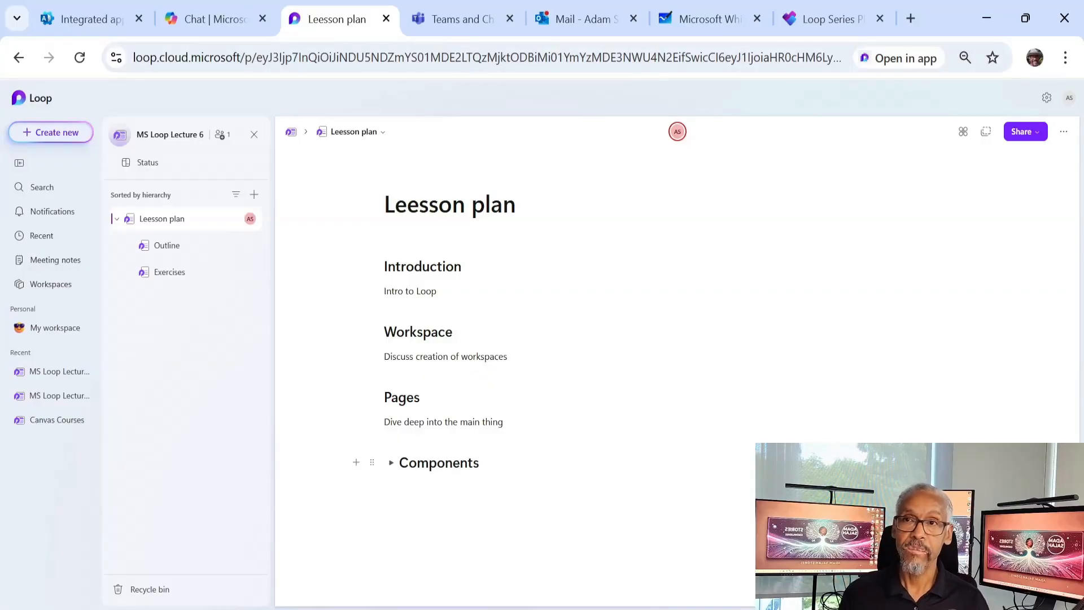
pyautogui.hotkey('ctrl', 'alt', '1')
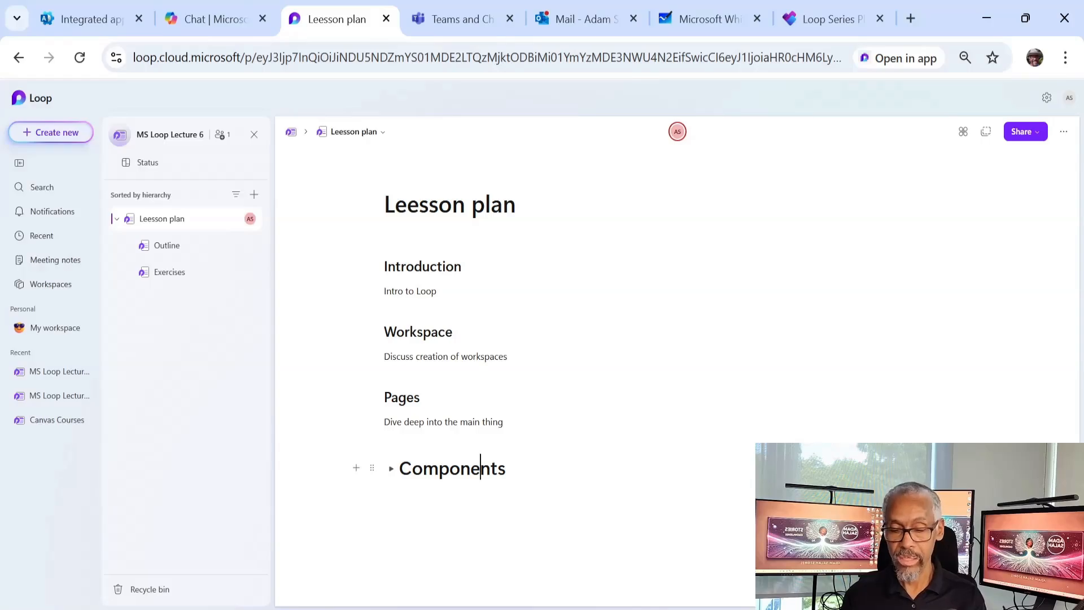
pyautogui.hotkey('ctrl', 'alt', '2')
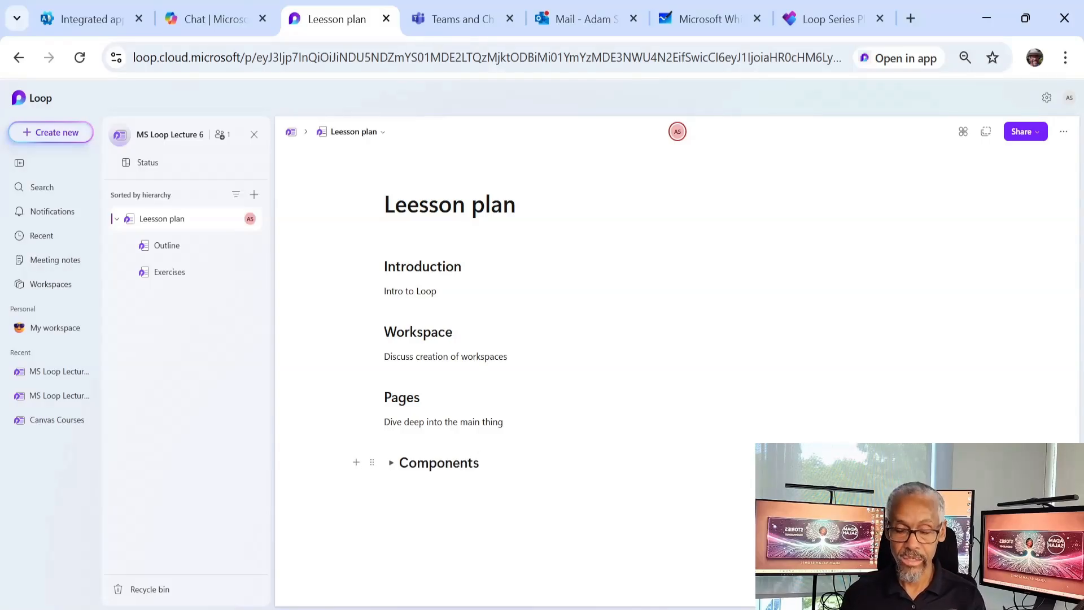
pyautogui.hotkey('ctrl', 'alt', '3')
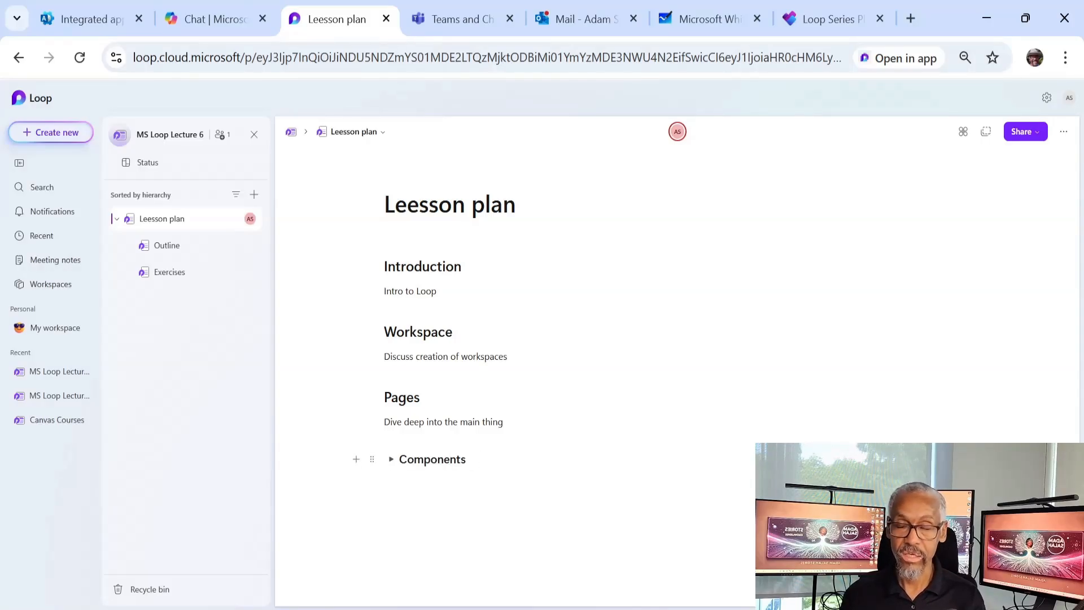
# - Set the Components heading to level 2 and convert the Pages and Workspace headings into collapsible headings
pyautogui.hotkey('ctrl', 'alt', '2')
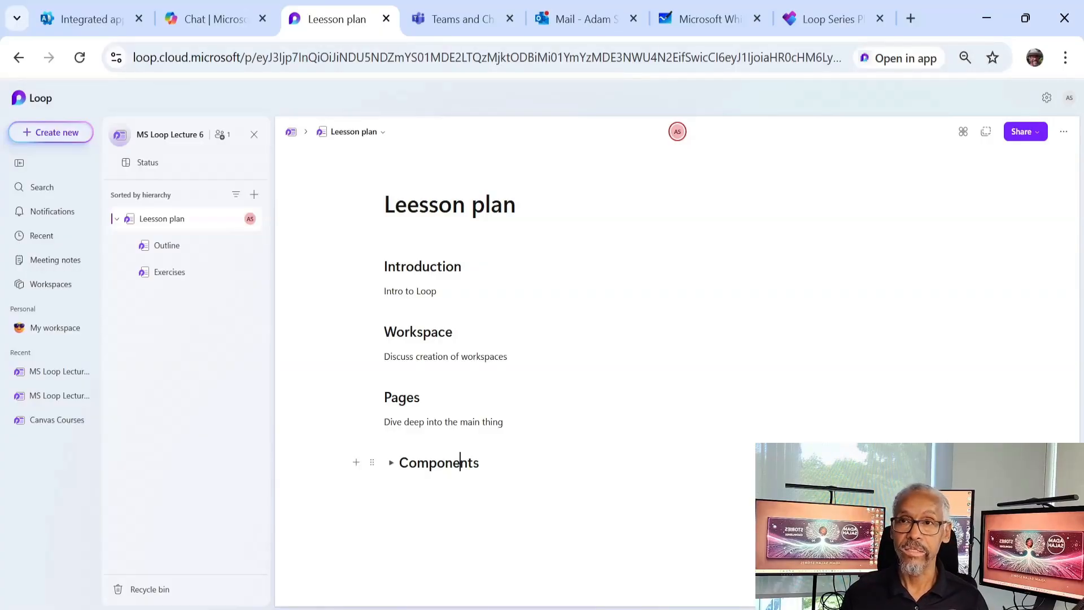
pyautogui.click(406, 397)
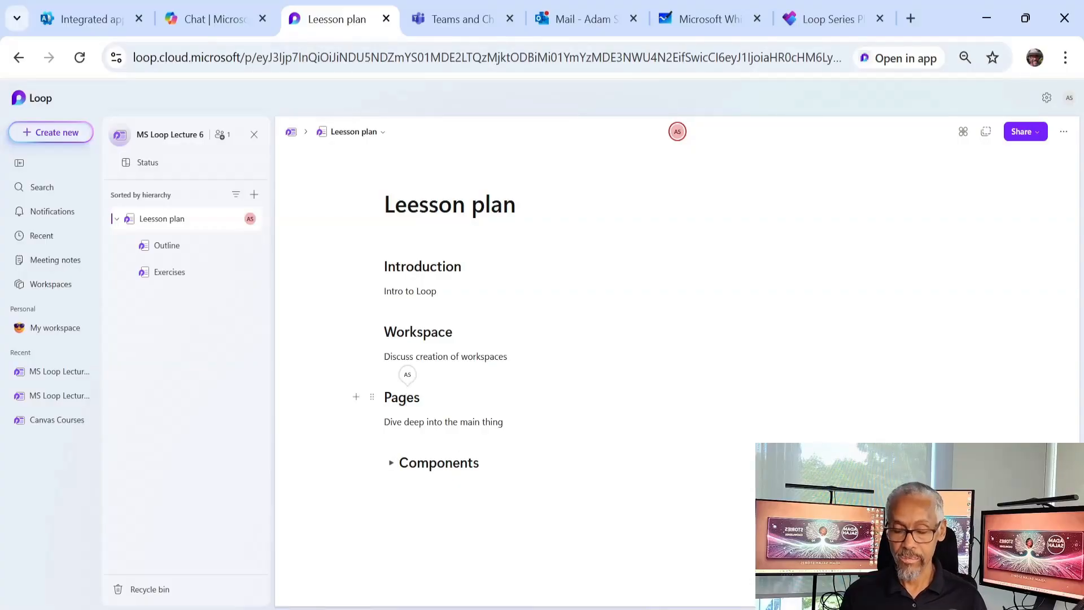
pyautogui.hotkey('ctrl', 'alt', 'shift', '1')
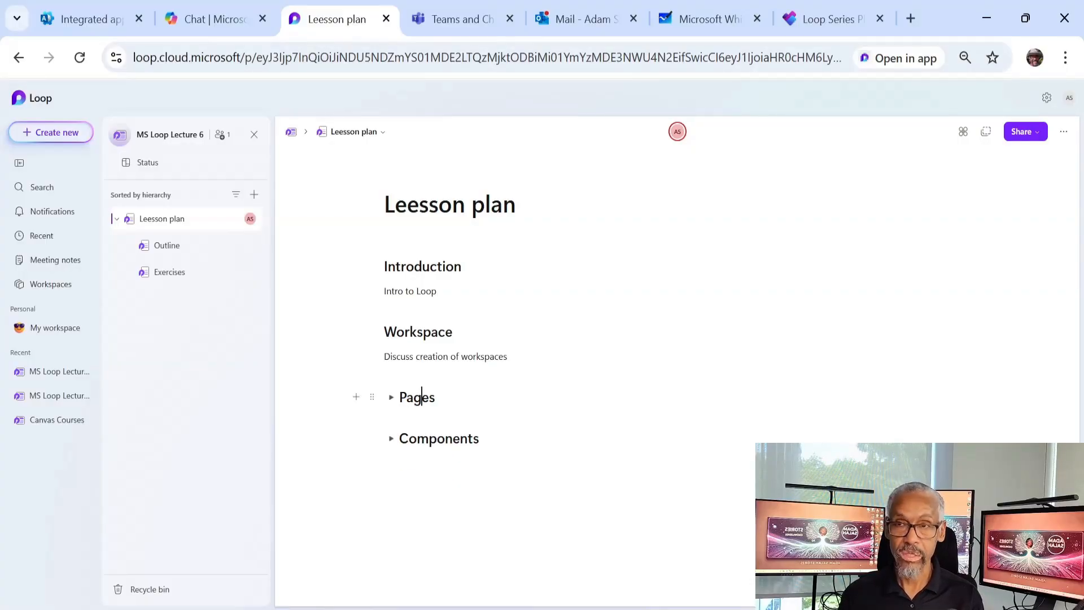
pyautogui.click(432, 331)
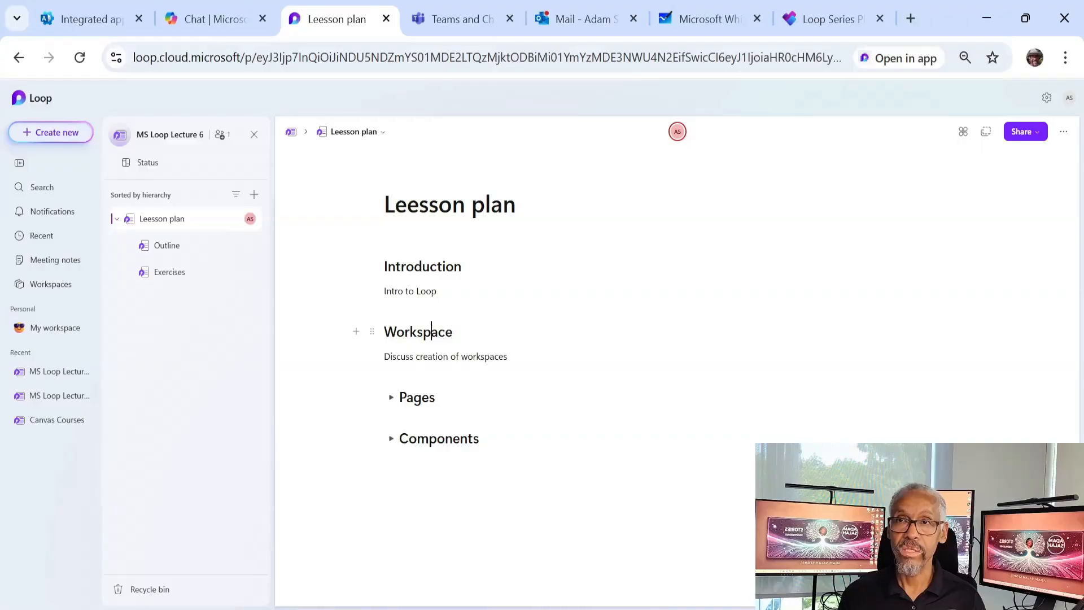
pyautogui.hotkey('ctrl', 'alt', 'shift', '1')
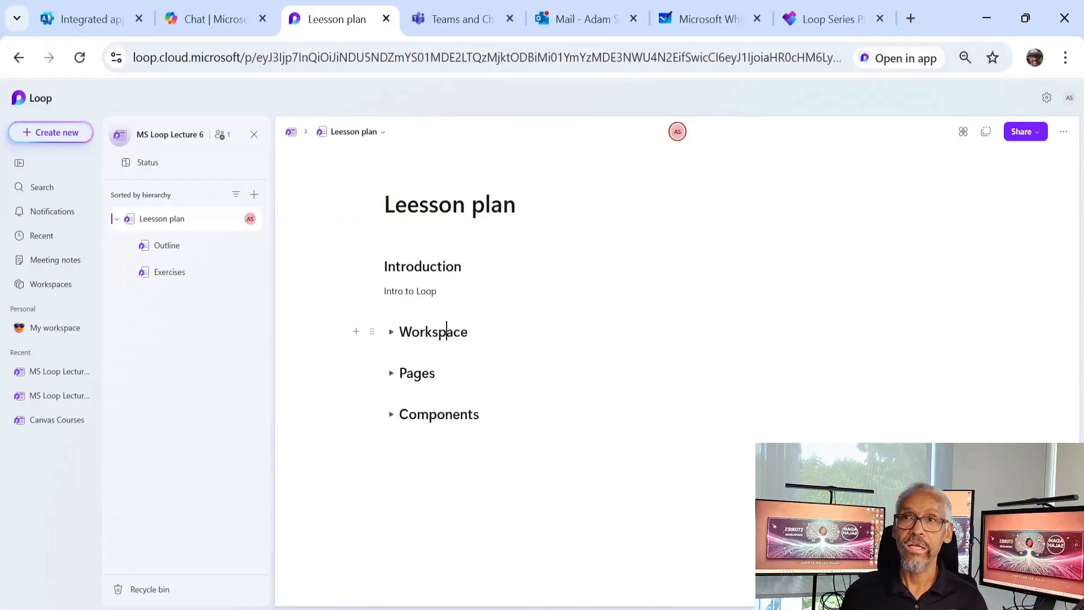
# - Convert the Introduction heading into a collapsible heading and expand its section
pyautogui.tripleClick(412, 292)
pyautogui.moveTo(412, 293); pyautogui.dragTo(412, 277)
pyautogui.click(408, 291)
pyautogui.click(445, 267)
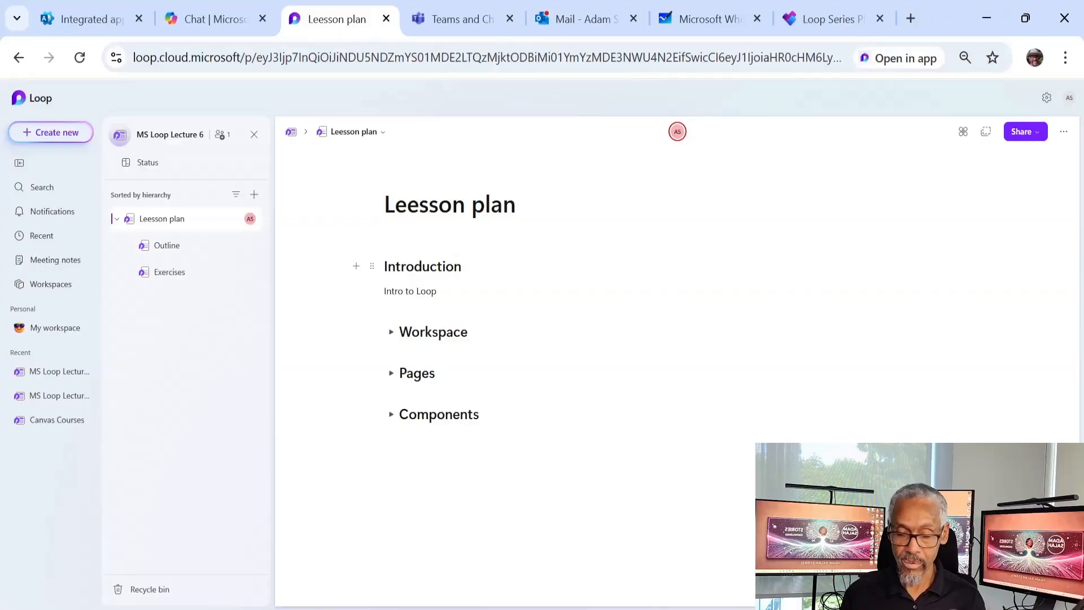
pyautogui.hotkey('ctrl', 'alt', 'shift', '1')
pyautogui.click(391, 266)
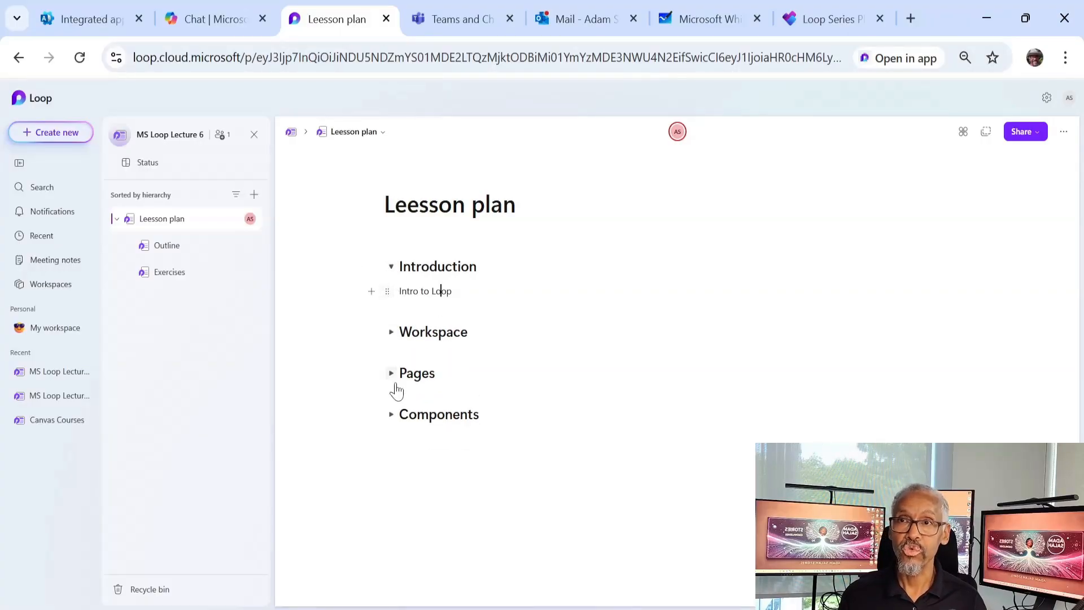
pyautogui.press('Up')
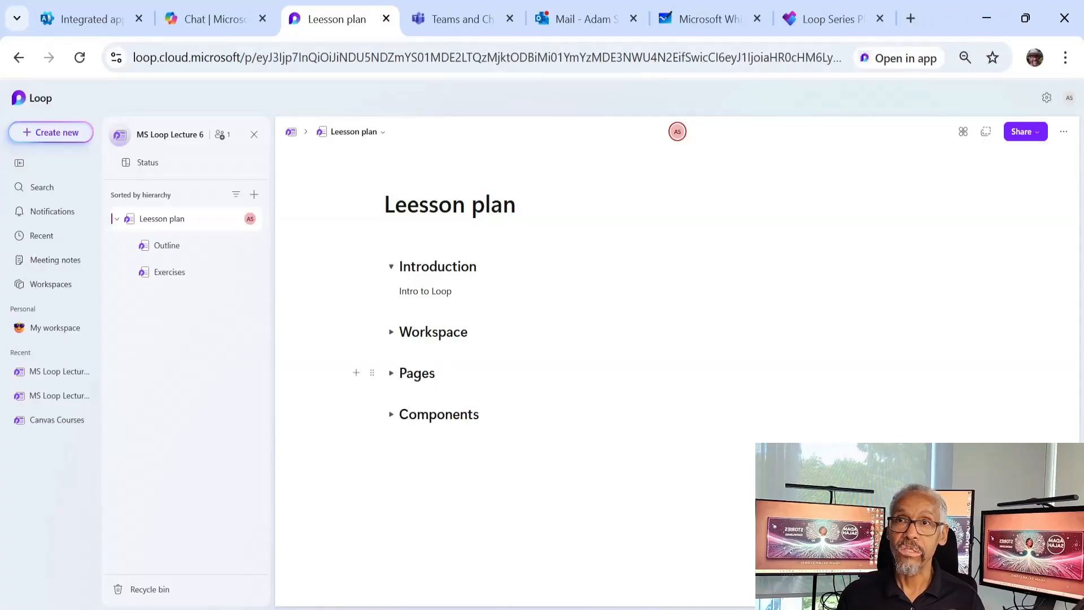
# - Add the line "Sing its praises" below "Intro to Loop", correcting the last word with the spelling suggestion "praises"
pyautogui.click(453, 292)
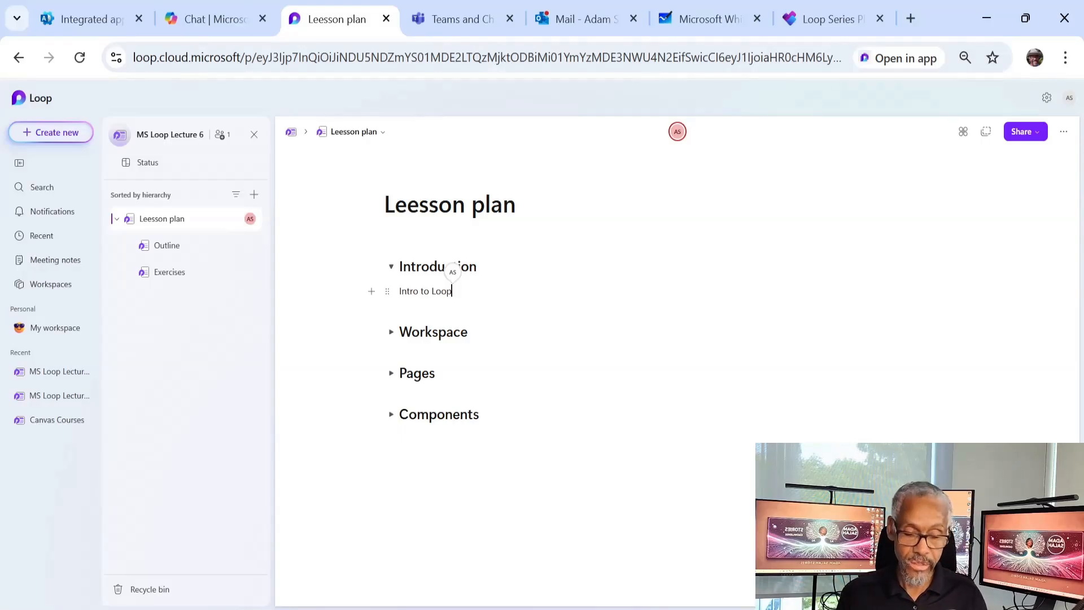
pyautogui.press('Return')
pyautogui.write('Si')
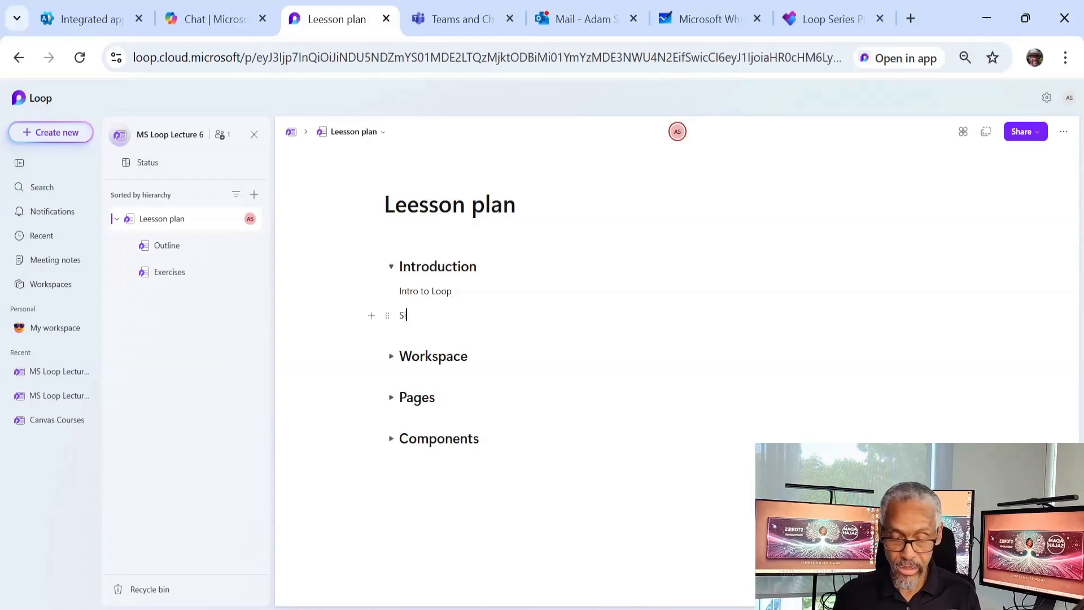
pyautogui.write('ng its ')
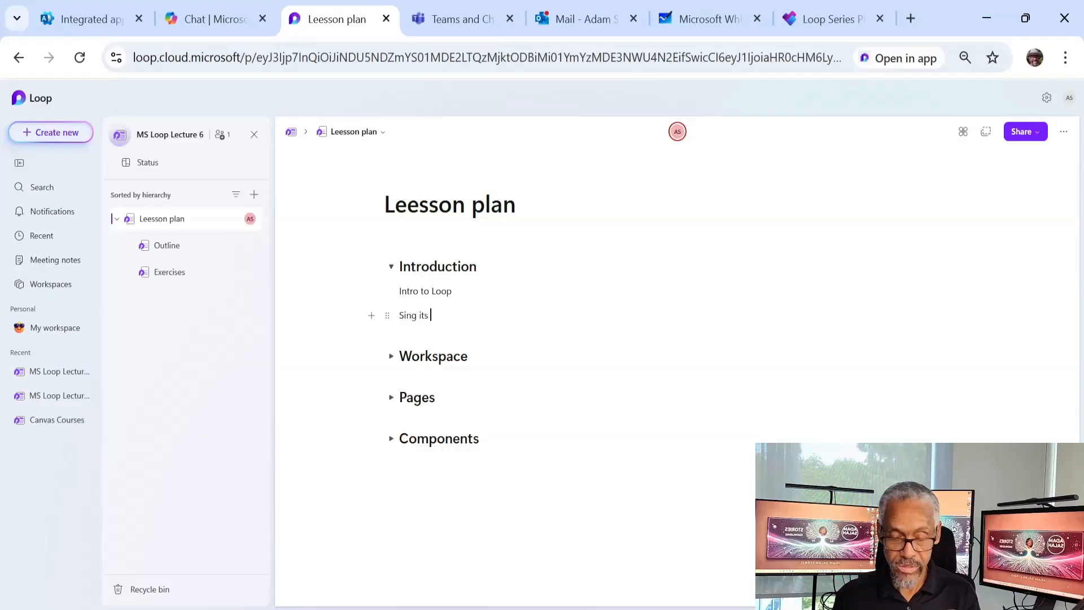
pyautogui.write('pariases')
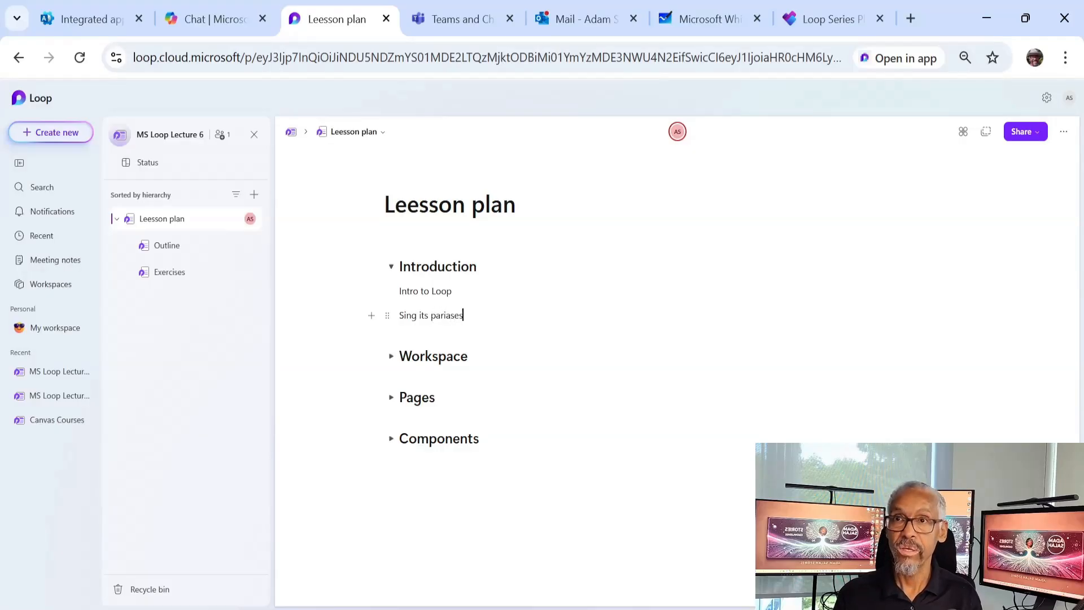
pyautogui.press('Return')
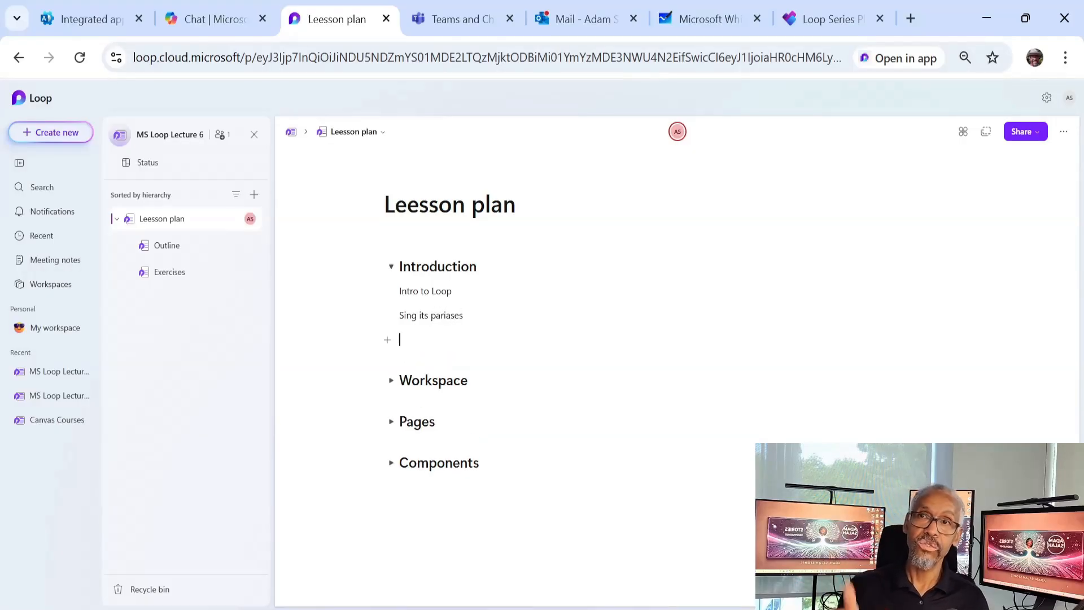
pyautogui.write('/')
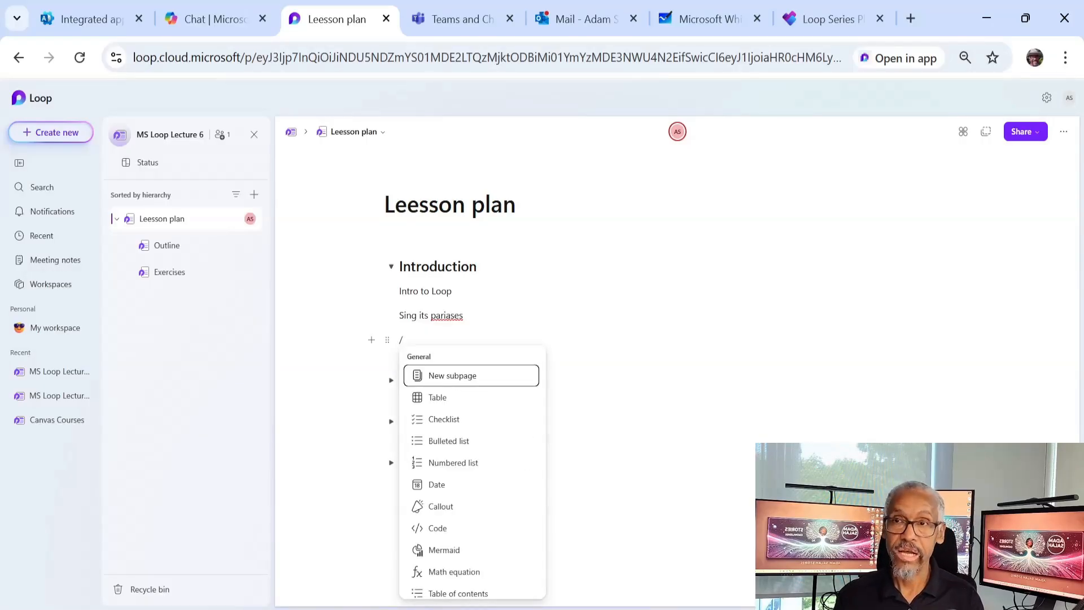
pyautogui.press('BackSpace')
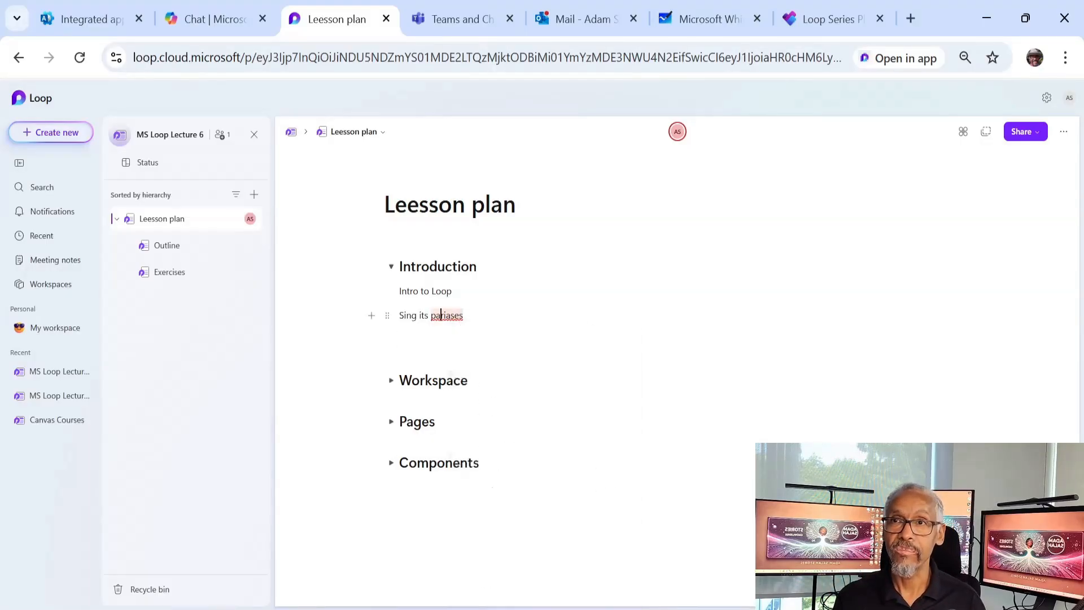
pyautogui.click(441, 315)
pyautogui.click(453, 364)
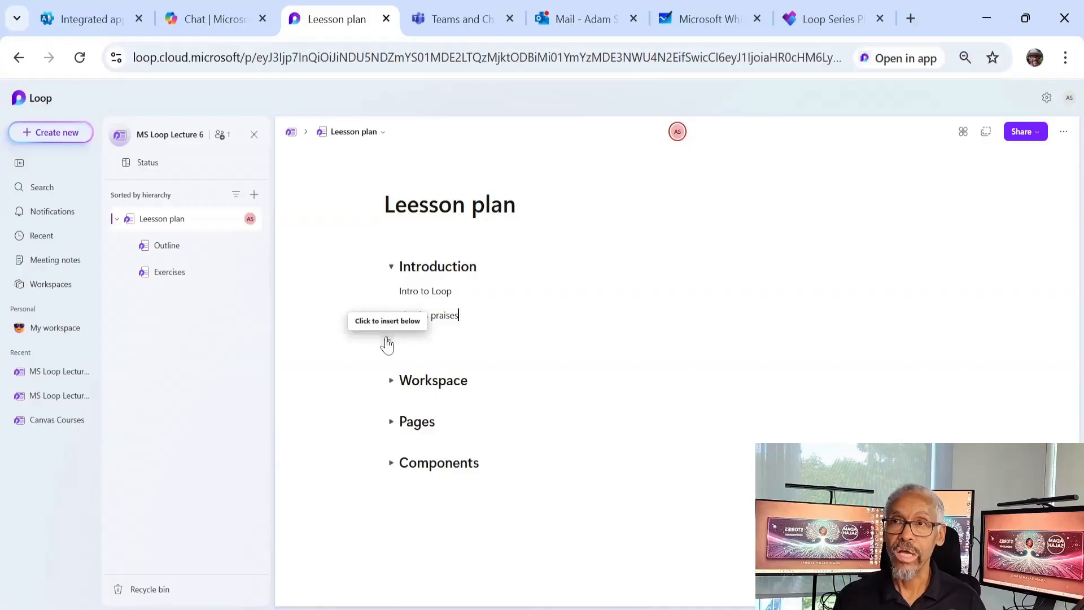
# - Try formatting the "Sing its praises" line as Collapsible Heading 2, and undo the formatting
pyautogui.click(387, 343)
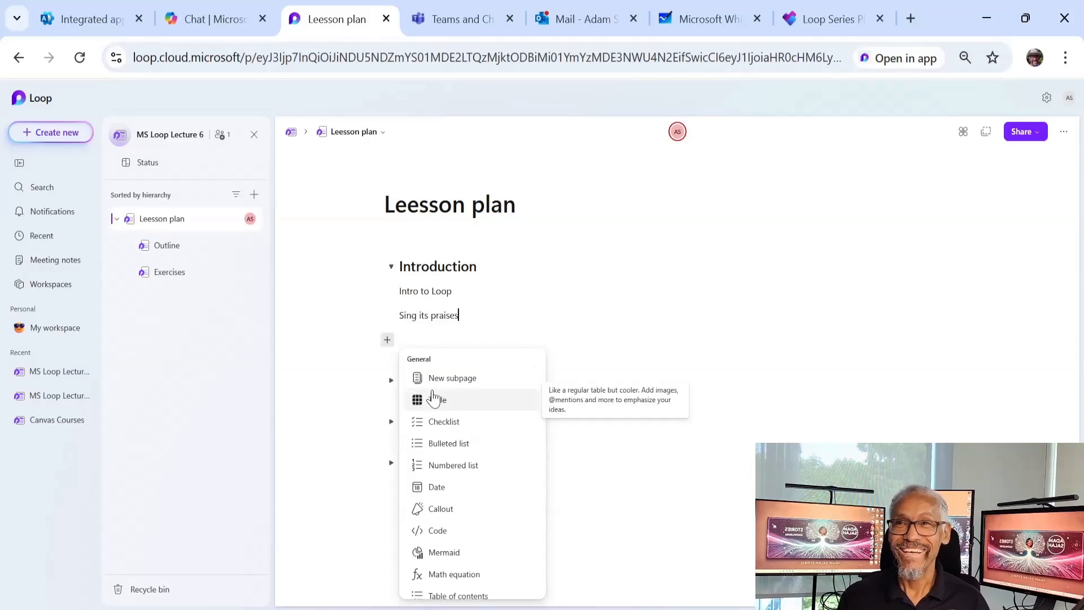
pyautogui.scroll(-3, 443, 390)
pyautogui.scroll(-3, 445, 397)
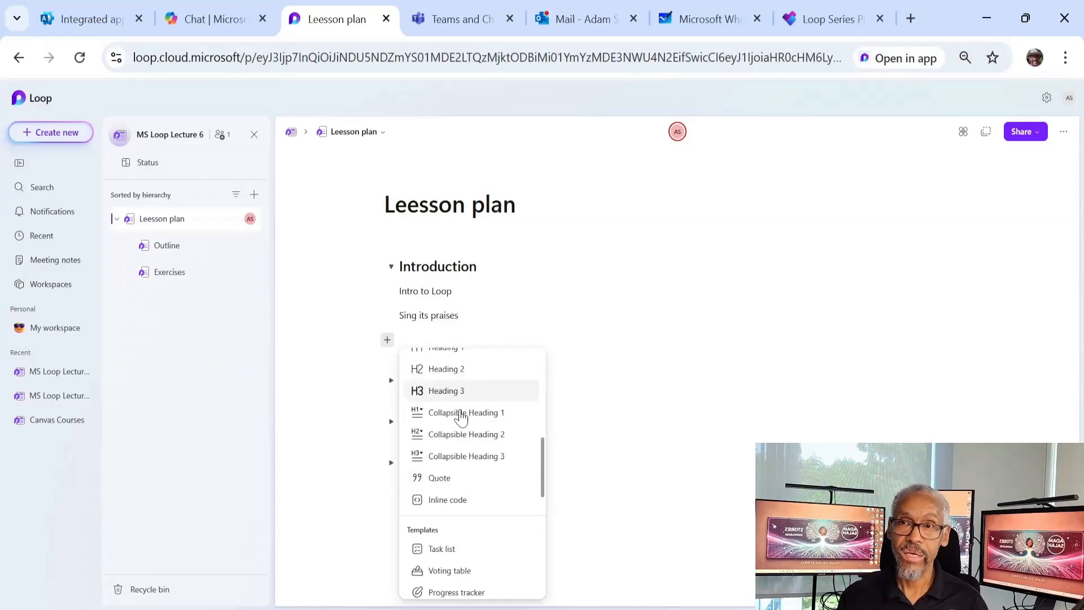
pyautogui.click(467, 435)
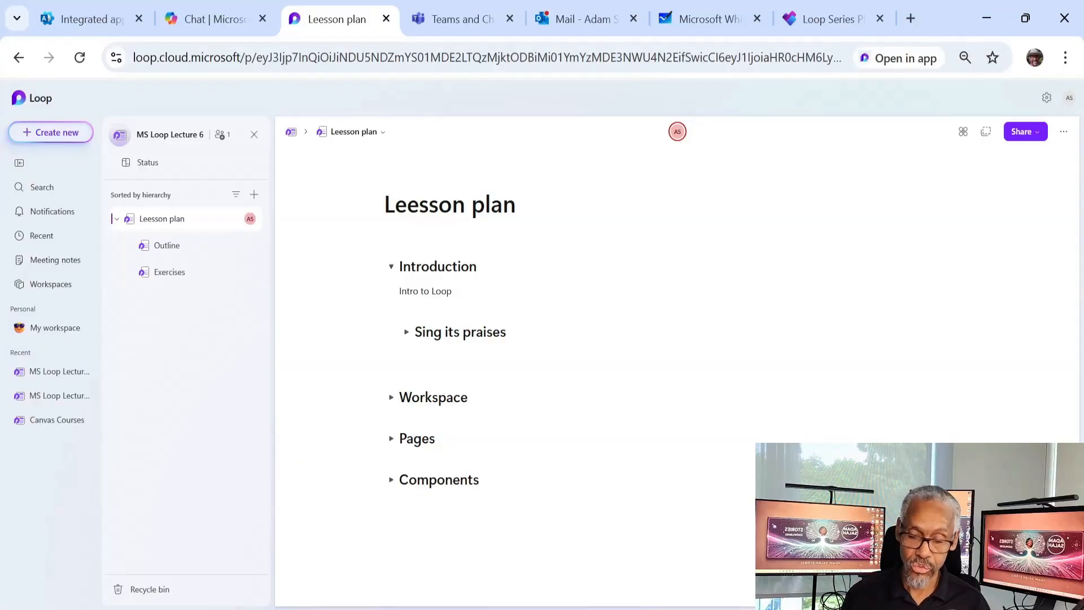
pyautogui.hotkey('ctrl', 'z')
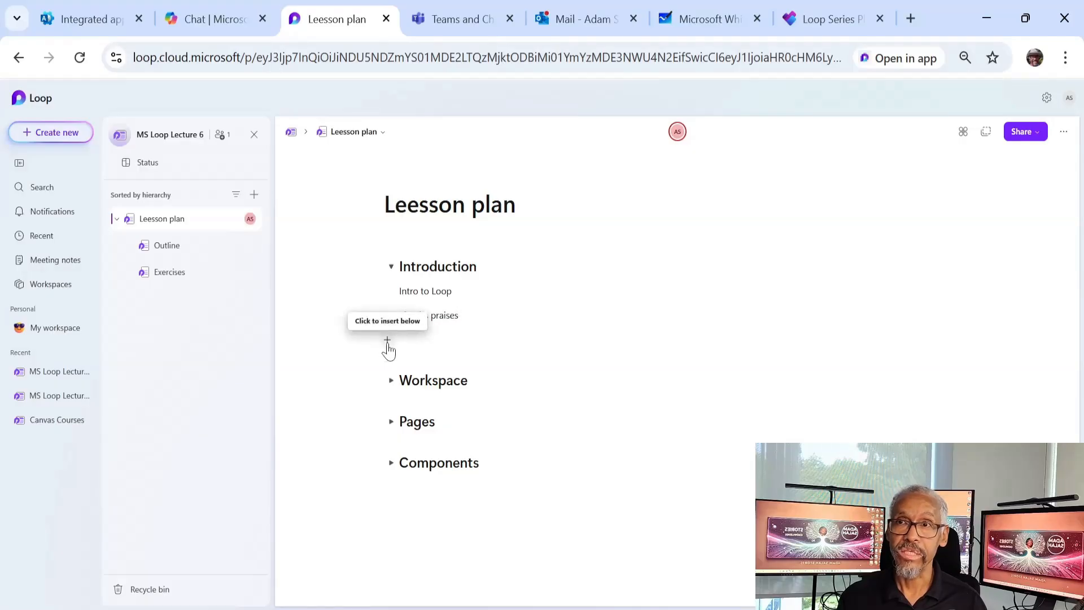
# - Turn the "Sing its praises" line into a checklist and add the items "Badmouth" and "QA"
pyautogui.click(387, 340)
pyautogui.click(445, 424)
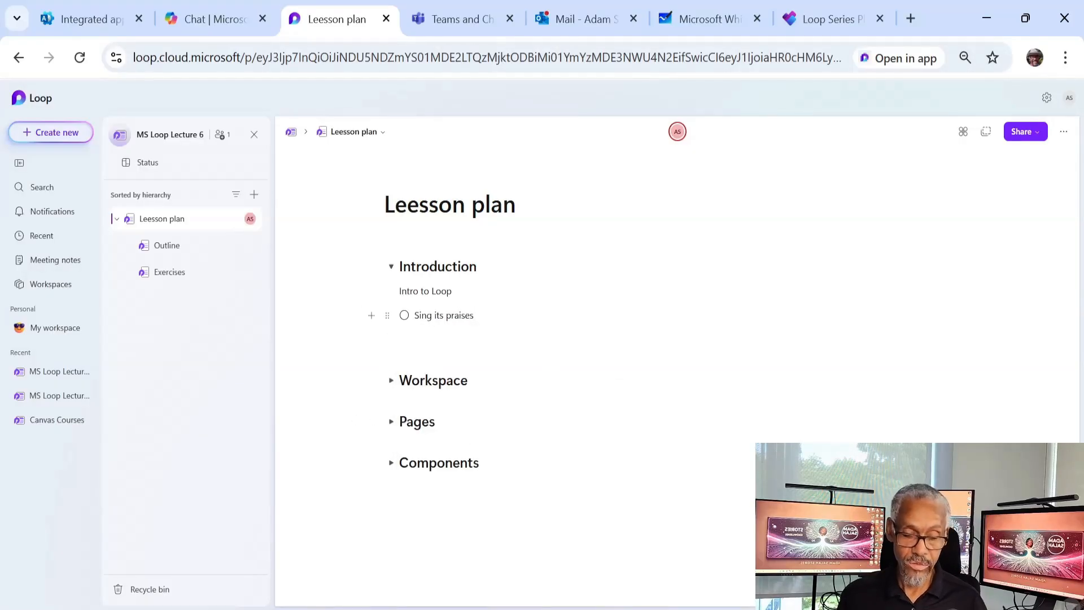
pyautogui.press('Return')
pyautogui.write('Sh')
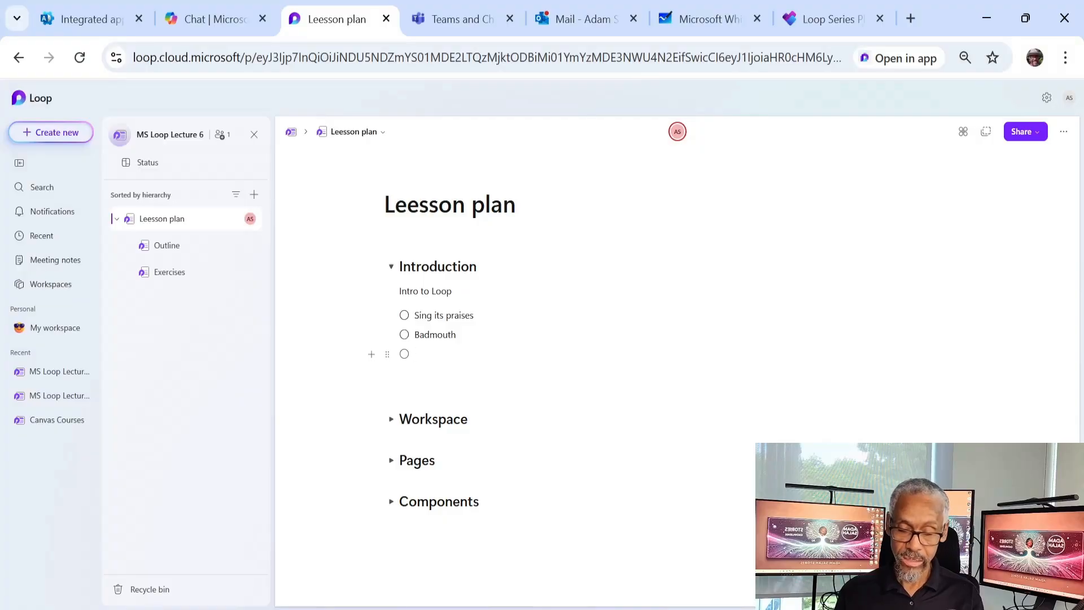
pyautogui.write('QA')
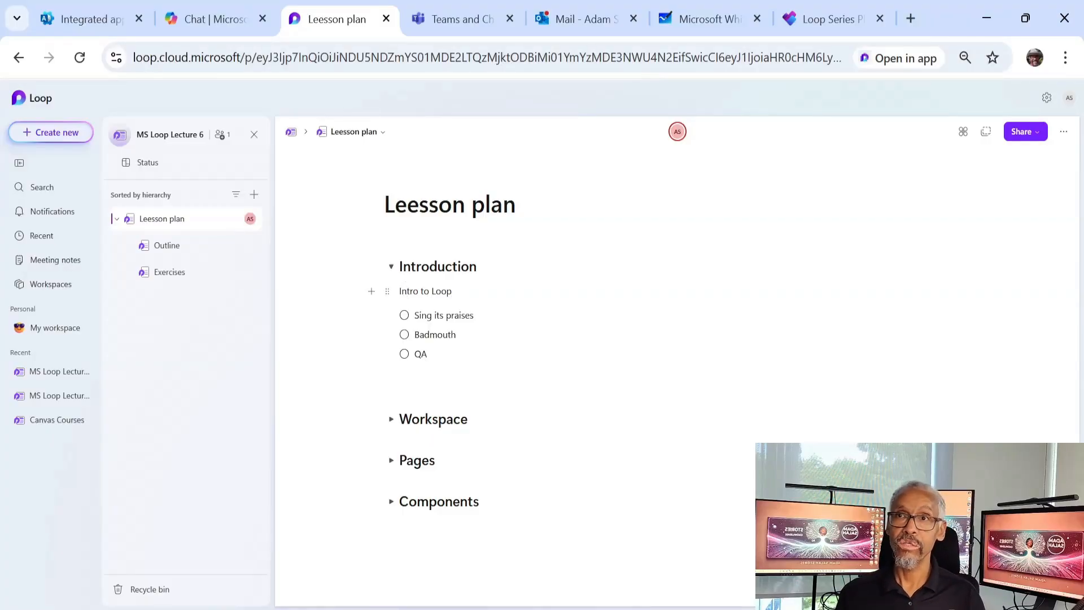
# - Insert the line "Detailed discussions" above the checklist and remove the empty line below "QA"
pyautogui.press('Return')
pyautogui.write('Detailed discussions')
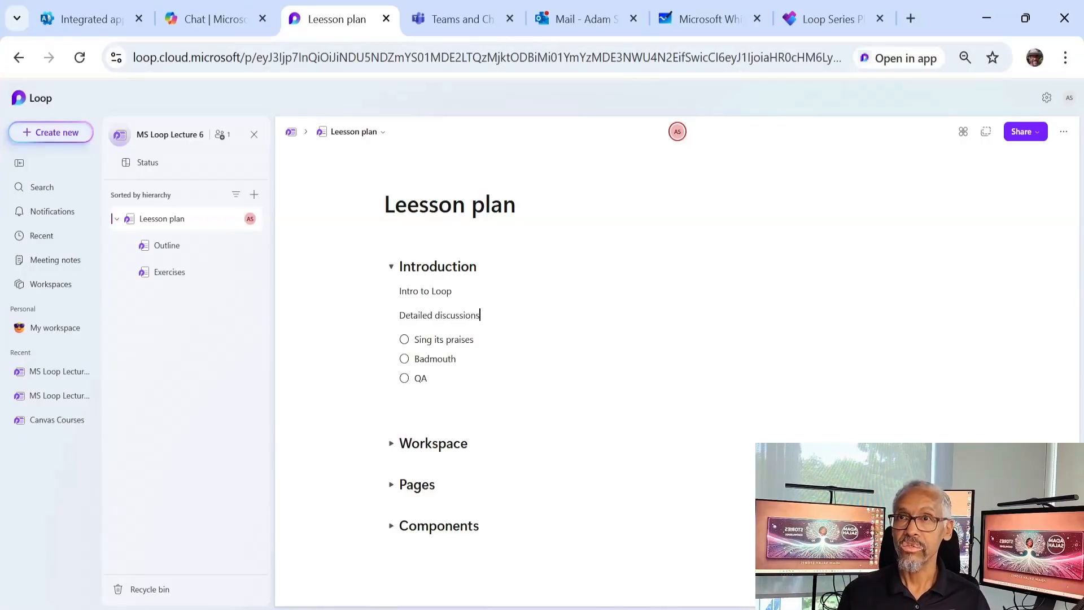
pyautogui.click(431, 415)
pyautogui.press('BackSpace')
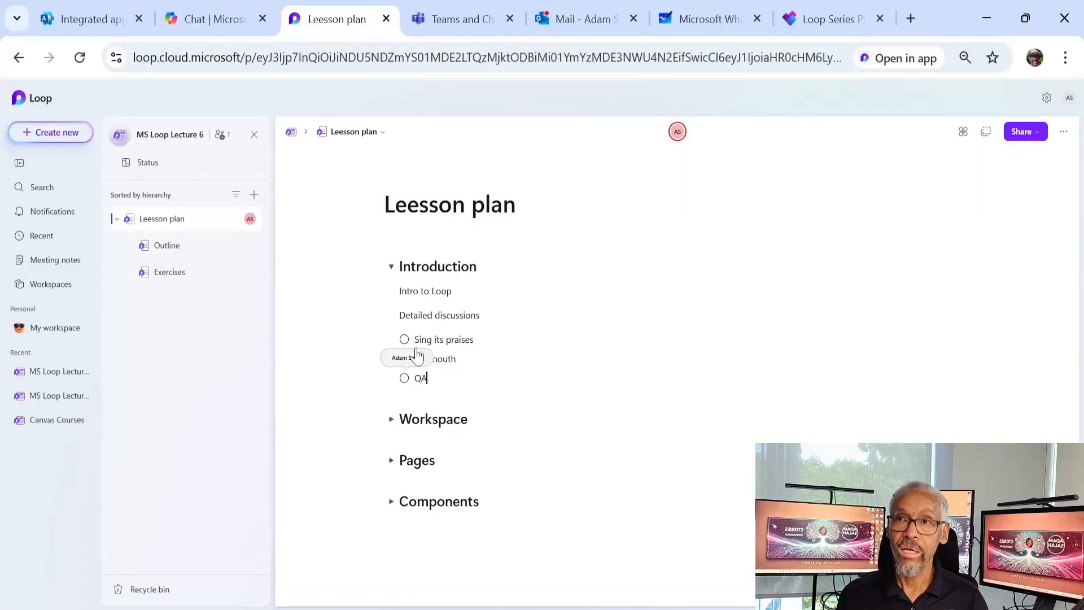
pyautogui.click(415, 340)
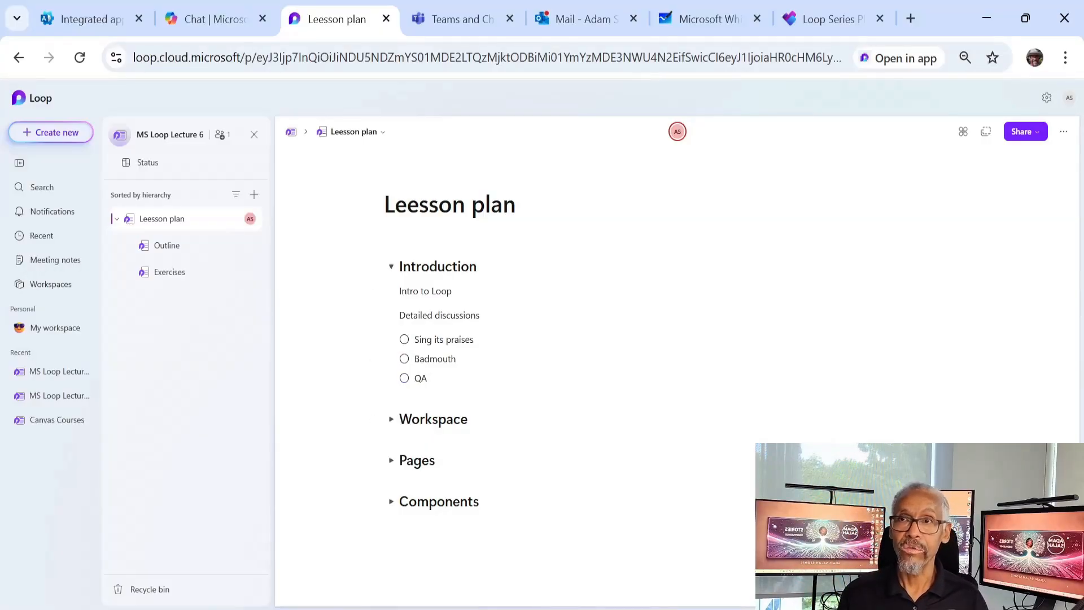
# - Copy the Components heading and paste it on a new line directly below the original
pyautogui.click(400, 419)
pyautogui.click(400, 501)
pyautogui.hotkey('shift', 'End')
pyautogui.hotkey('ctrl', 'c')
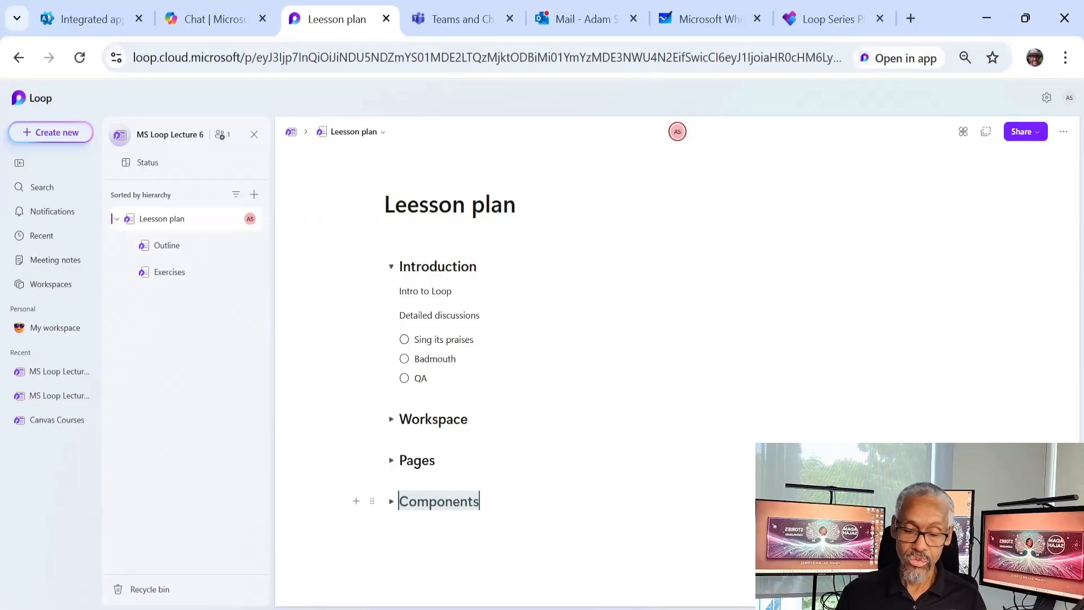
pyautogui.press('End')
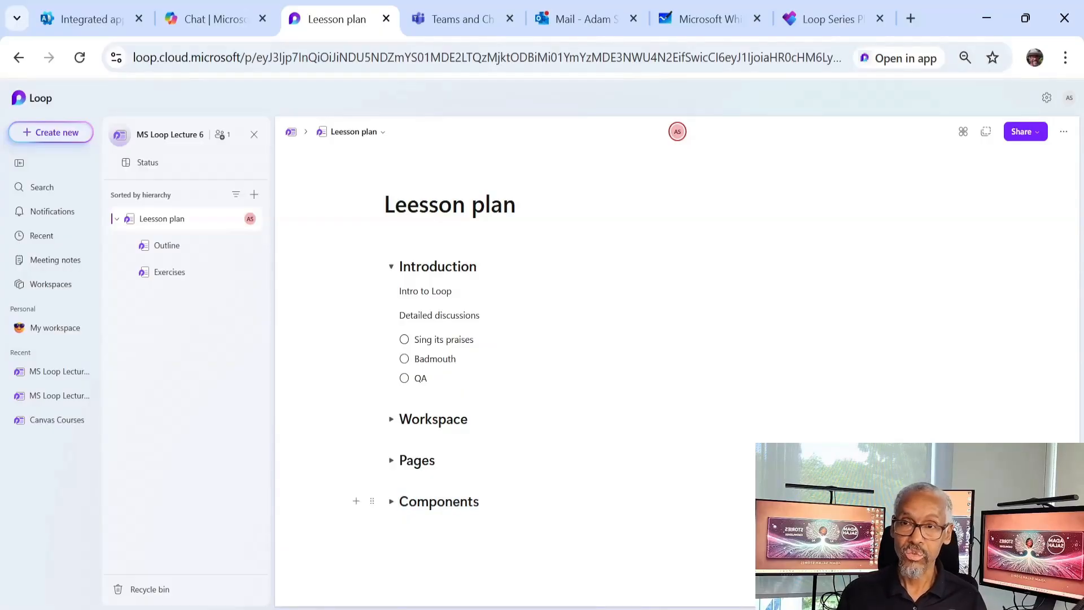
pyautogui.press('Return')
pyautogui.hotkey('ctrl', 'v')
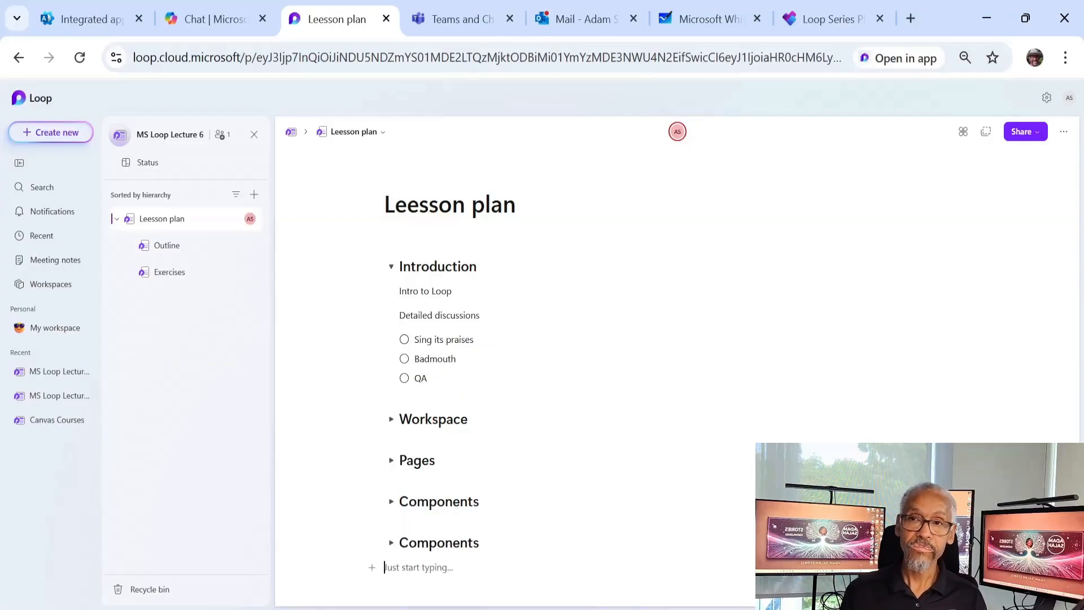
# - Delete the pasted duplicate of the Components heading
pyautogui.press('Up')
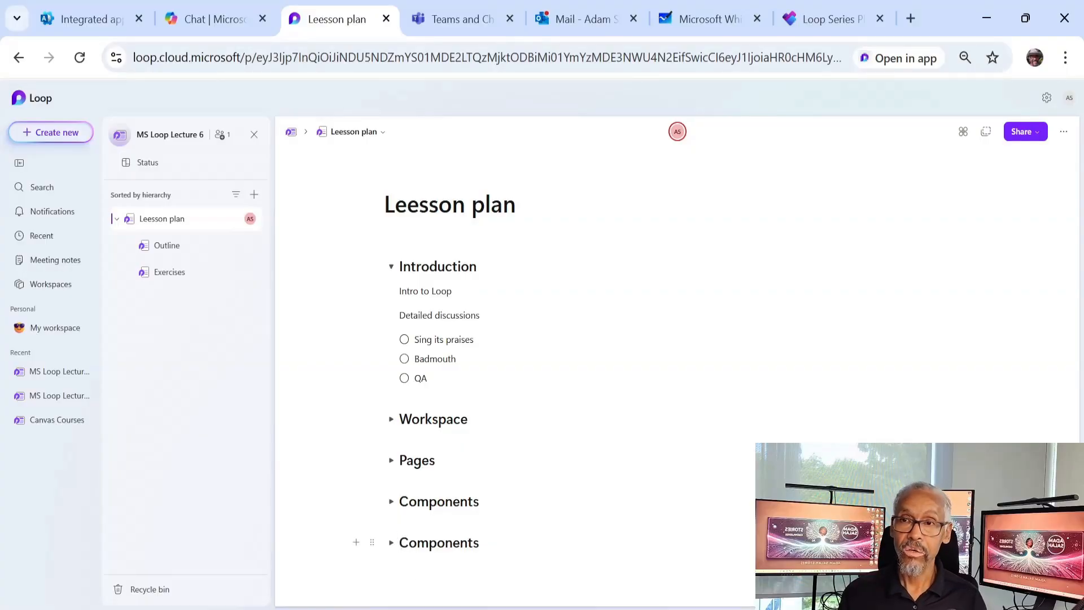
pyautogui.hotkey('shift', 'End')
pyautogui.press('BackSpace')
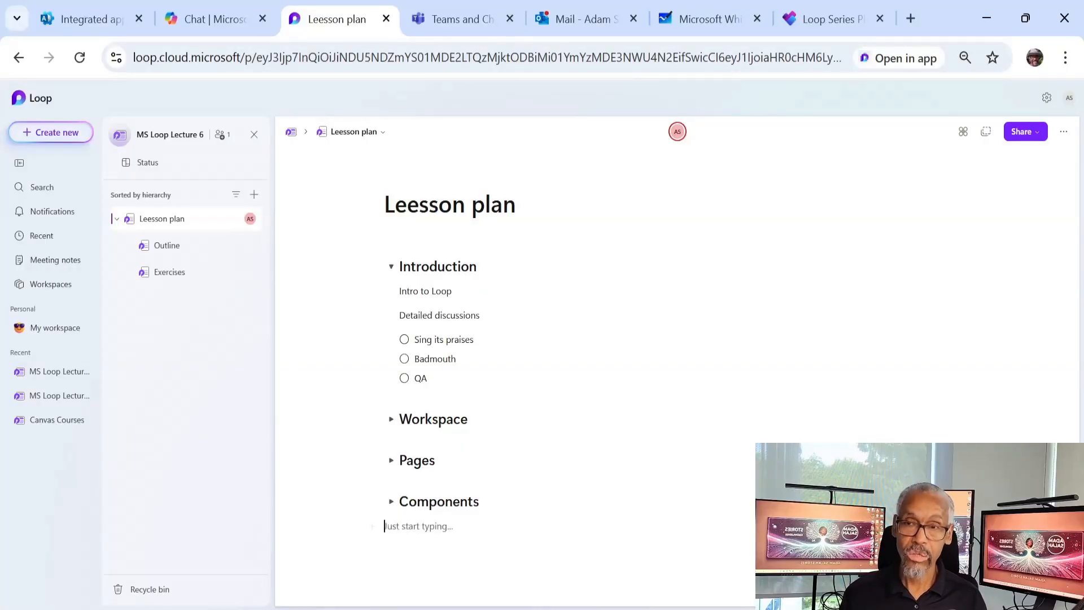
# - Try moving the Pages heading below Components, indenting it and expanding it, and undo the changes
pyautogui.press('Up')
pyautogui.press('Up')
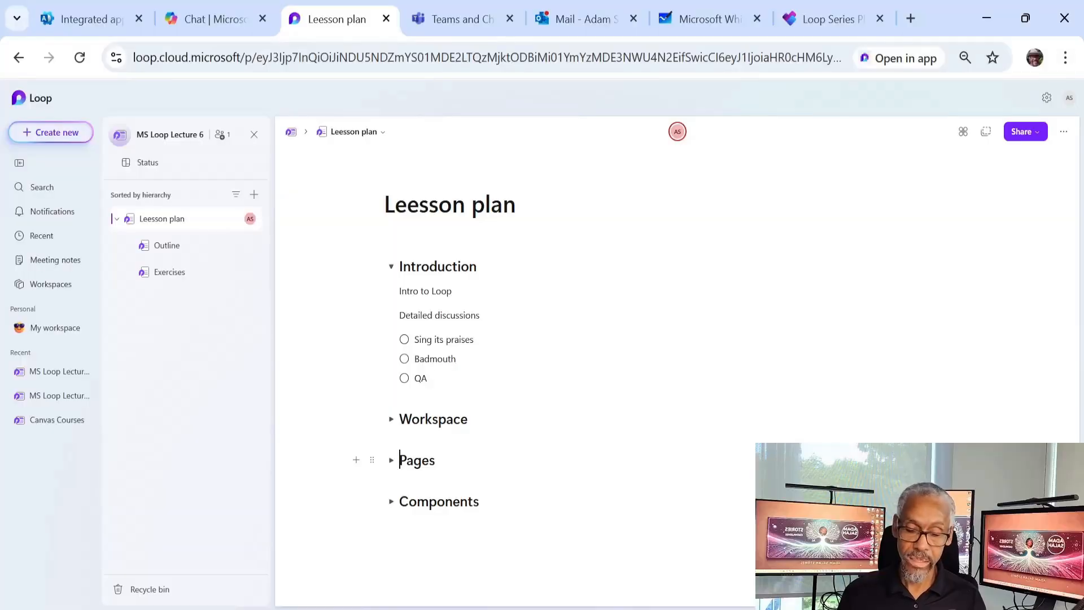
pyautogui.hotkey('alt', 'shift', 'Down')
pyautogui.press('Tab')
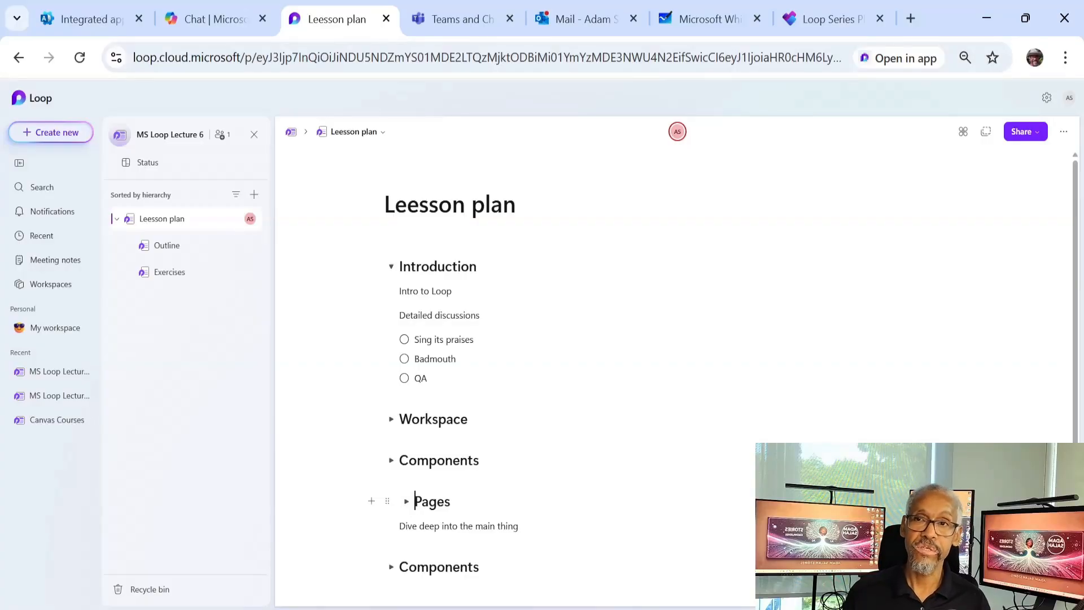
pyautogui.click(407, 501)
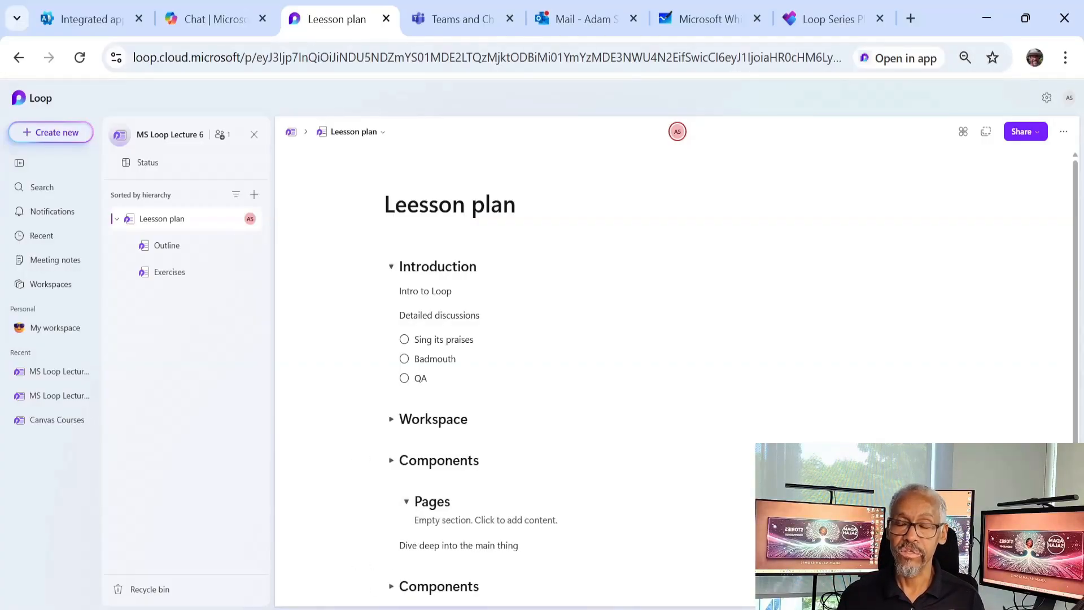
pyautogui.hotkey('ctrl', 'z')
pyautogui.hotkey('ctrl', 'z')
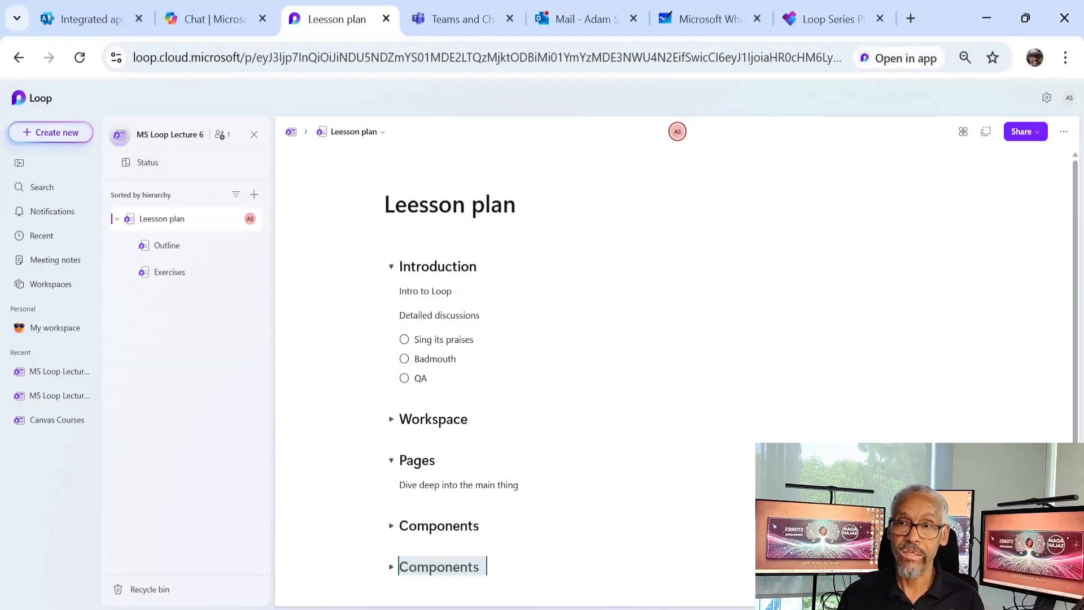
# - Collapse the Pages section and delete the duplicate Components heading below the original
pyautogui.click(391, 461)
pyautogui.press('BackSpace')
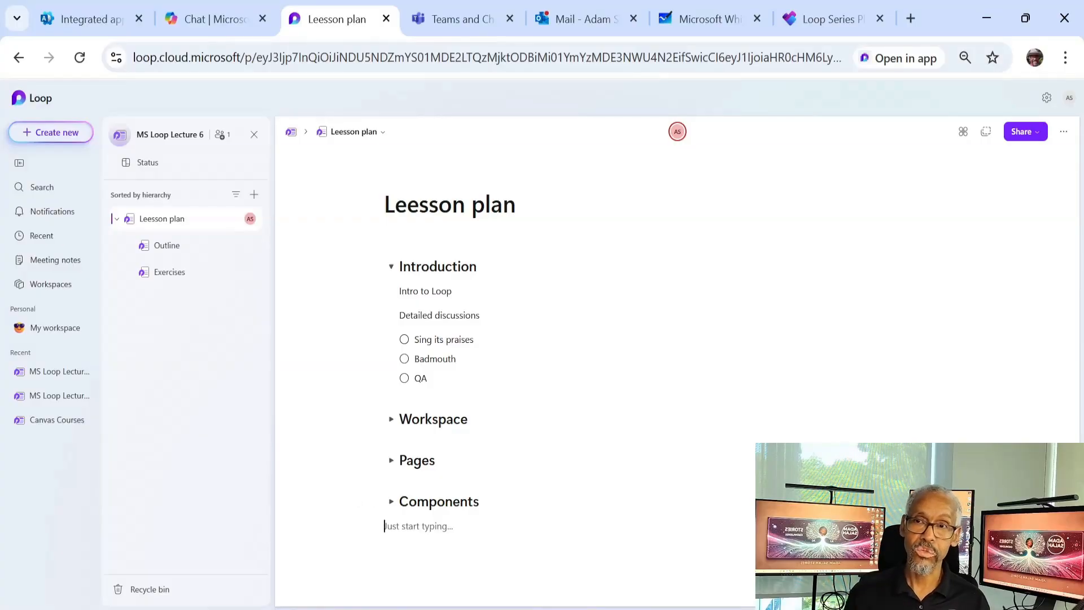
pyautogui.rightClick(431, 531)
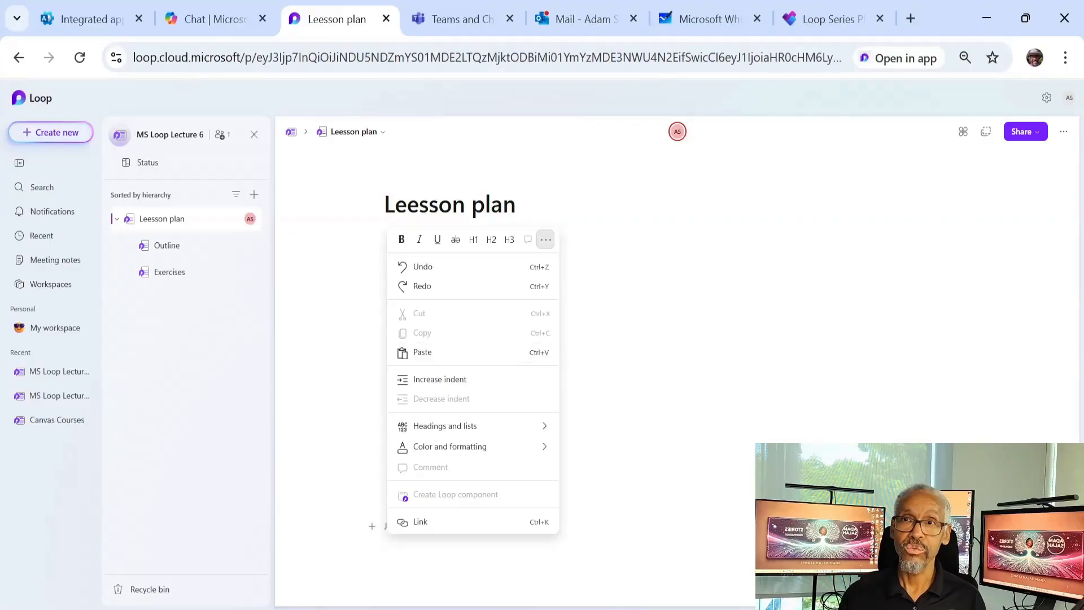
pyautogui.press('Escape')
pyautogui.doubleClick(429, 501)
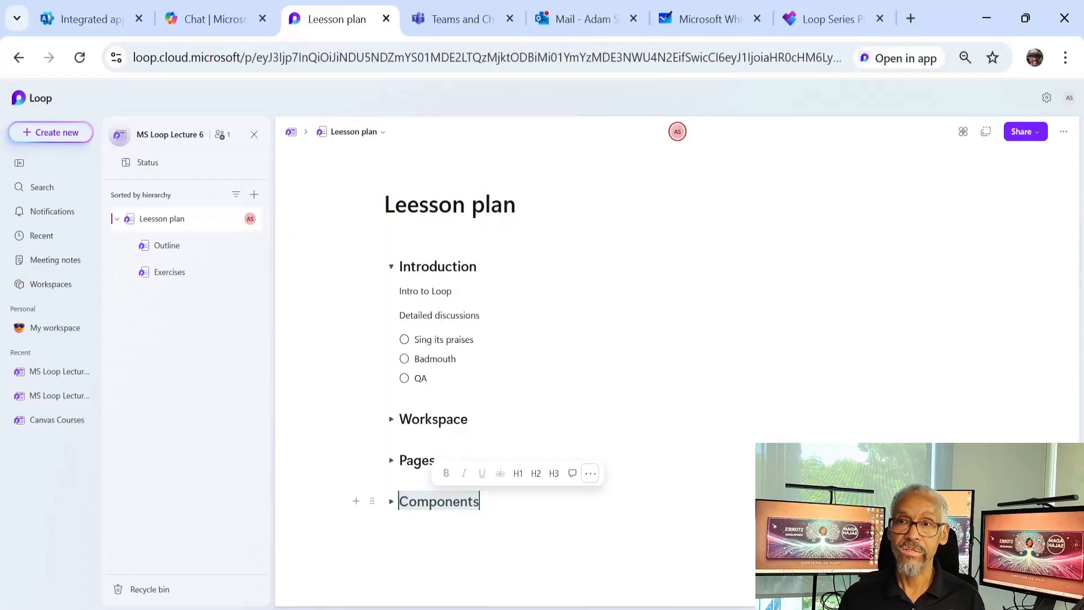
pyautogui.click(590, 472)
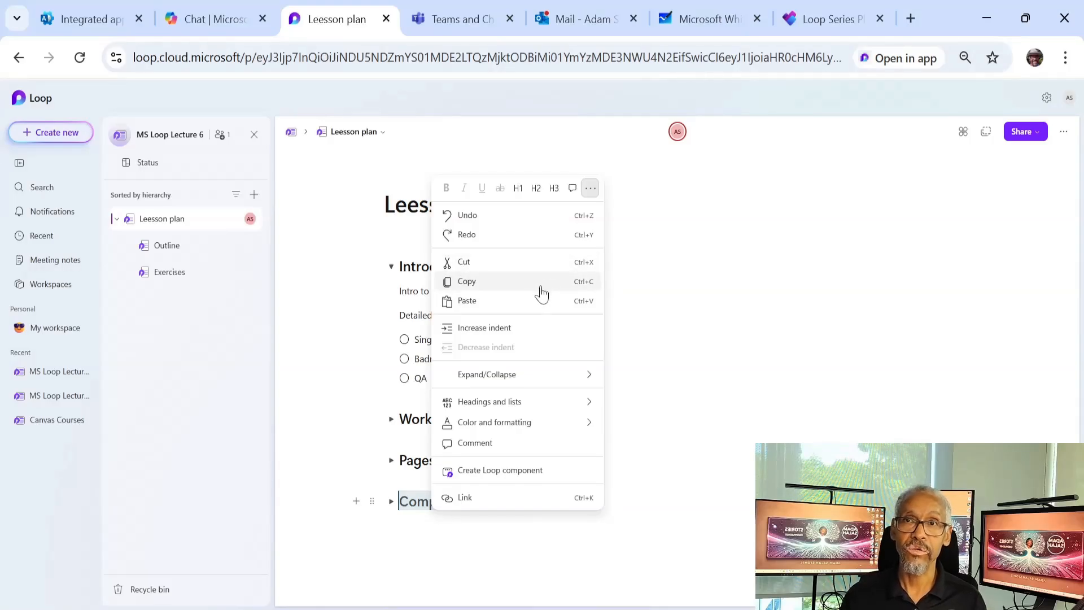
pyautogui.click(637, 339)
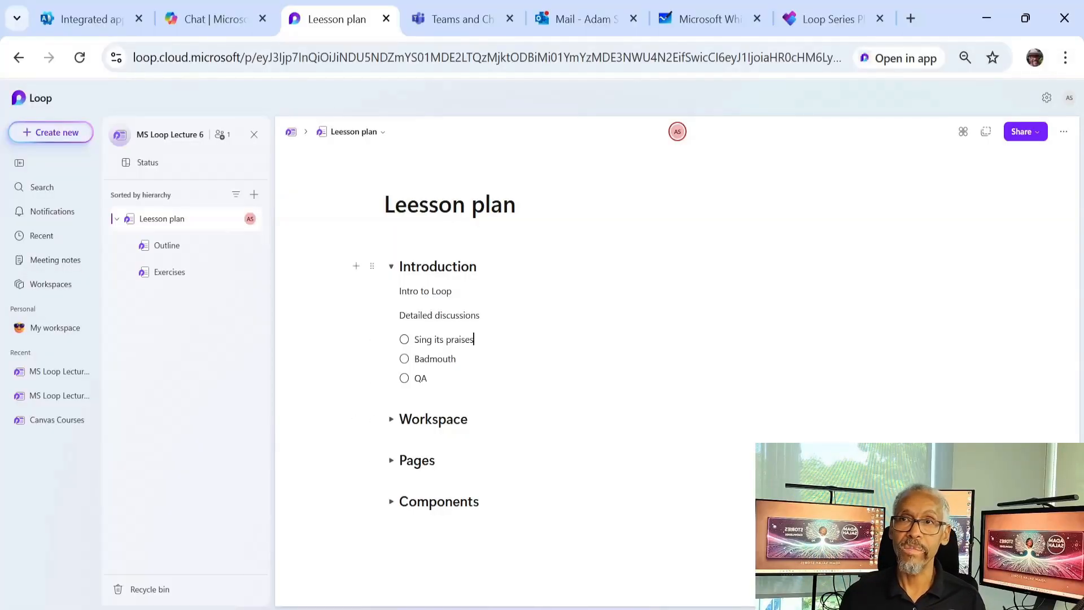
# - Toggle the Introduction section's contents and leave the section collapsed
pyautogui.click(391, 268)
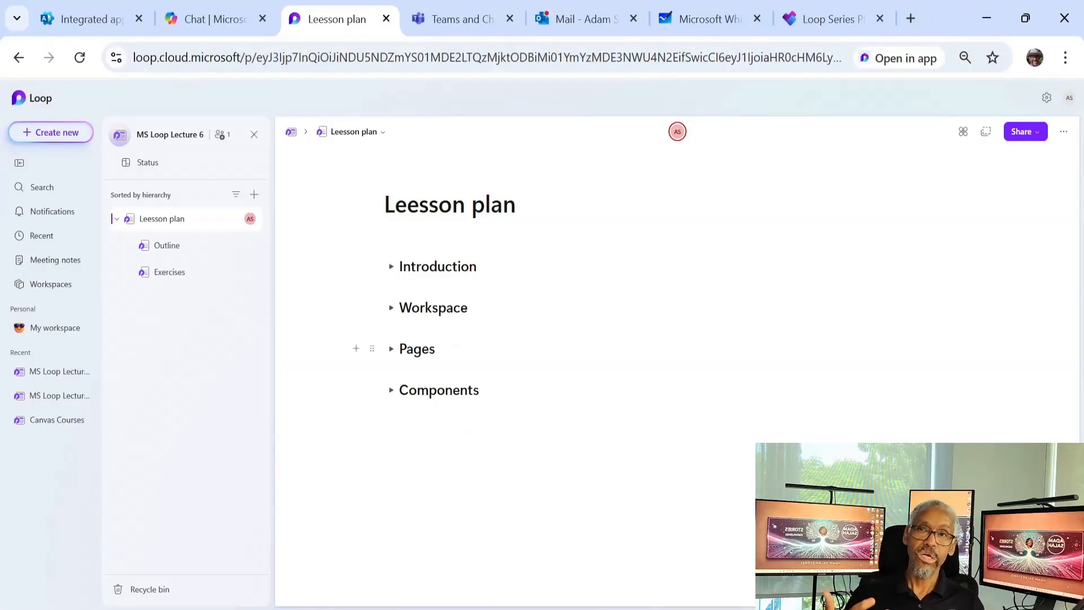
pyautogui.click(393, 268)
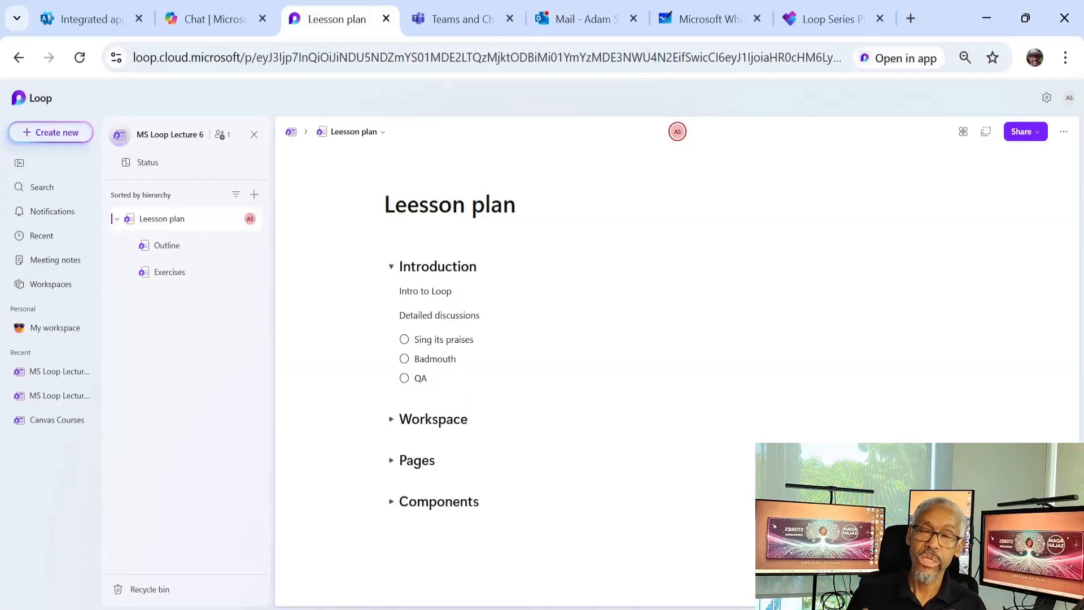
pyautogui.click(392, 267)
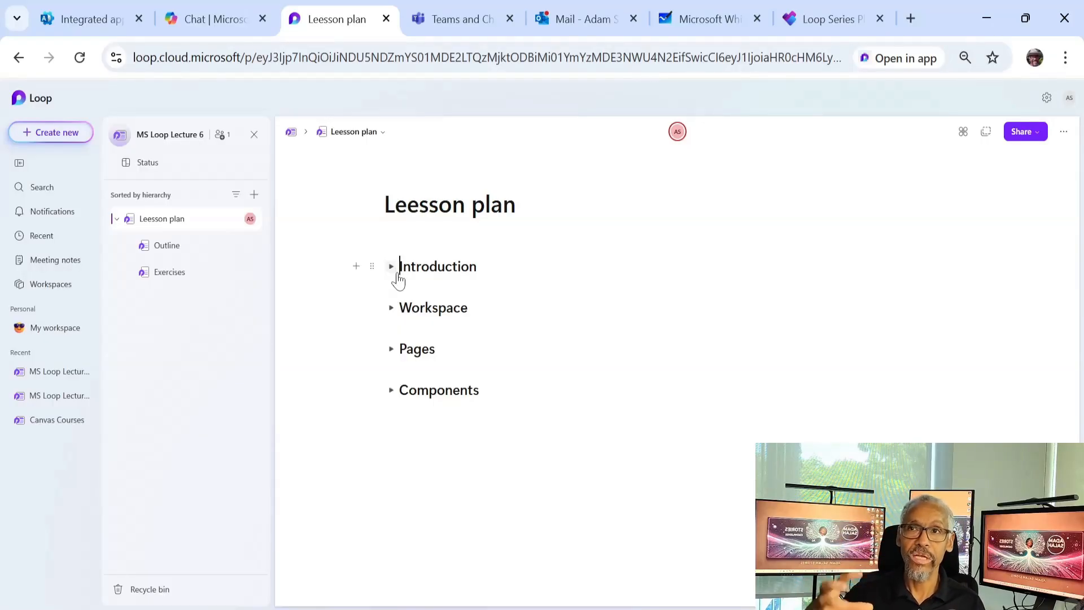
pyautogui.click(385, 415)
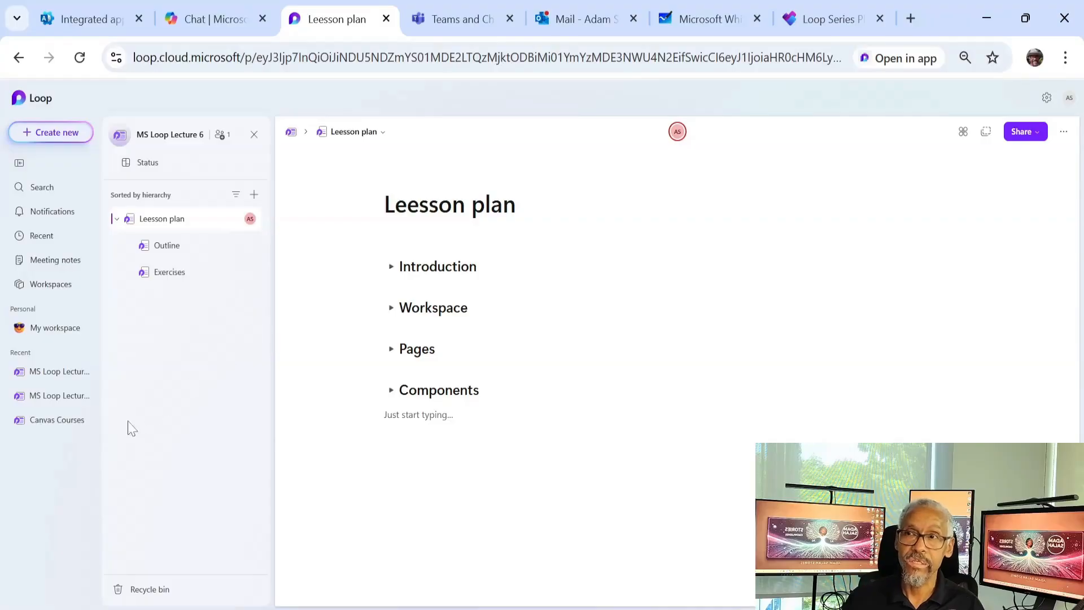
# - Copy all content of the "Mastering Microsoft Loop for Project Managers" page under Loop for PMs in the Canvas Courses workspace
pyautogui.click(60, 424)
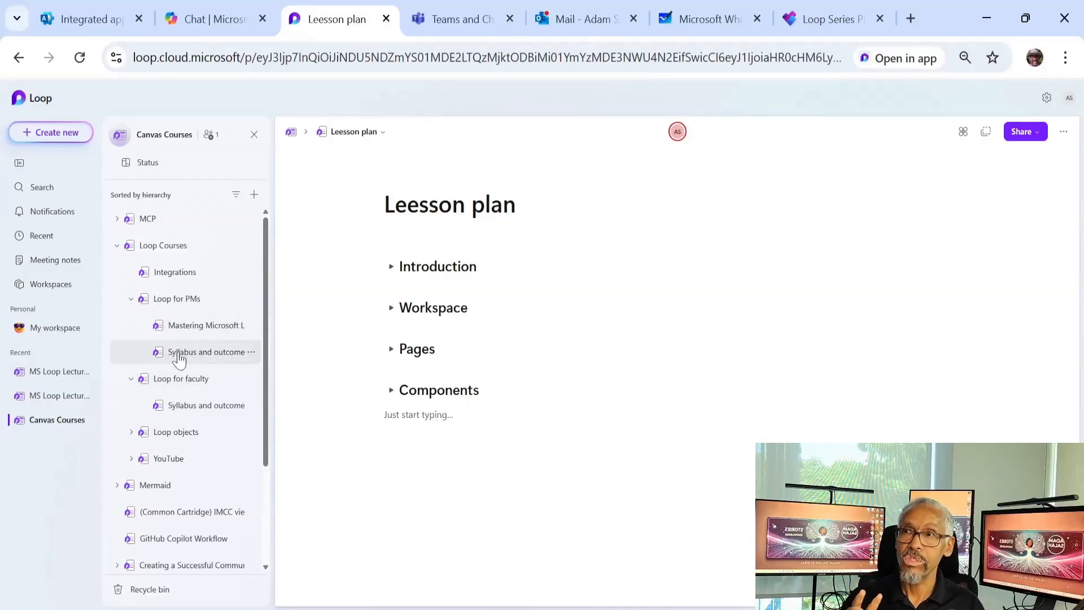
pyautogui.click(192, 300)
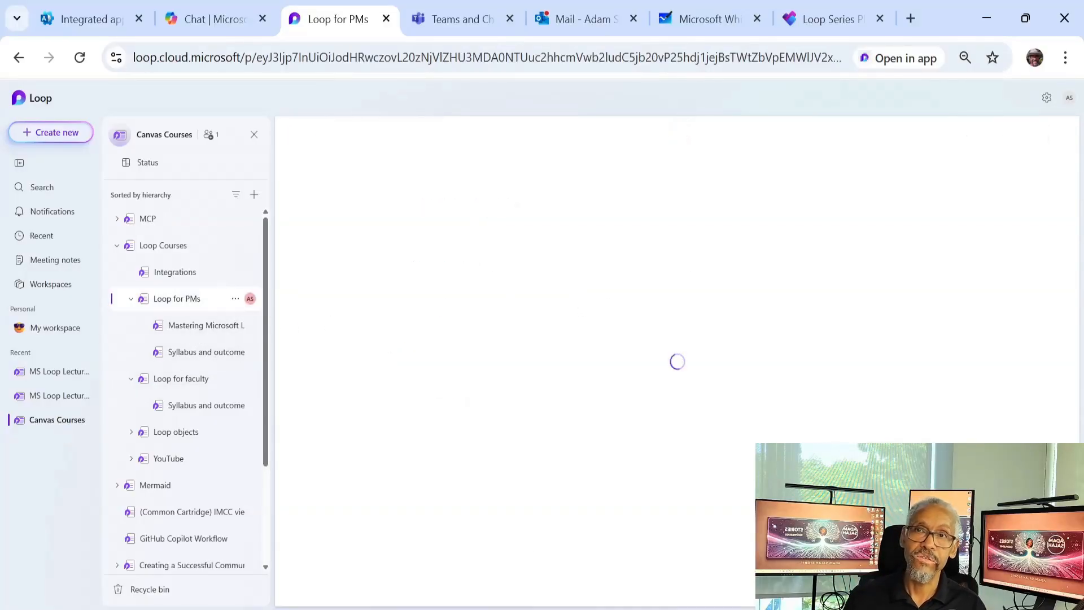
pyautogui.click(192, 325)
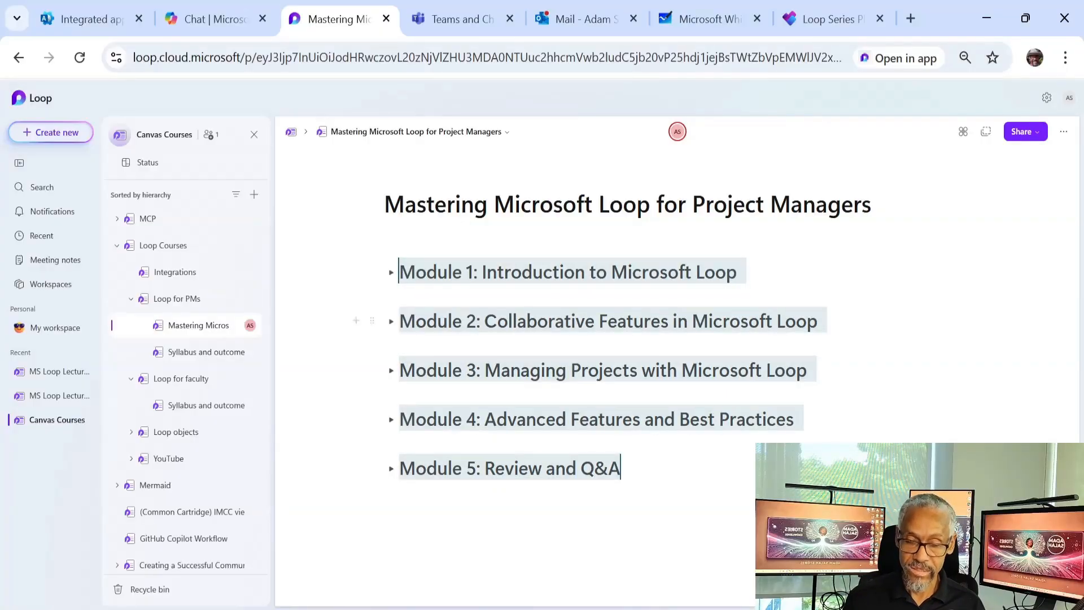
pyautogui.click(739, 272)
pyautogui.hotkey('ctrl', 'a')
pyautogui.hotkey('ctrl', 'c')
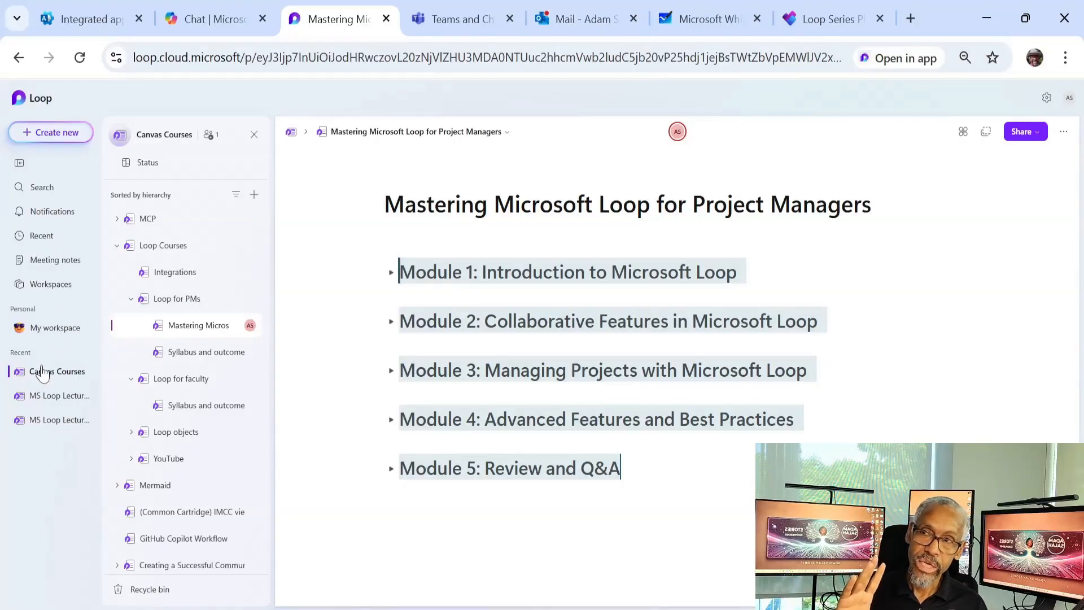
# - Paste the copied module sections into the Exercises page of the MS Loop Lecture 6 workspace
pyautogui.click(44, 400)
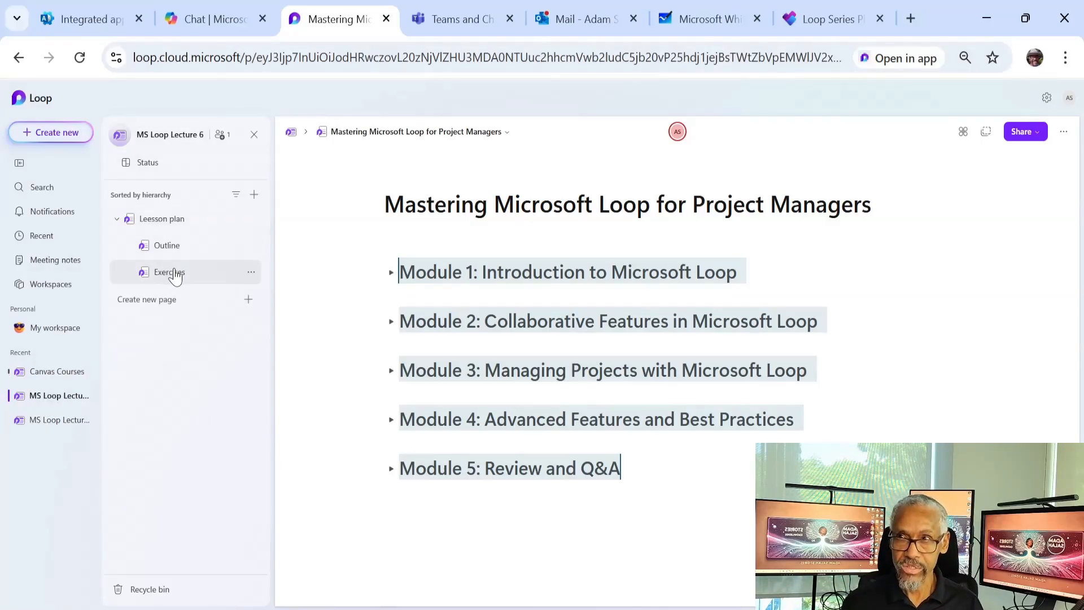
pyautogui.click(187, 272)
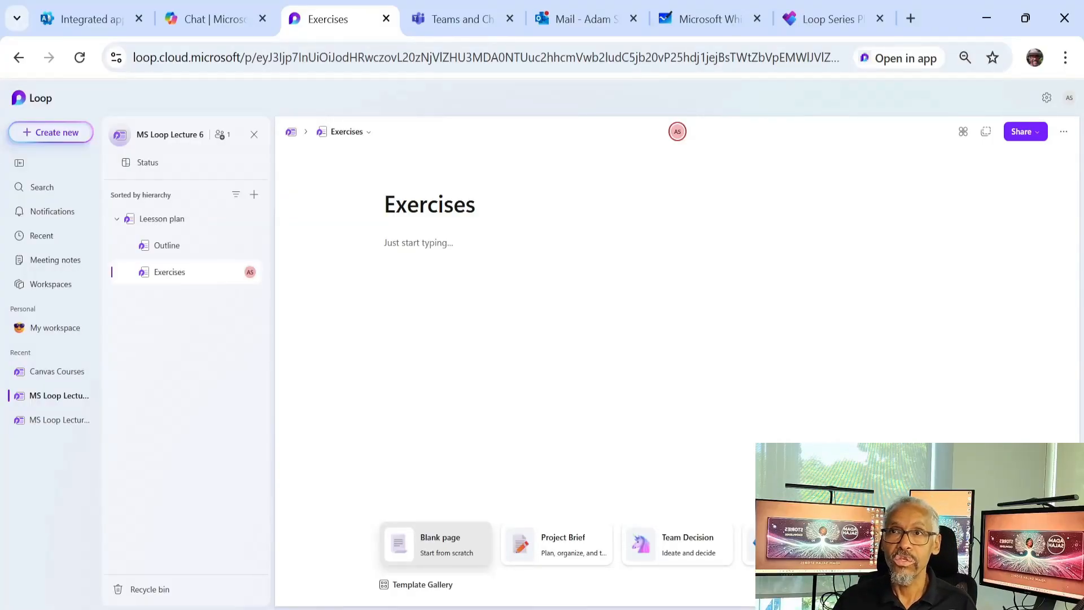
pyautogui.hotkey('ctrl', 'v')
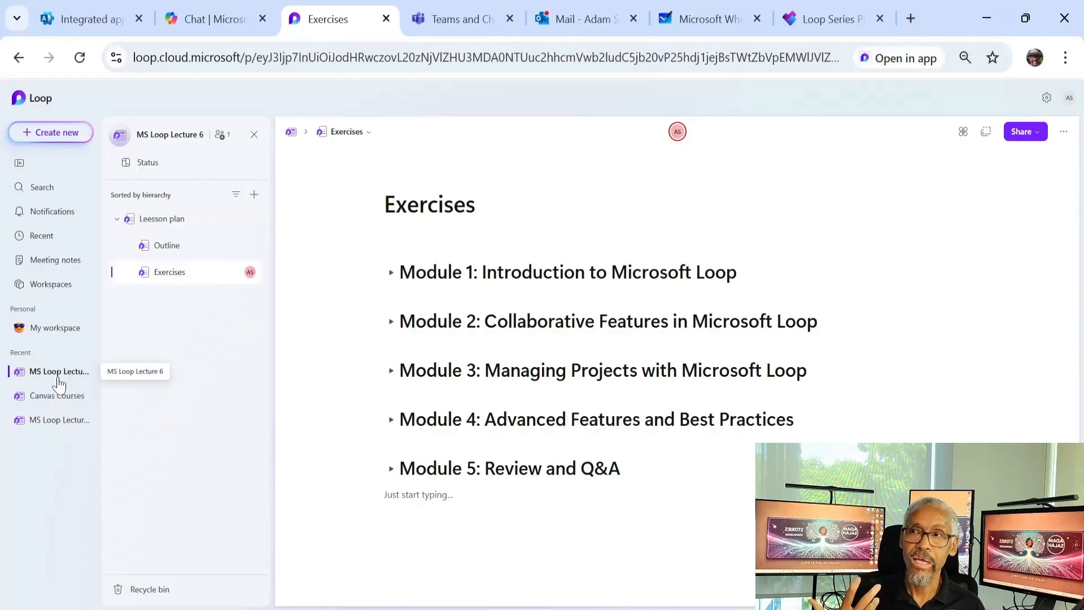
# - Add the "Mastering Microsoft Loop for Project Managers" page from Canvas Courses to the MS Loop Lecture 6 workspace and open it there
pyautogui.click(54, 399)
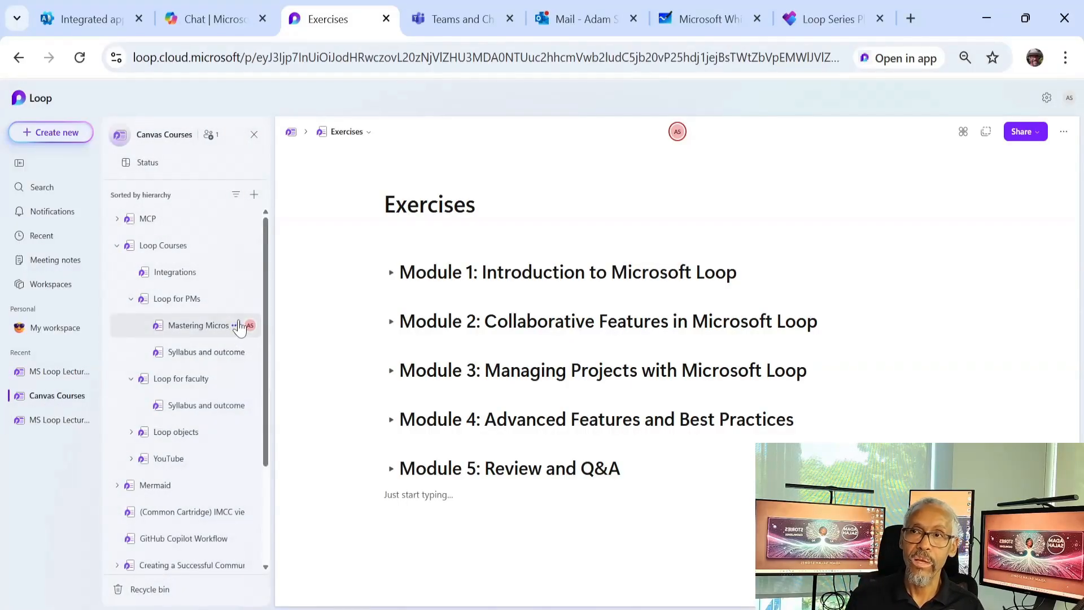
pyautogui.click(236, 326)
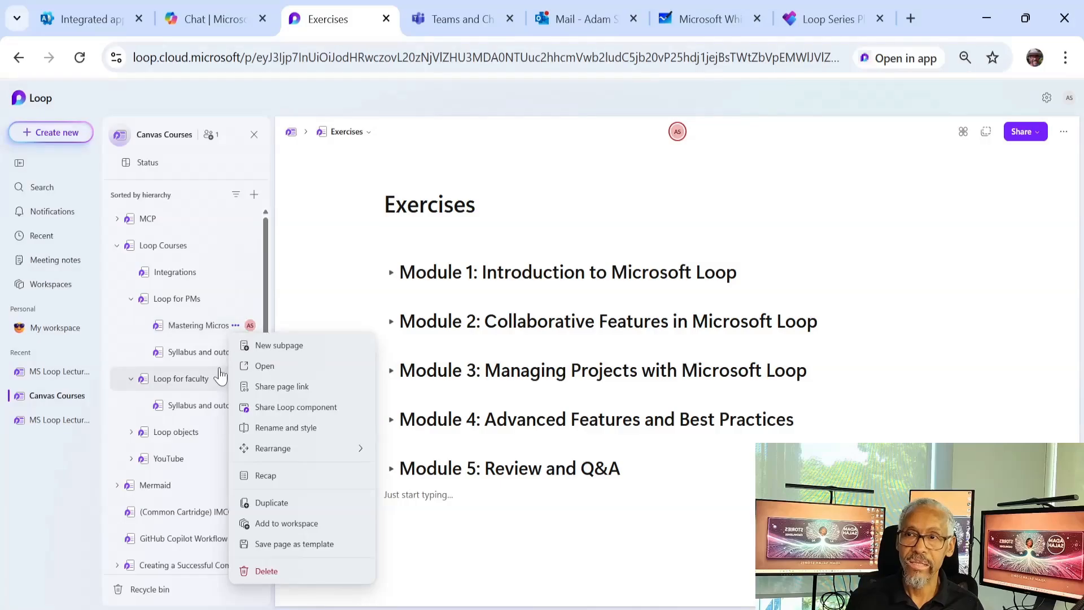
pyautogui.click(292, 523)
pyautogui.scroll(-1, 475, 351)
pyautogui.scroll(1, 474, 344)
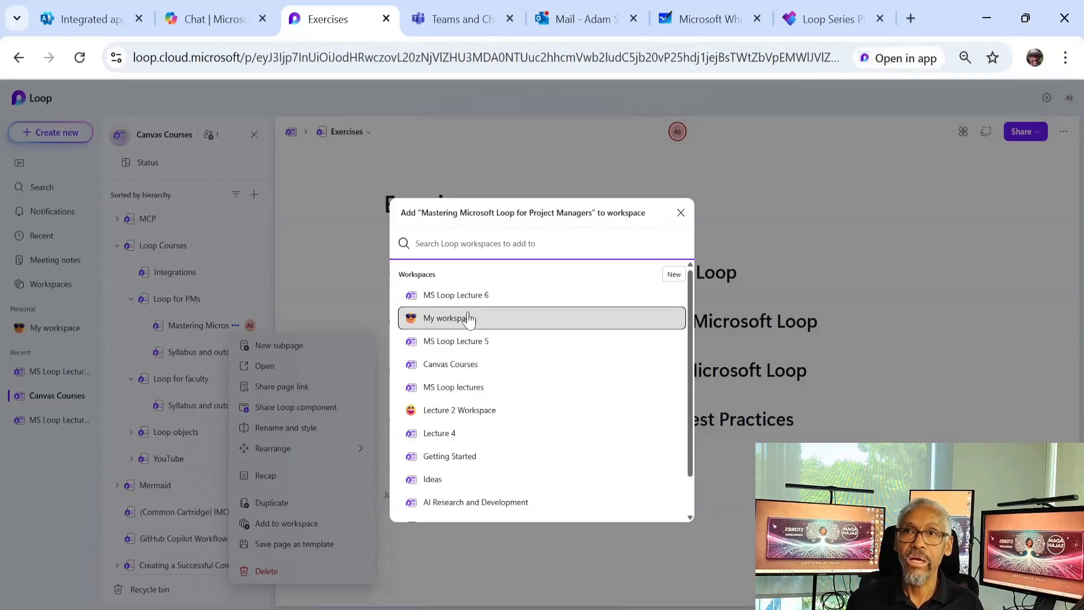
pyautogui.click(467, 295)
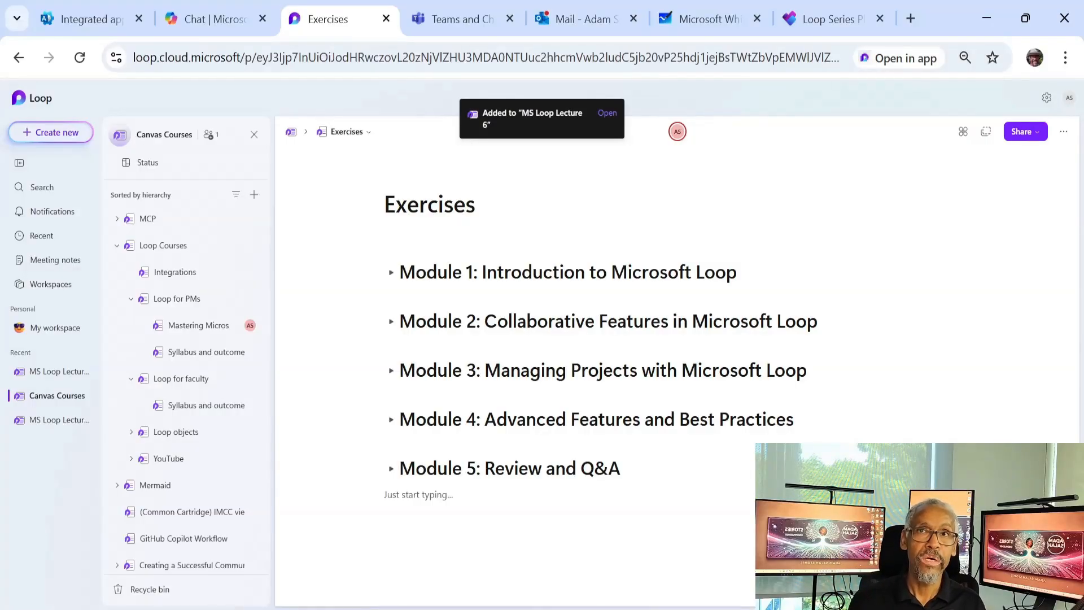
pyautogui.click(606, 118)
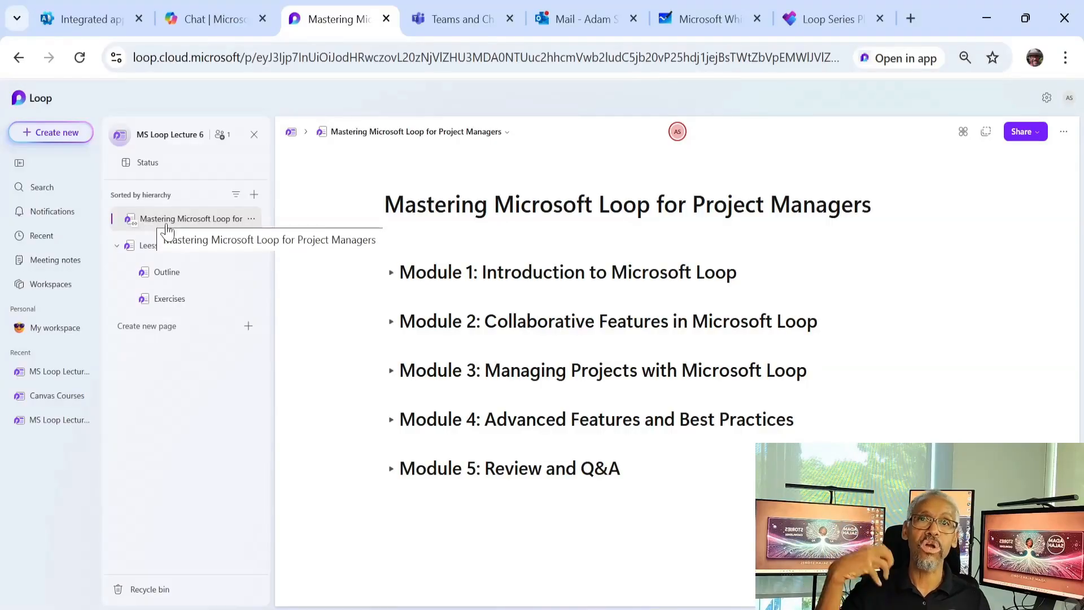
# - Duplicate the linked "Mastering Microsoft Loop for Project Managers" page within MS Loop Lecture 6 and open the copy
pyautogui.click(251, 220)
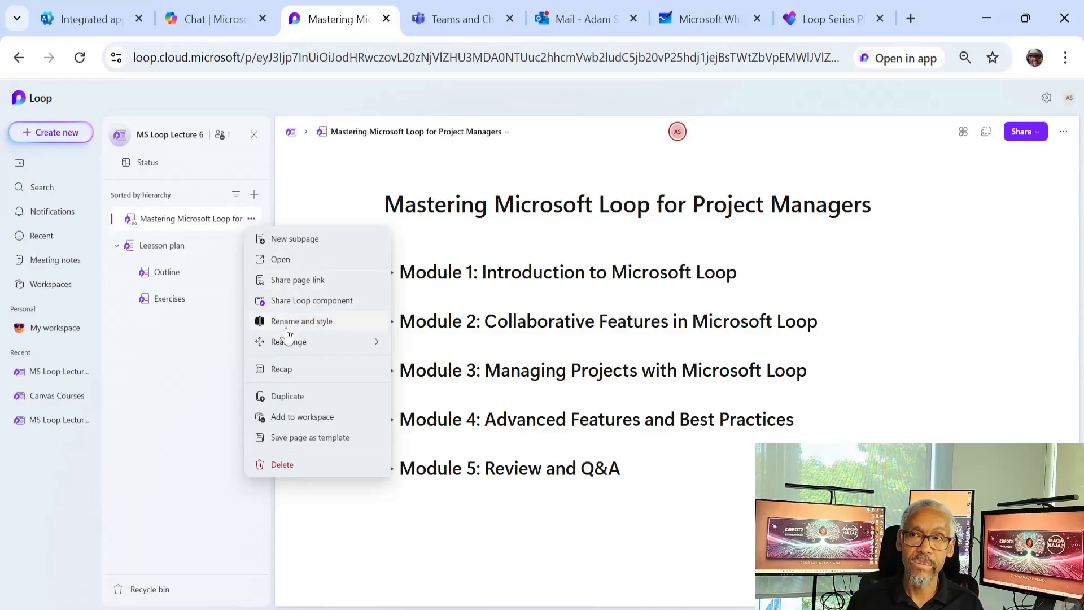
pyautogui.click(303, 402)
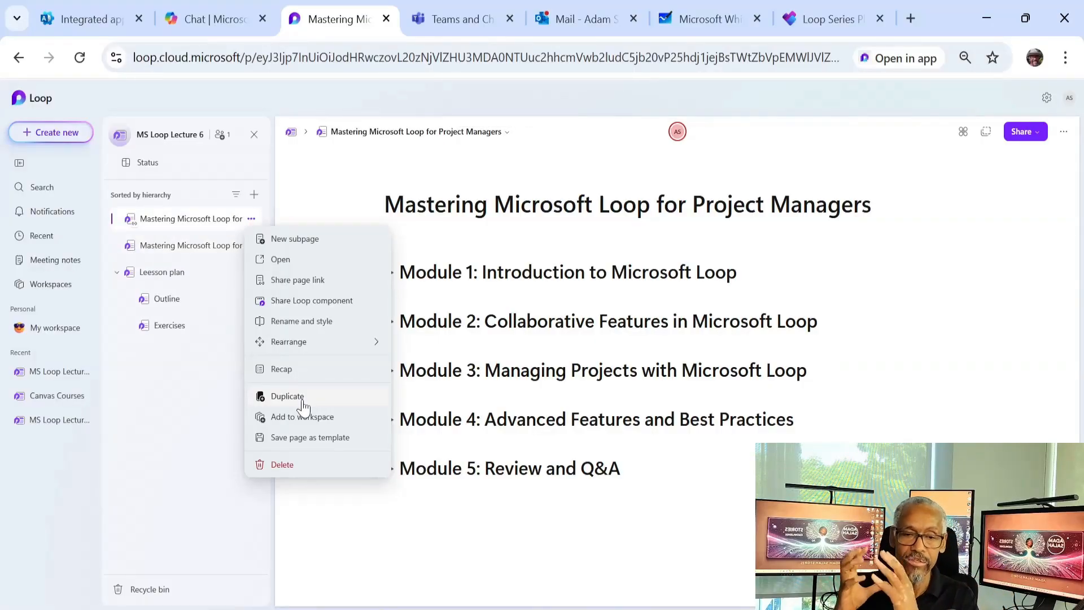
pyautogui.click(205, 247)
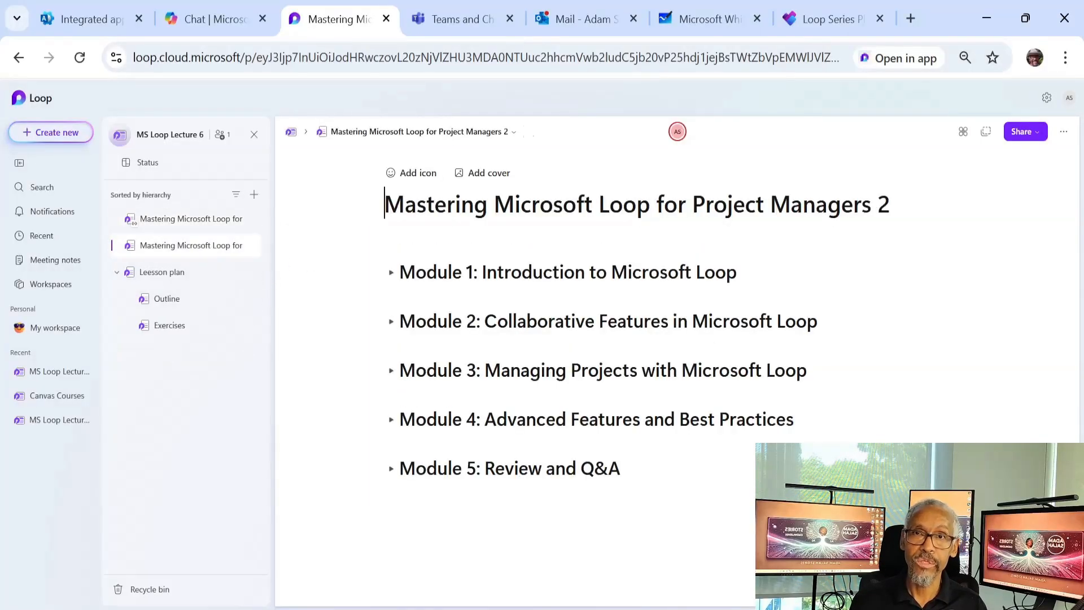
pyautogui.doubleClick(883, 204)
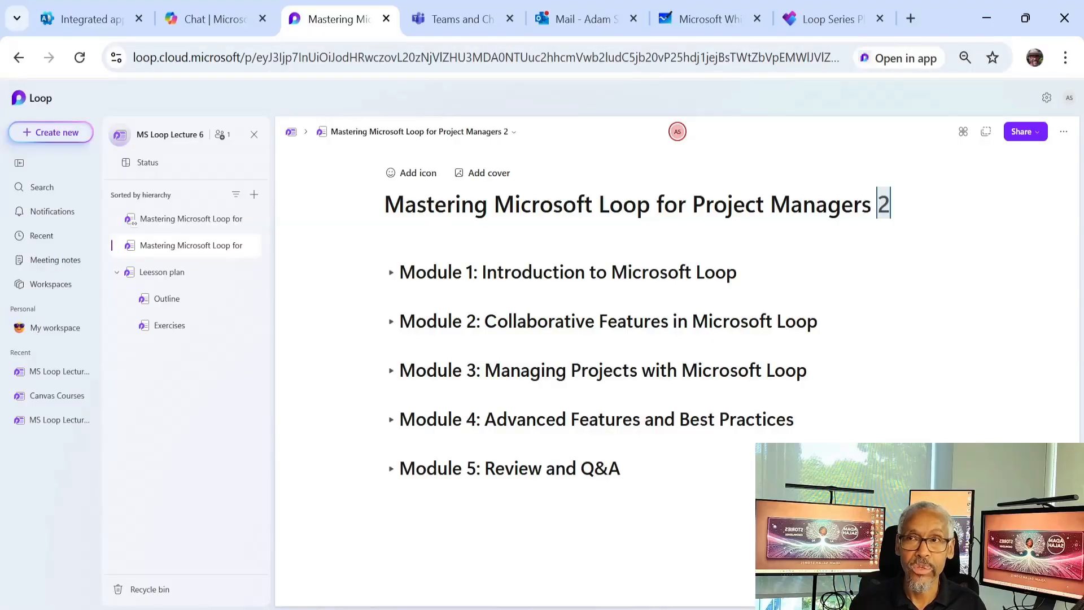
# - Delete the linked "Mastering Microsoft Loop for Project Managers" page and remove the "2" from the duplicate's title
pyautogui.click(220, 221)
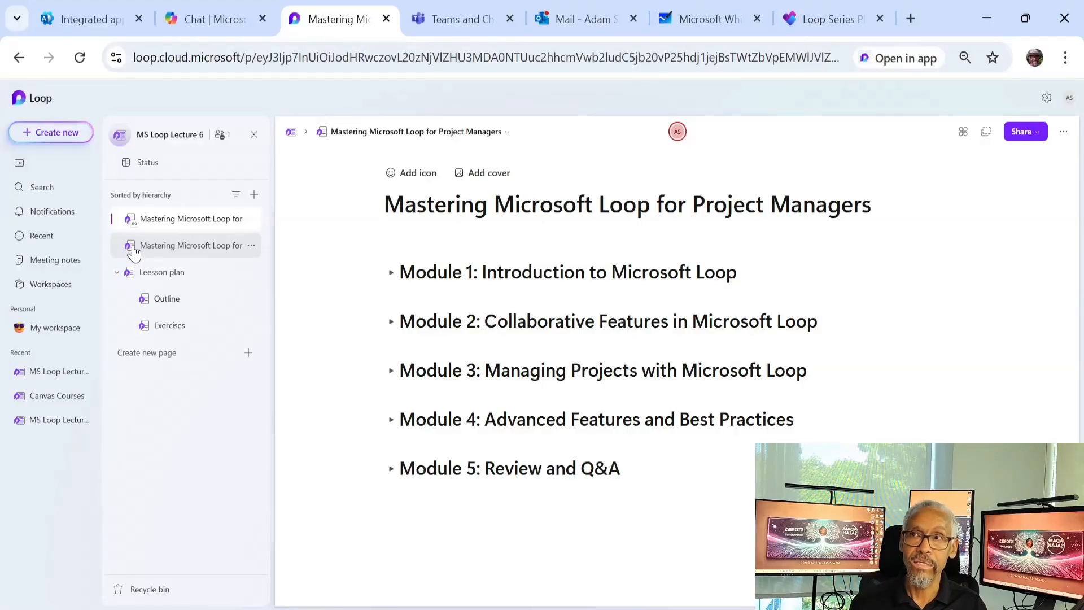
pyautogui.click(251, 218)
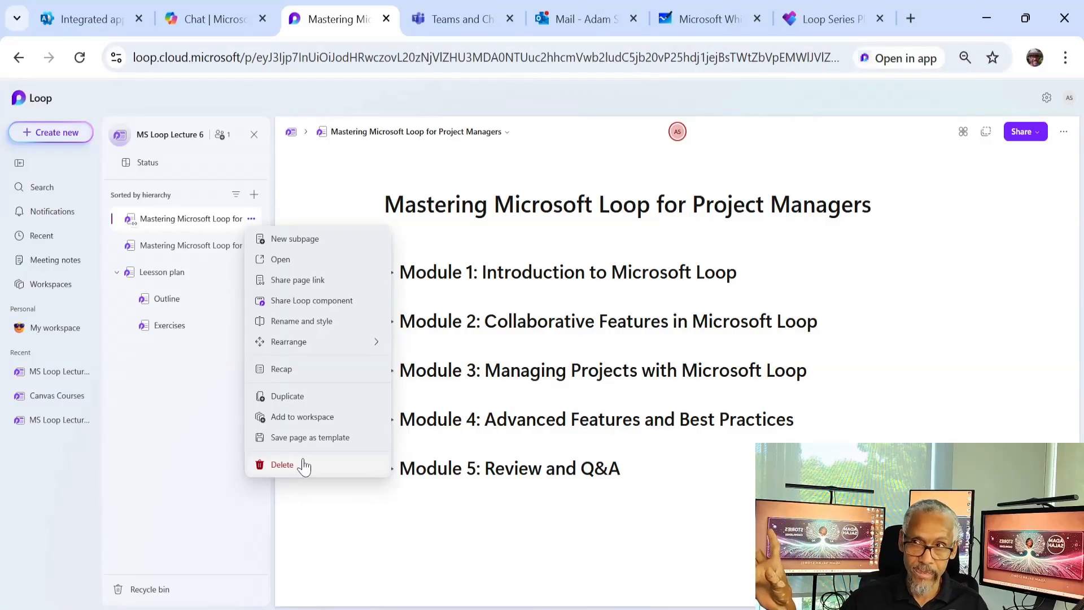
pyautogui.click(156, 224)
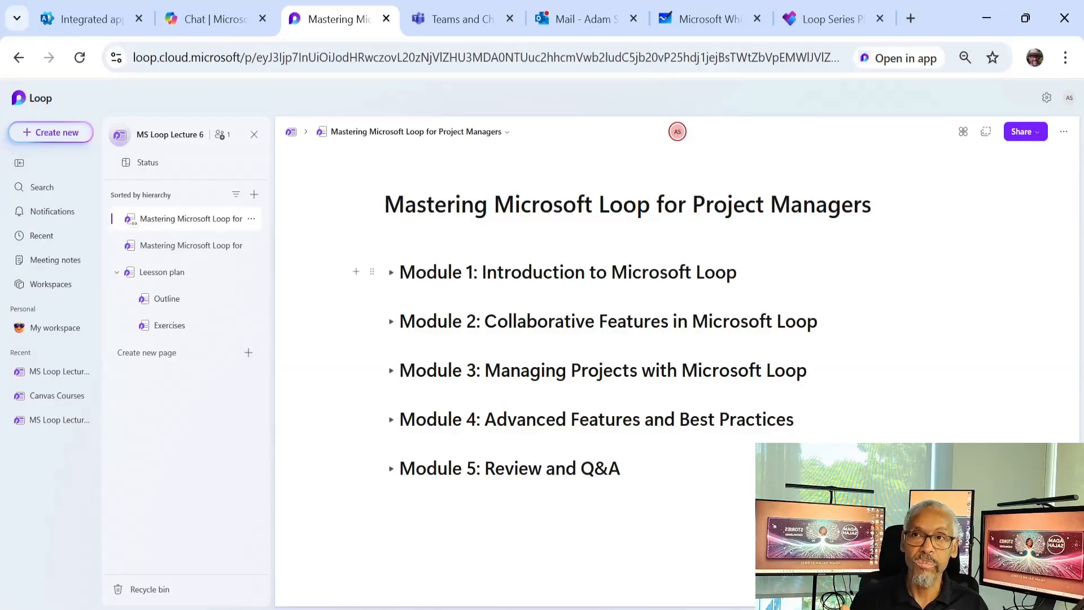
pyautogui.click(252, 220)
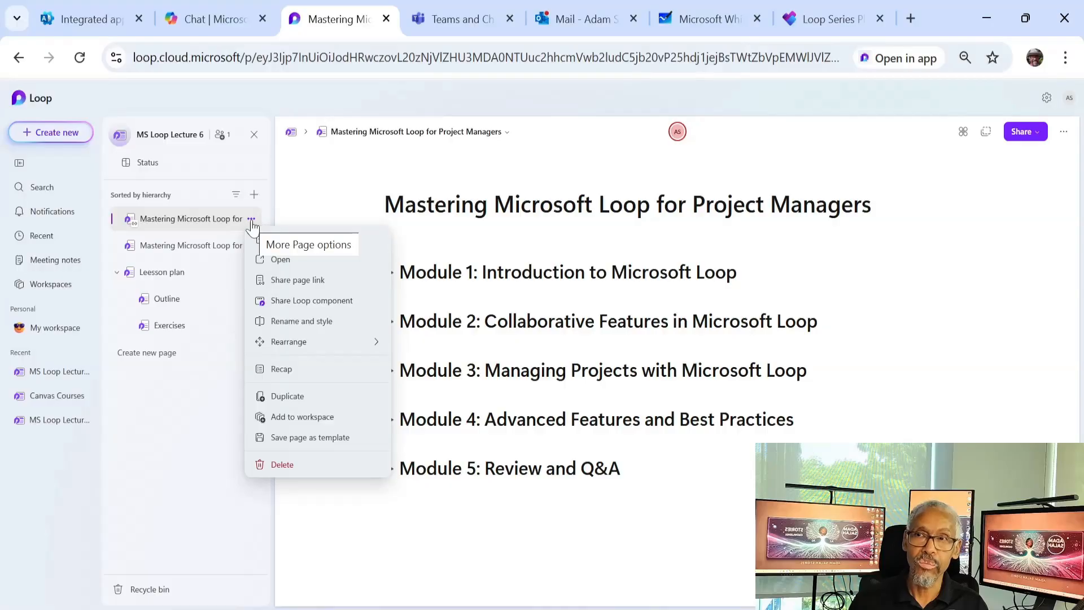
pyautogui.click(299, 464)
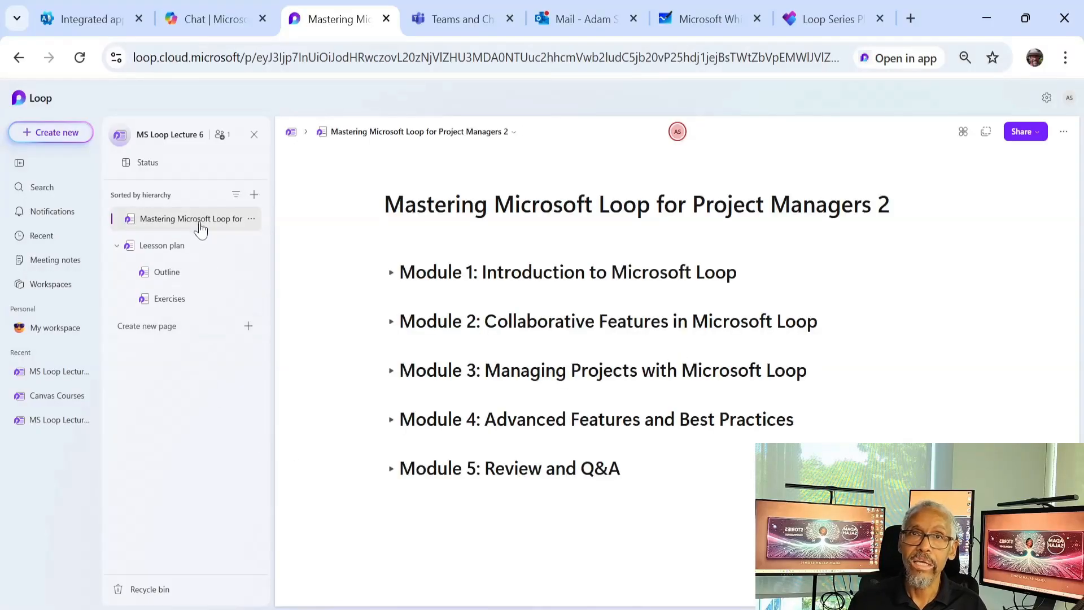
pyautogui.press('BackSpace')
pyautogui.press('BackSpace')
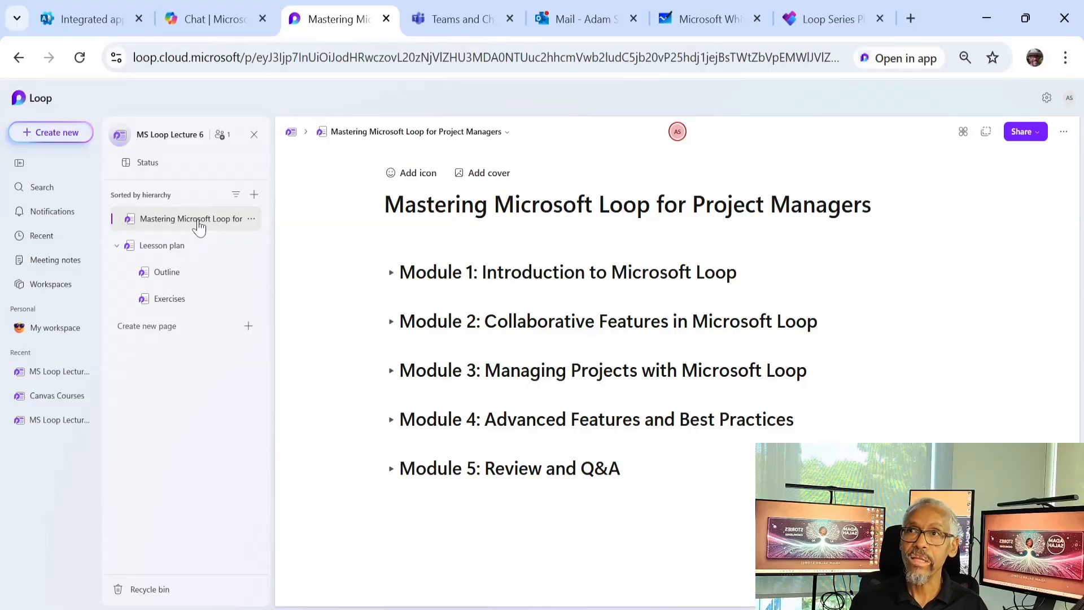
# - Nest the Leesson plan page with its subpages under "Mastering Microsoft Loop for Project Managers"
pyautogui.moveTo(178, 248); pyautogui.dragTo(205, 222)
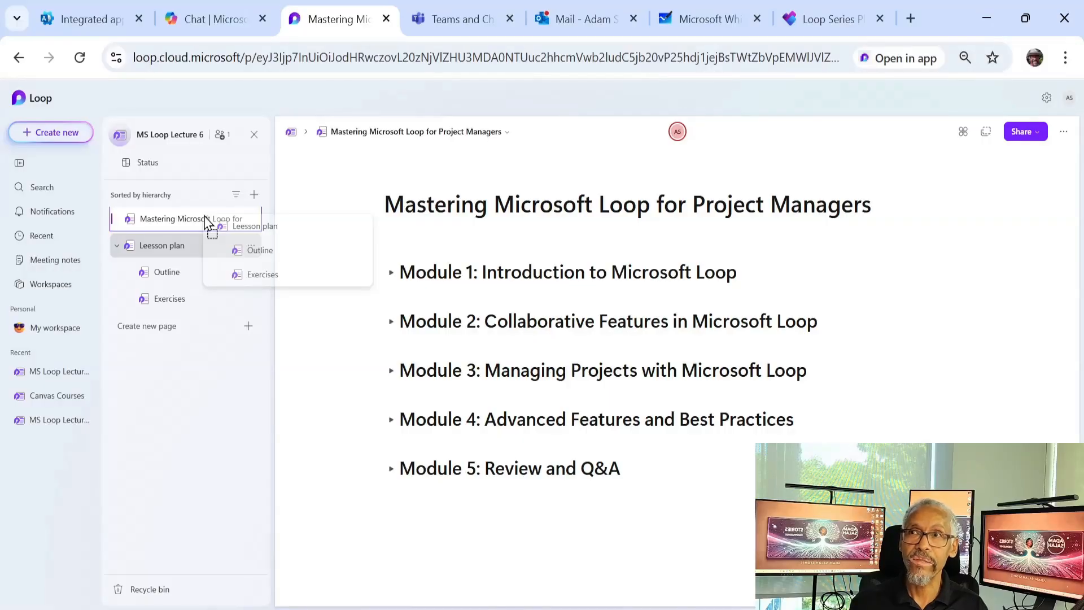
pyautogui.moveTo(205, 222); pyautogui.dragTo(206, 223)
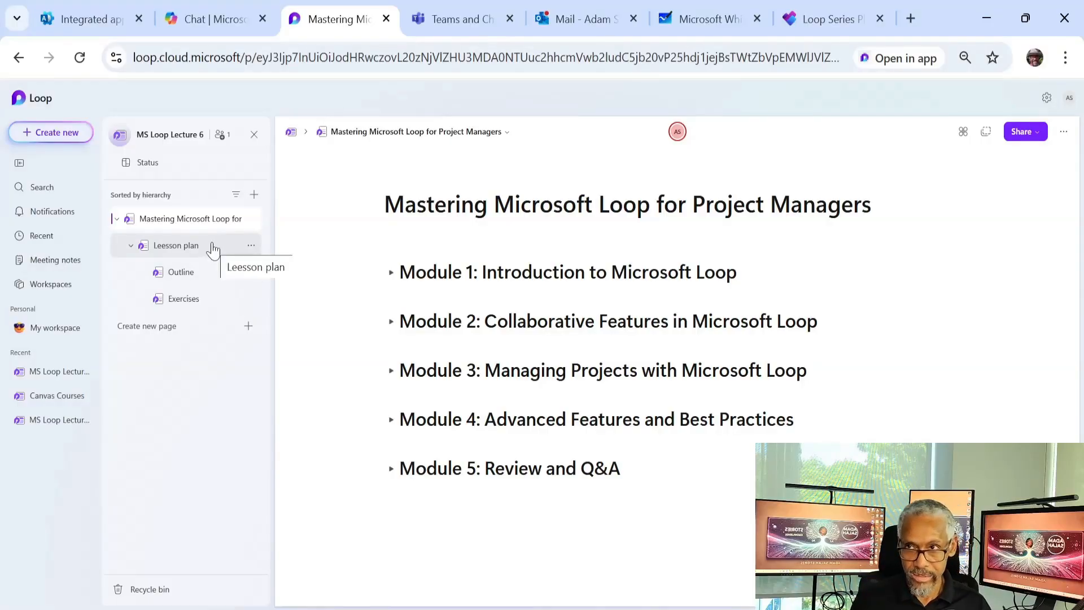
# - Create a new top-level page in MS Loop Lecture 6 with three levels of nested subpages beneath it
pyautogui.click(247, 327)
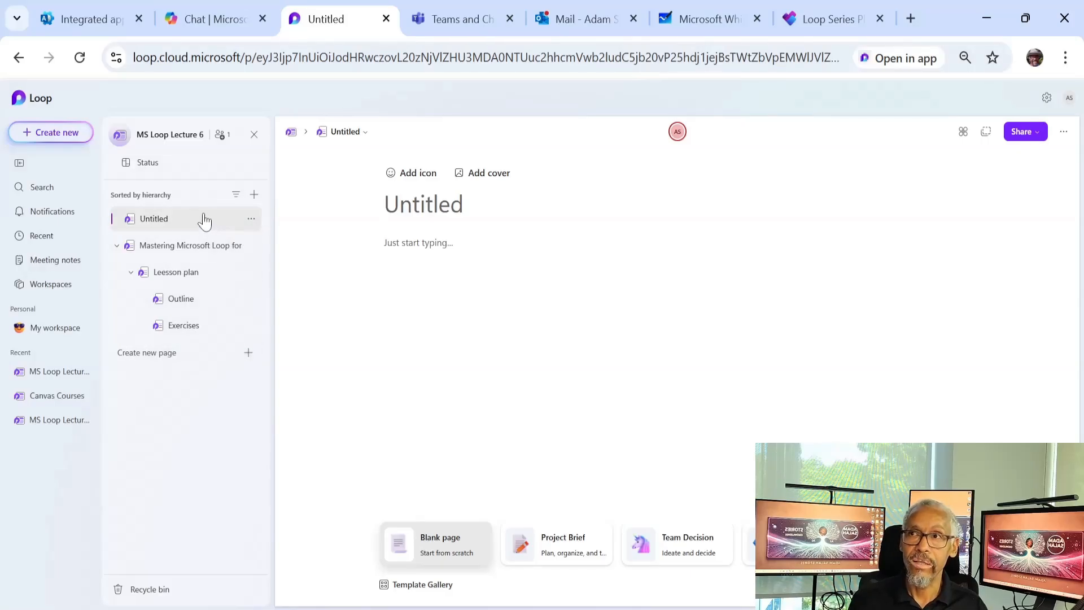
pyautogui.click(251, 218)
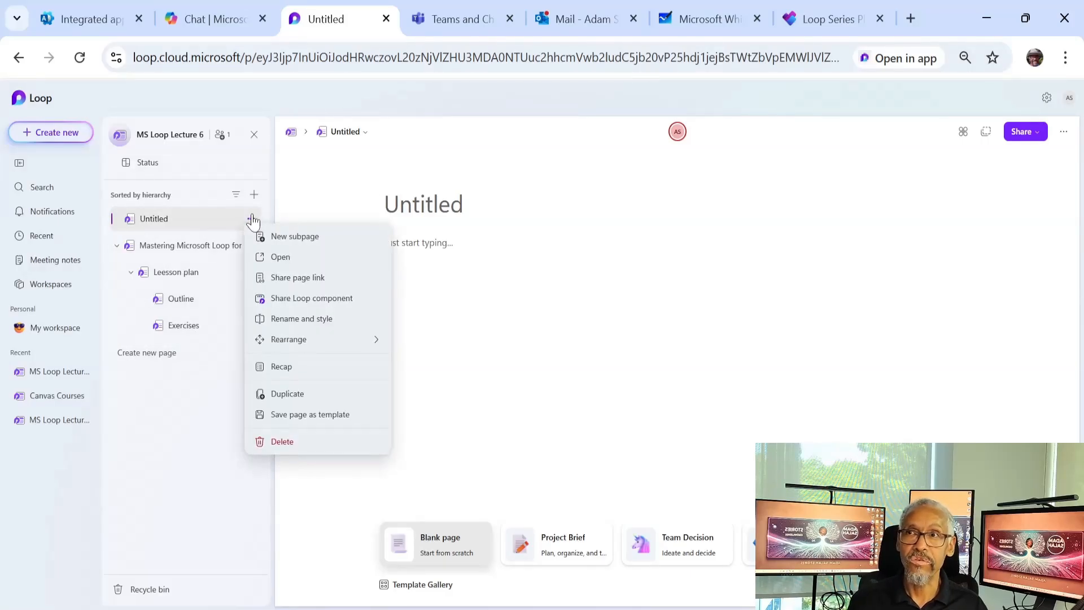
pyautogui.click(282, 239)
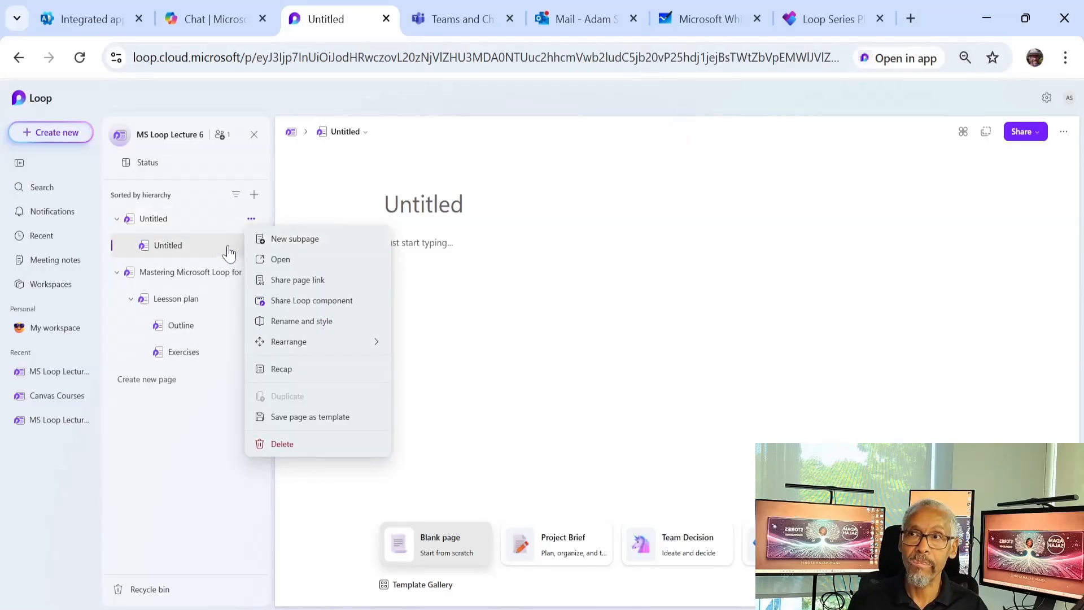
pyautogui.click(251, 249)
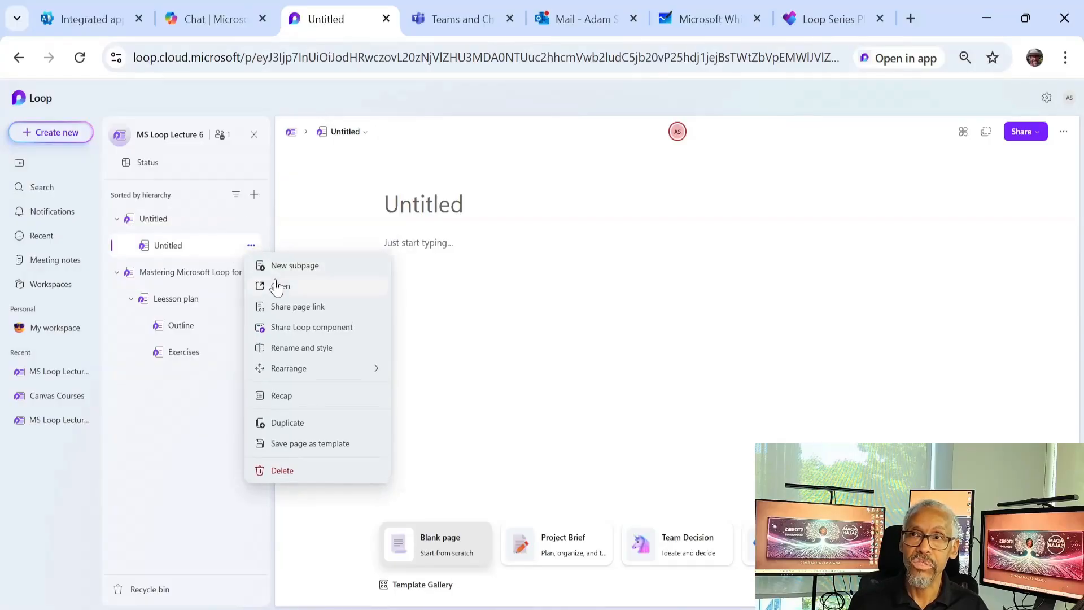
pyautogui.click(281, 267)
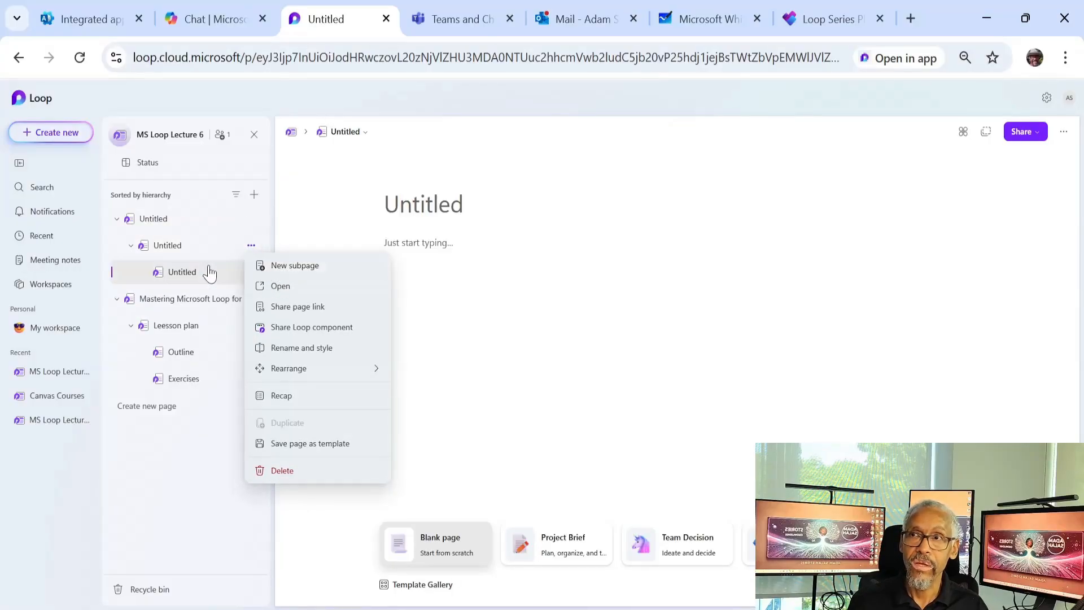
pyautogui.click(250, 273)
pyautogui.click(283, 292)
# - Title the new top-level page "Maxed"
pyautogui.click(169, 219)
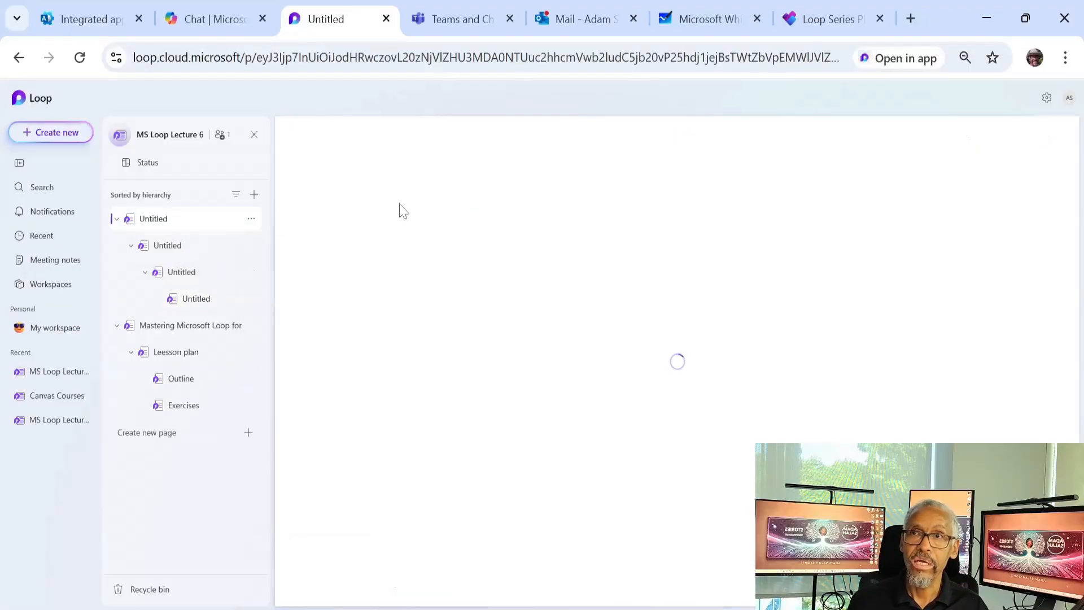
pyautogui.hotkey('ctrl', 'a')
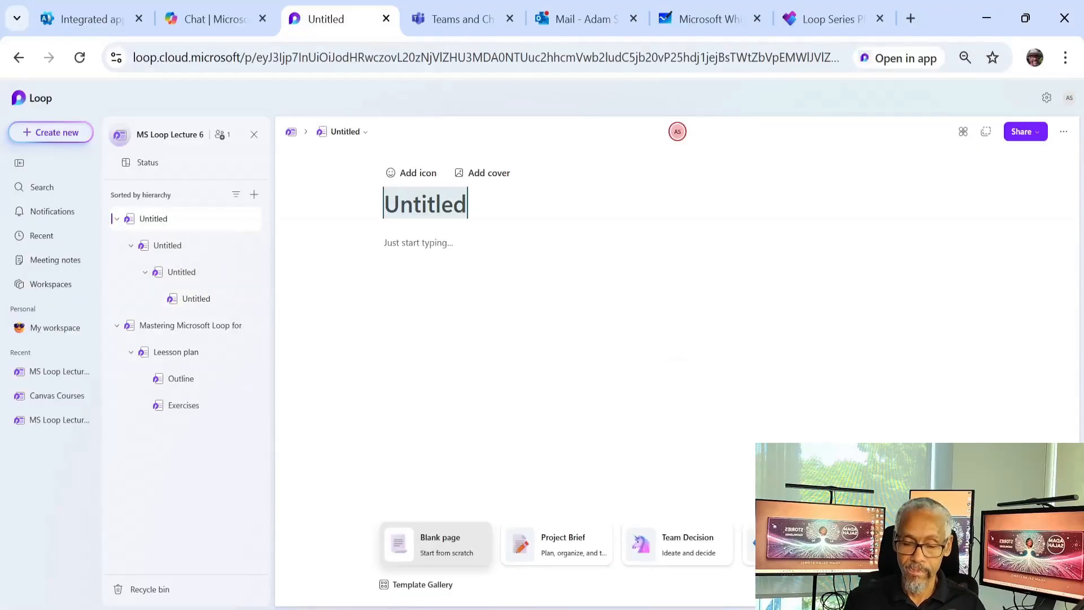
pyautogui.write('Maxed')
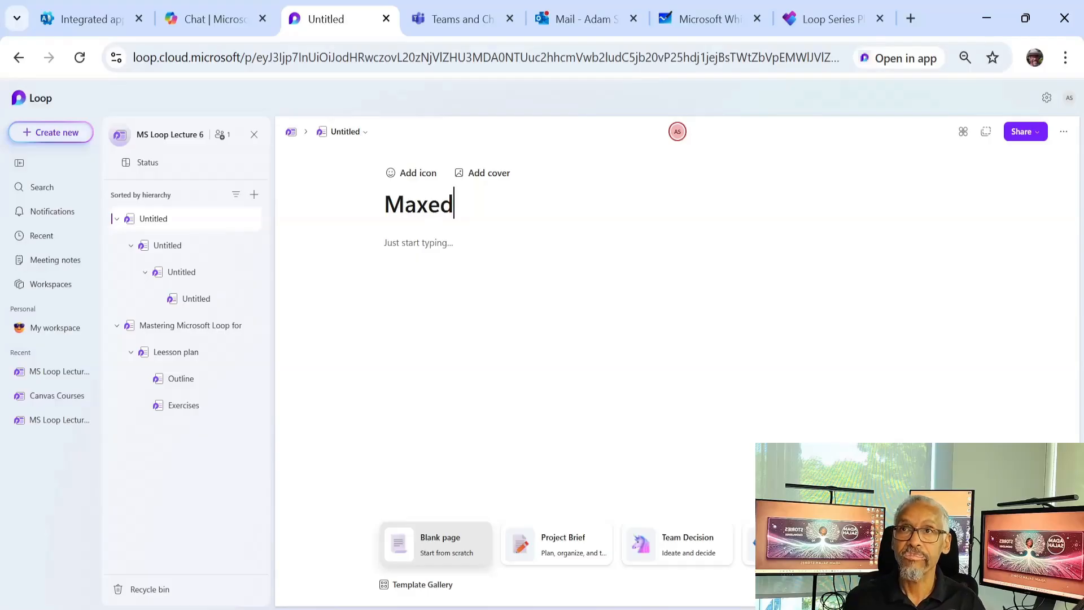
pyautogui.moveTo(162, 220); pyautogui.dragTo(188, 220)
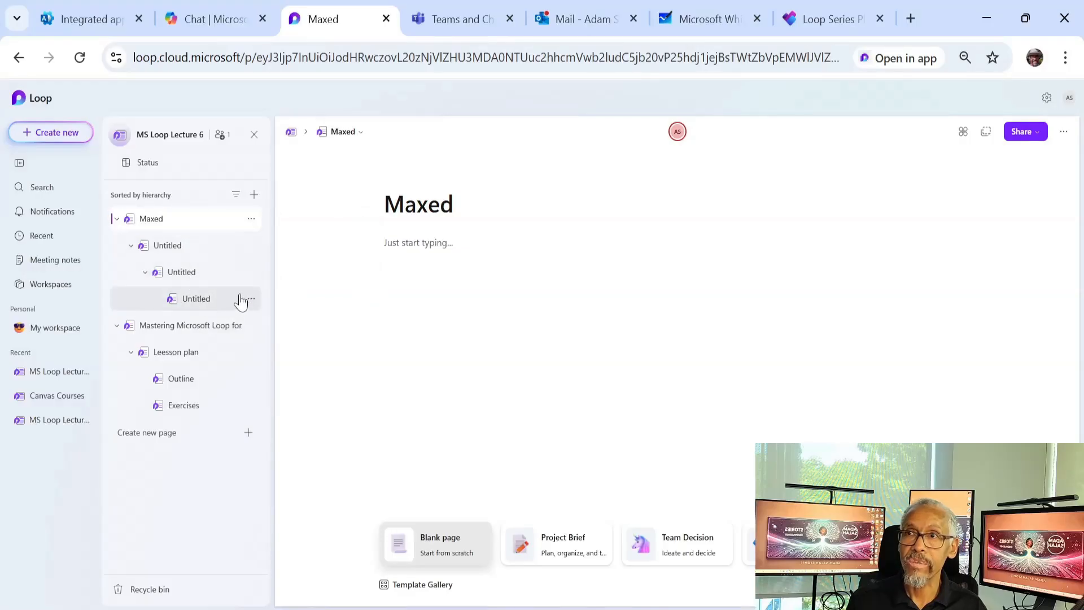
# - Add a fourth-level subpage under the deepest untitled page of the Maxed hierarchy
pyautogui.click(252, 299)
pyautogui.click(275, 319)
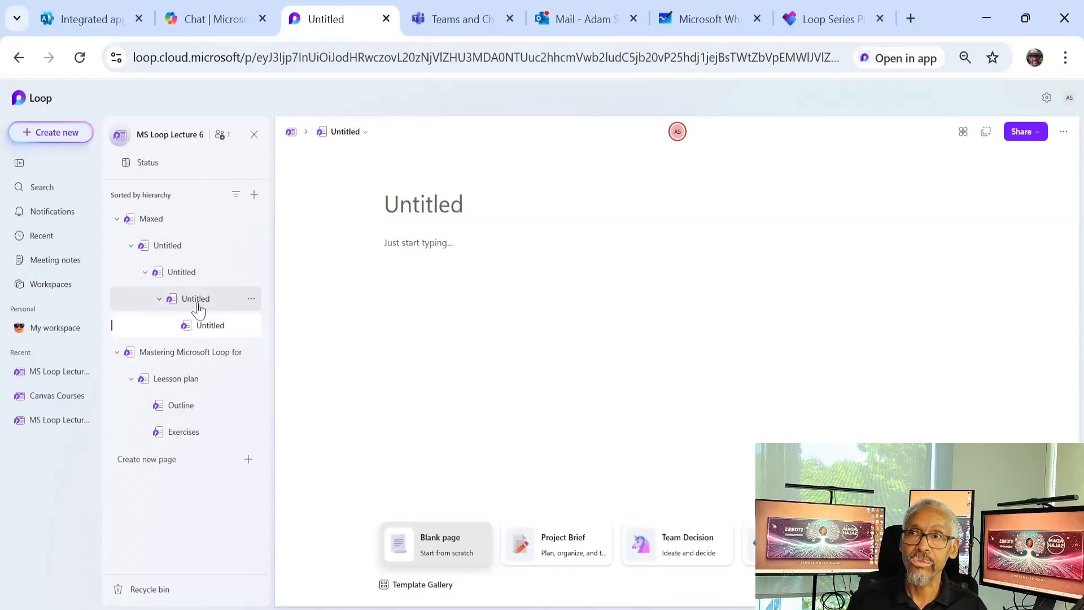
pyautogui.moveTo(148, 218)
pyautogui.mouseDown()
pyautogui.moveTo(172, 362)
pyautogui.moveTo(161, 363)
pyautogui.moveTo(158, 346)
pyautogui.moveTo(157, 360)
pyautogui.moveTo(146, 360)
pyautogui.moveTo(194, 366)
pyautogui.moveTo(145, 218)
pyautogui.mouseUp()
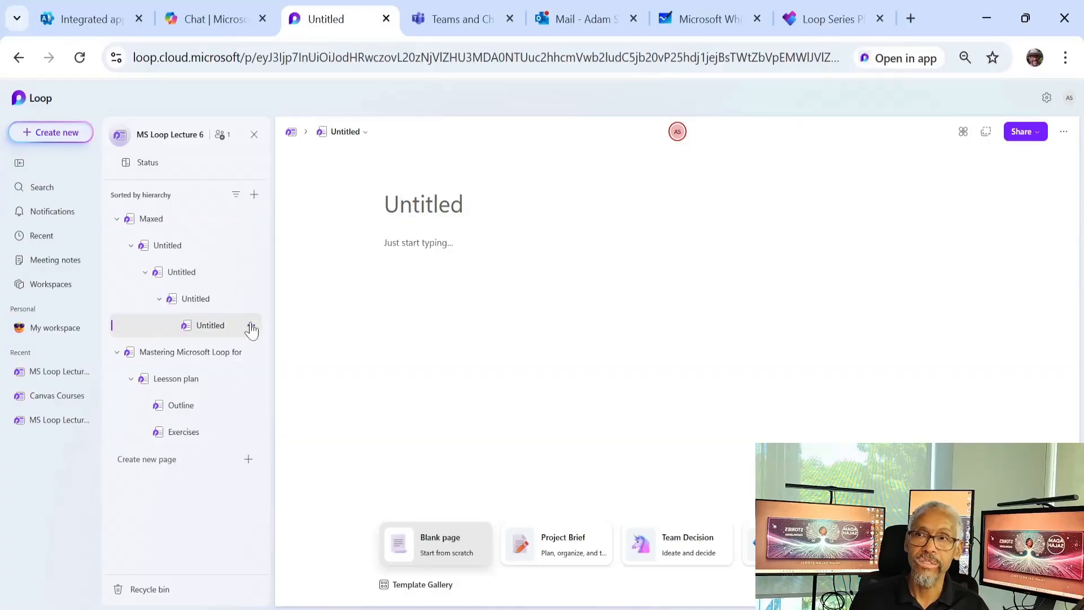
# - Delete the fourth-level untitled subpage from the Maxed hierarchy
pyautogui.click(251, 326)
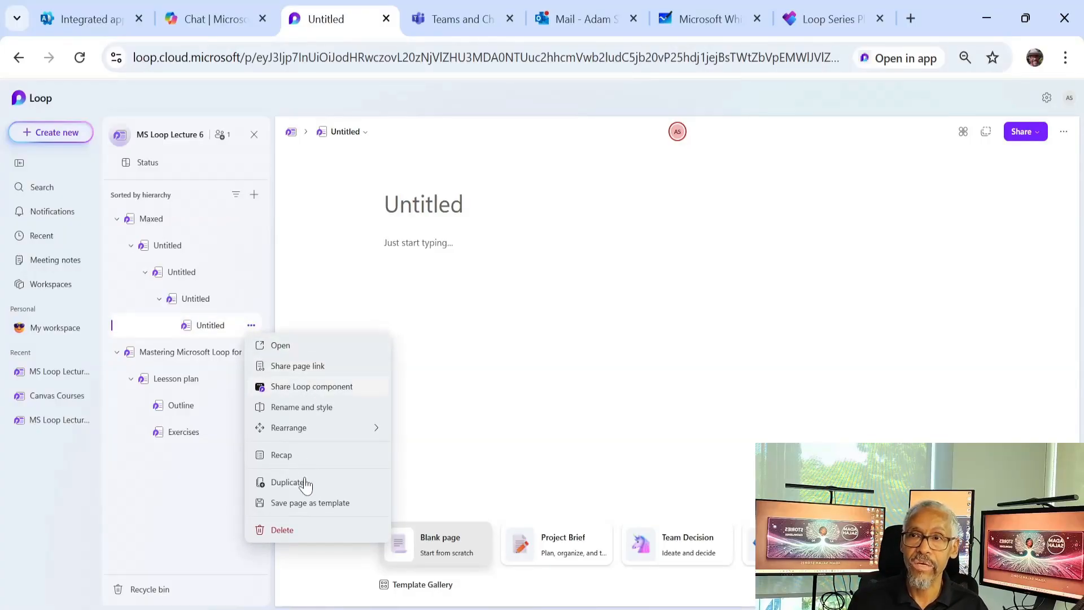
pyautogui.click(299, 530)
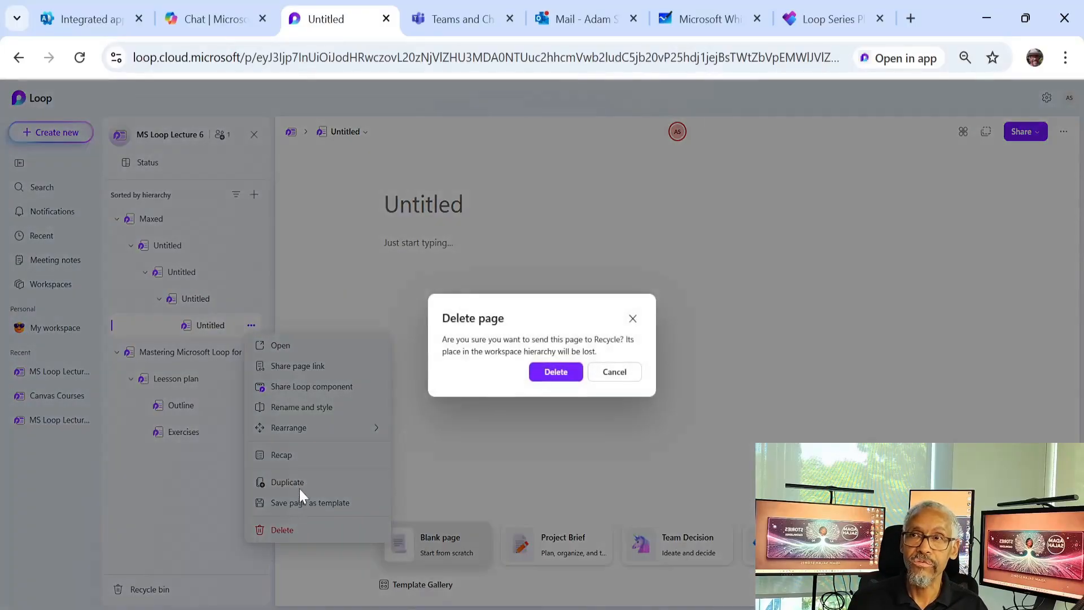
pyautogui.click(538, 372)
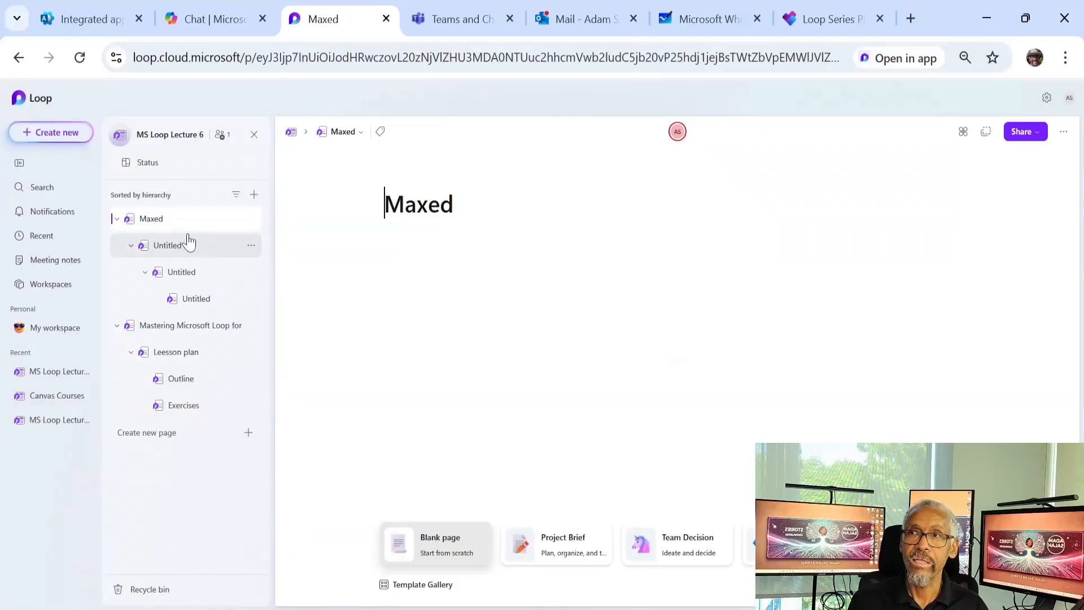
# - Nest the Maxed page with its subpages under "Mastering Microsoft Loop for Project Managers", and delete that Maxed branch
pyautogui.moveTo(185, 225); pyautogui.dragTo(194, 338)
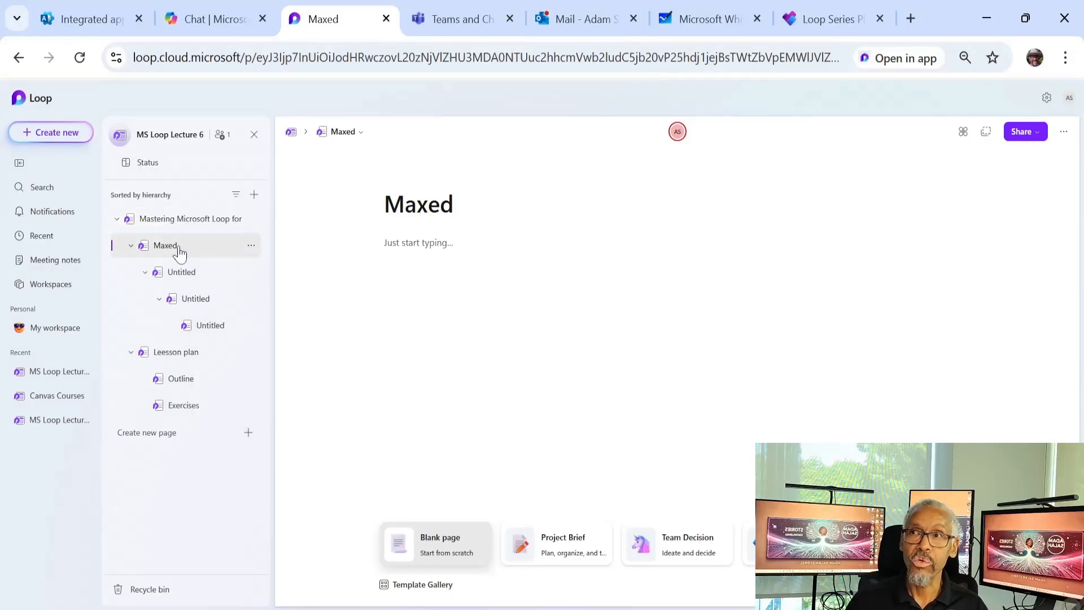
pyautogui.click(129, 247)
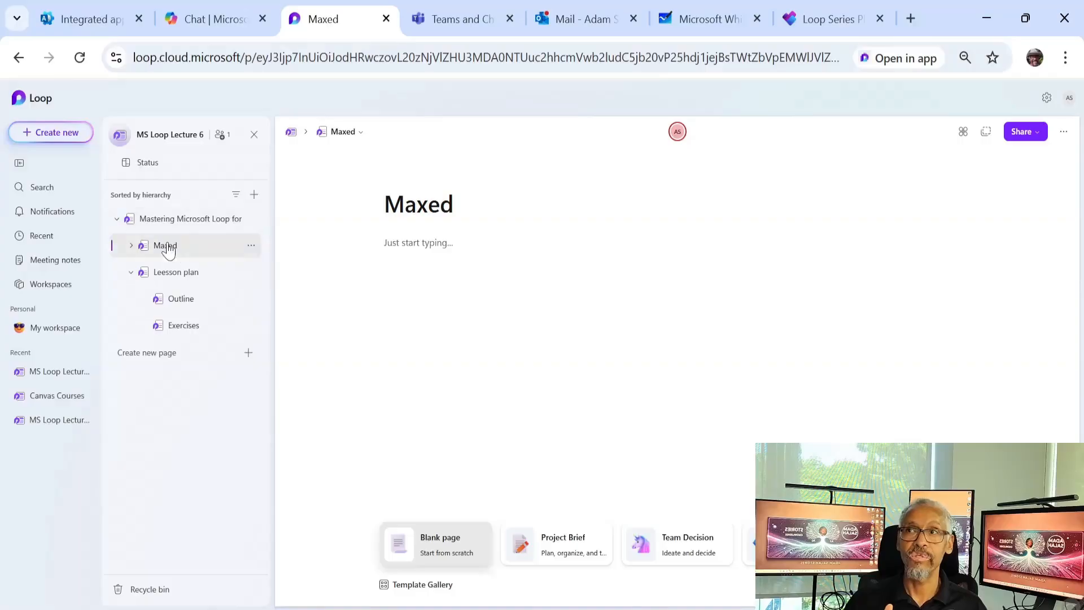
pyautogui.click(251, 246)
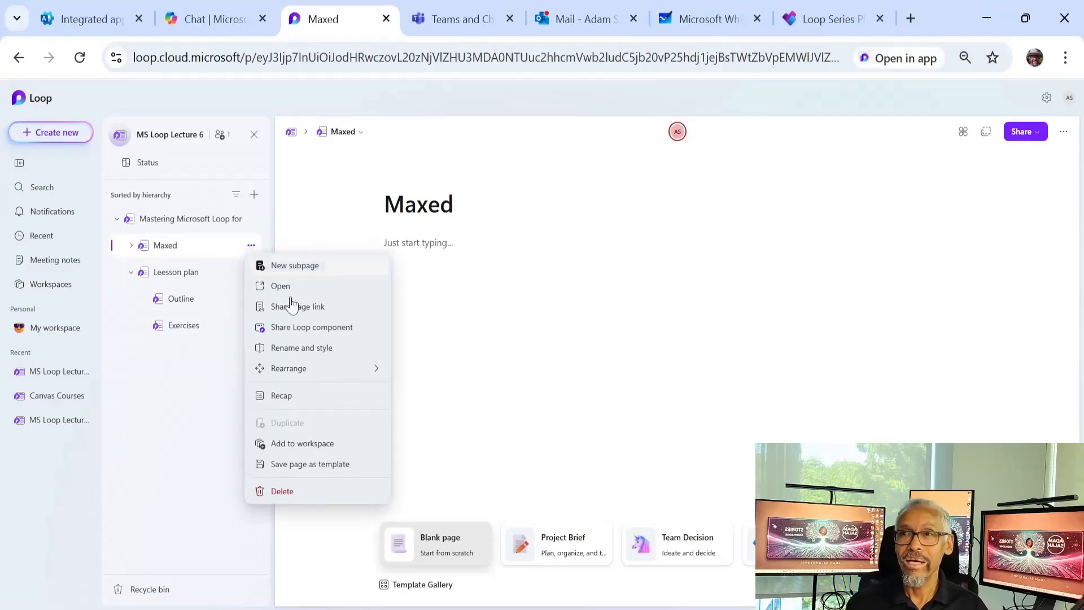
pyautogui.click(314, 502)
pyautogui.click(567, 372)
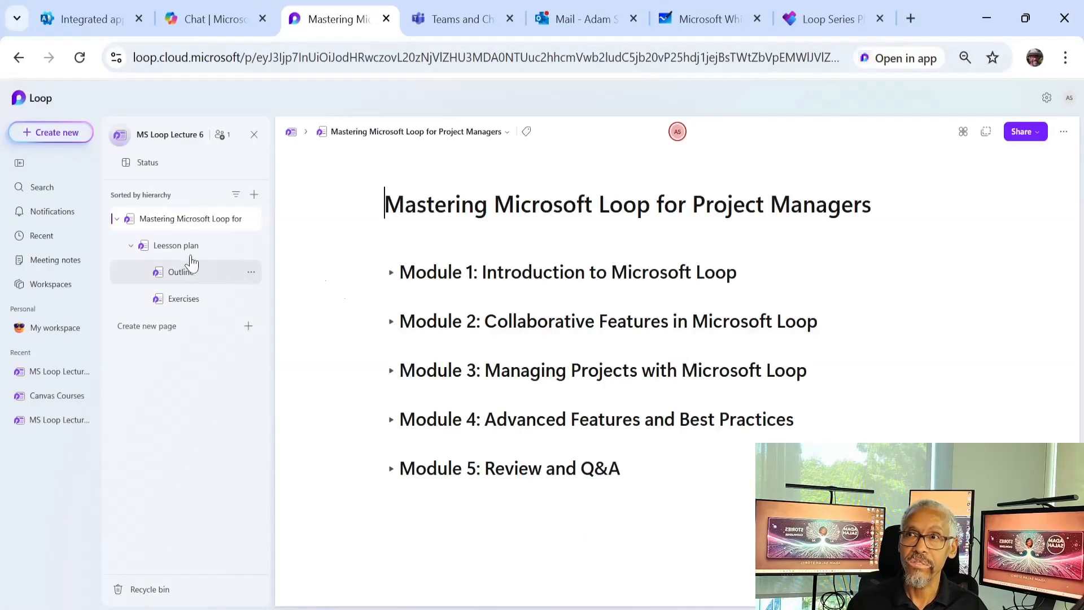
# - Open the Exercises page, expand Module 1 and review its "1: Introduction to Microsoft Loop" section, collapsing that section when done
pyautogui.click(197, 300)
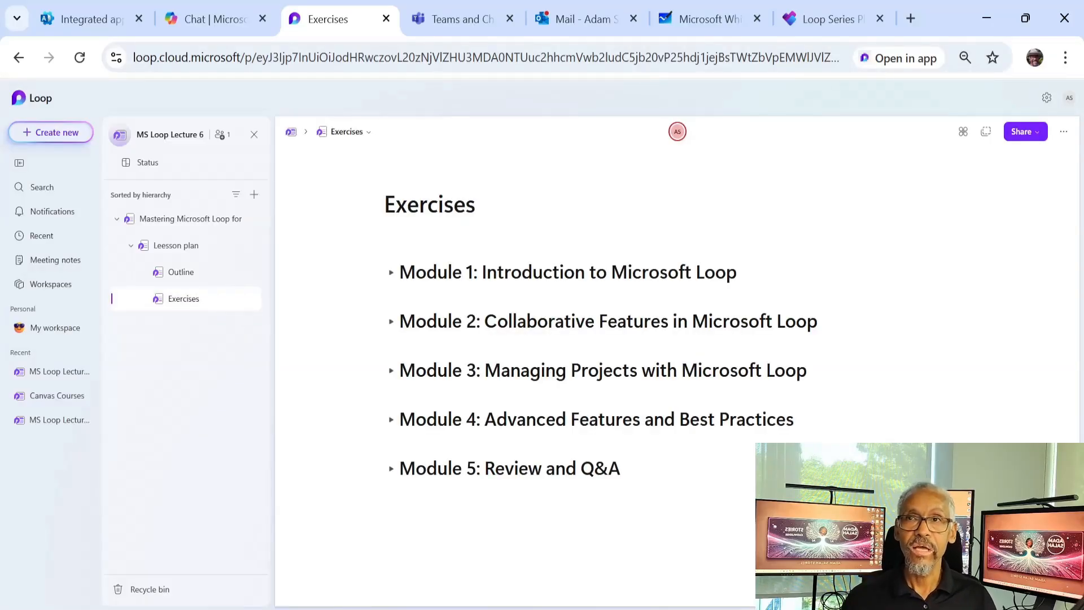
pyautogui.click(393, 275)
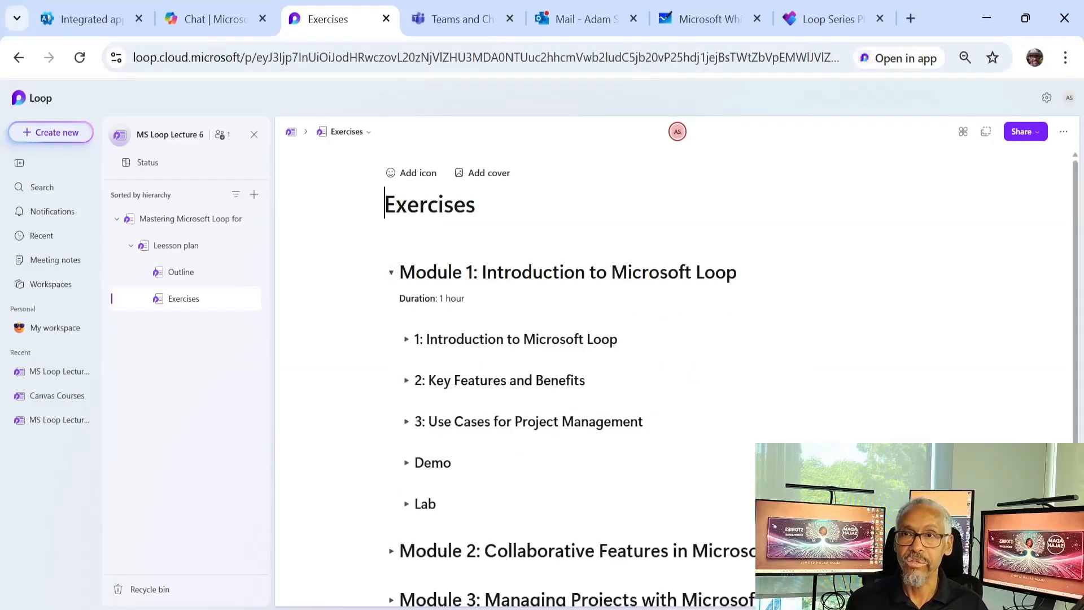
pyautogui.scroll(-2, 675, 379)
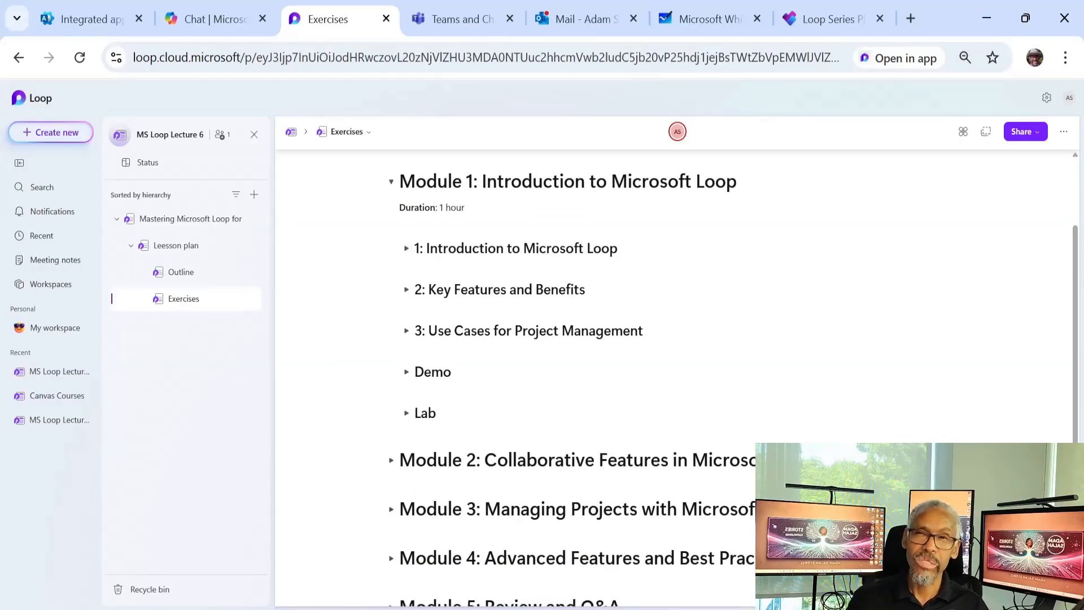
pyautogui.click(407, 249)
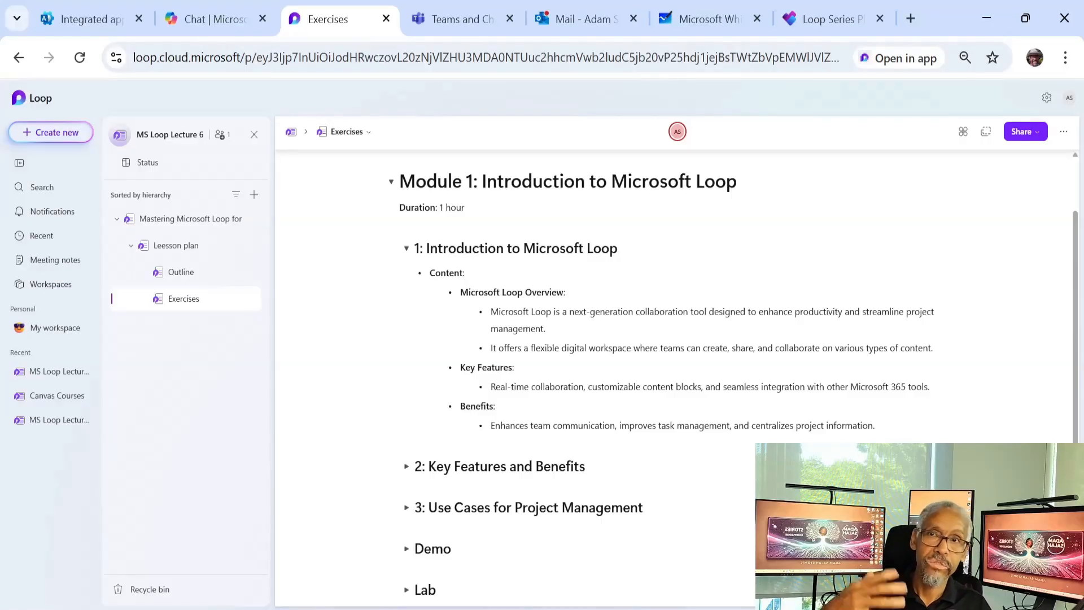
pyautogui.scroll(-2, 487, 367)
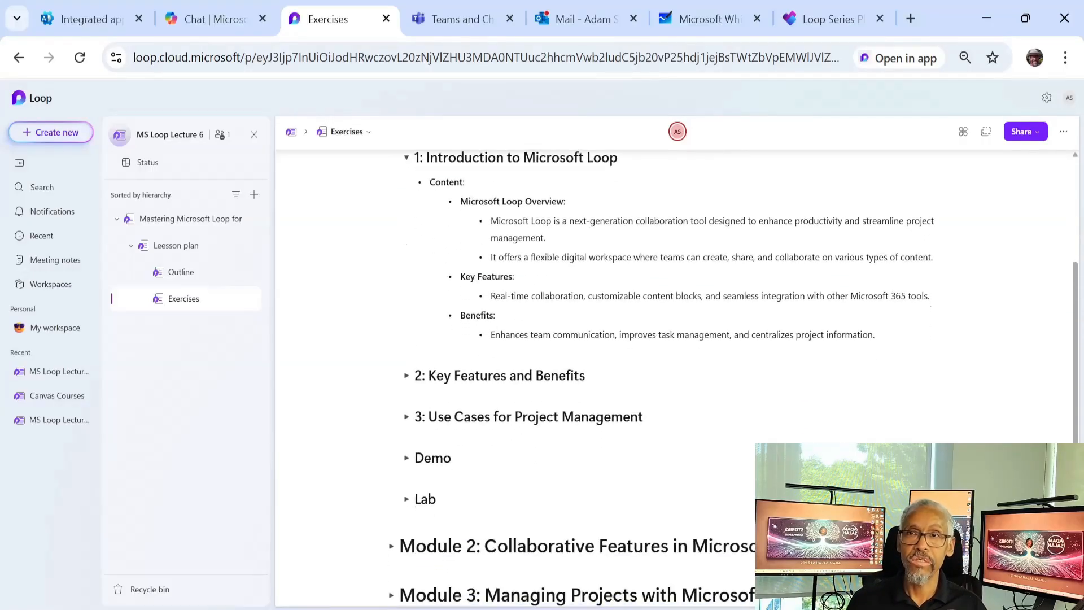
pyautogui.scroll(4, 678, 367)
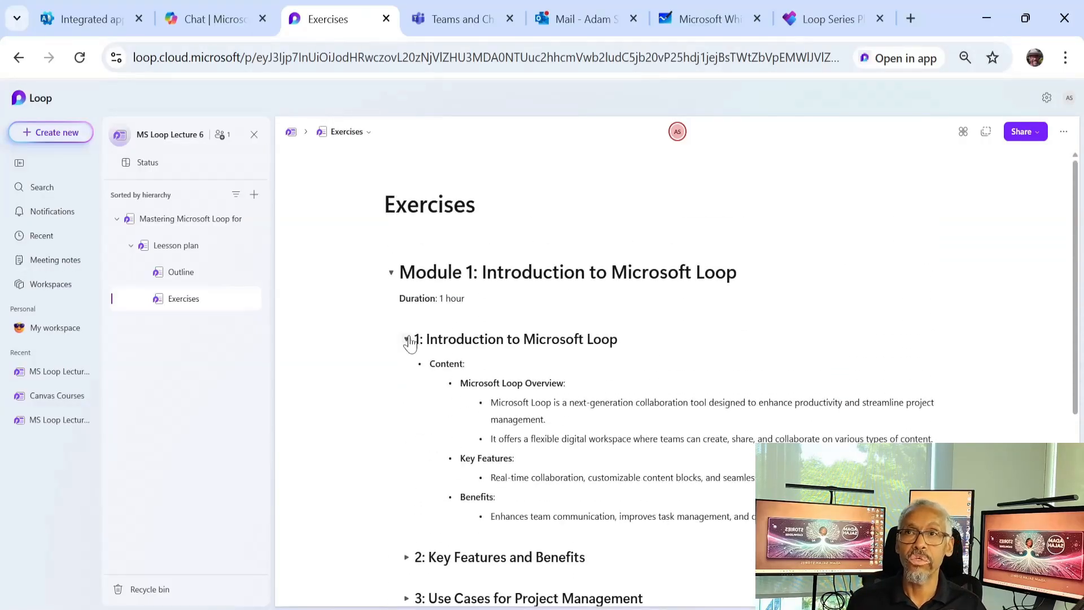
pyautogui.click(406, 341)
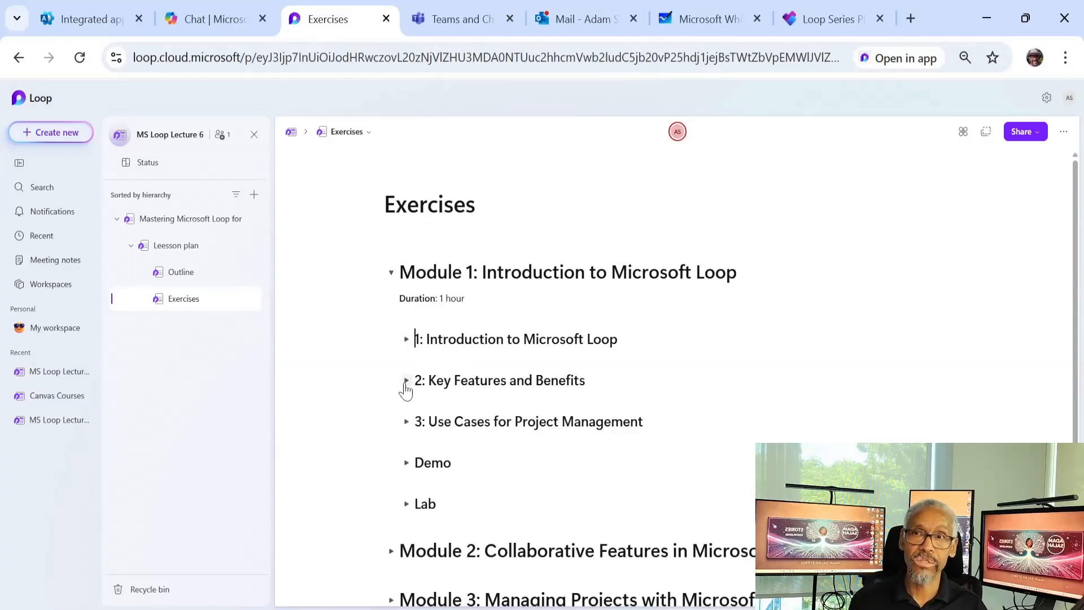
# - Review the "2: Key Features and Benefits" and Demo sections of Module 1, collapsing each when done
pyautogui.click(406, 382)
pyautogui.scroll(-4, 405, 373)
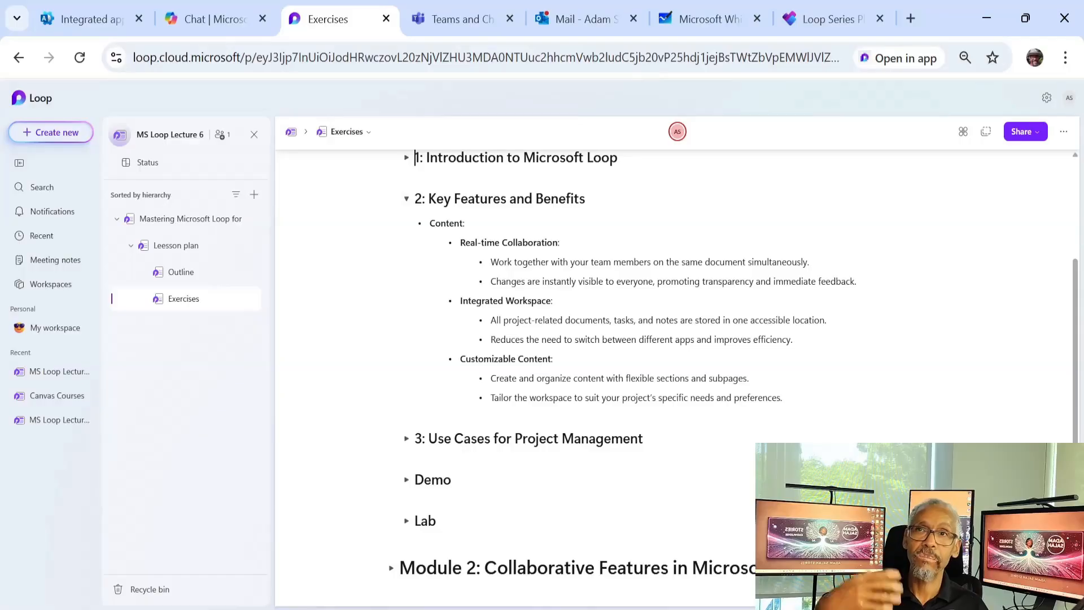
pyautogui.click(407, 201)
pyautogui.click(406, 315)
pyautogui.scroll(-2, 414, 322)
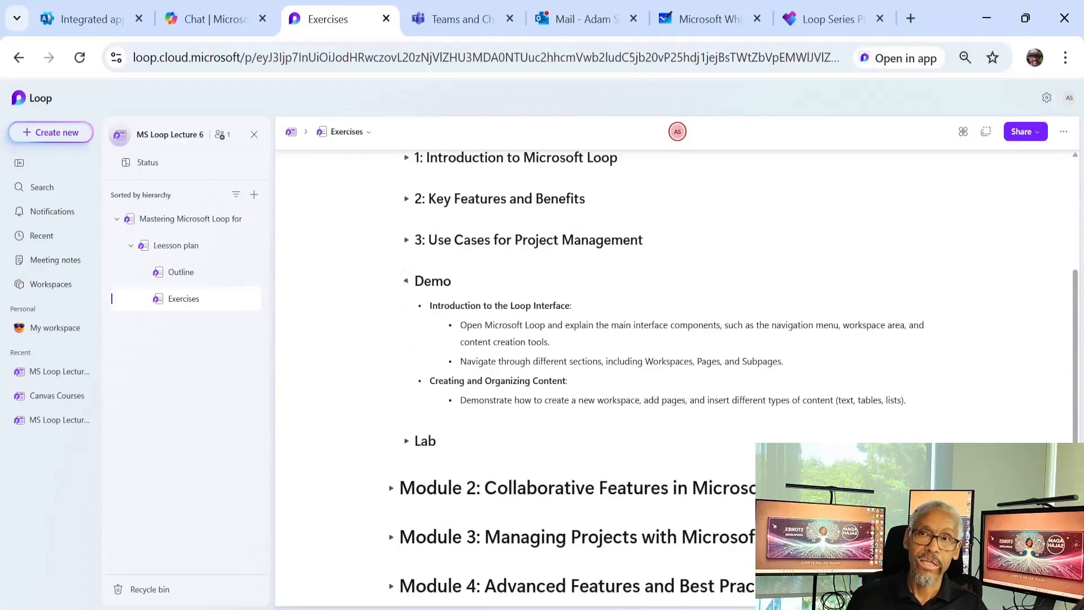
pyautogui.click(405, 196)
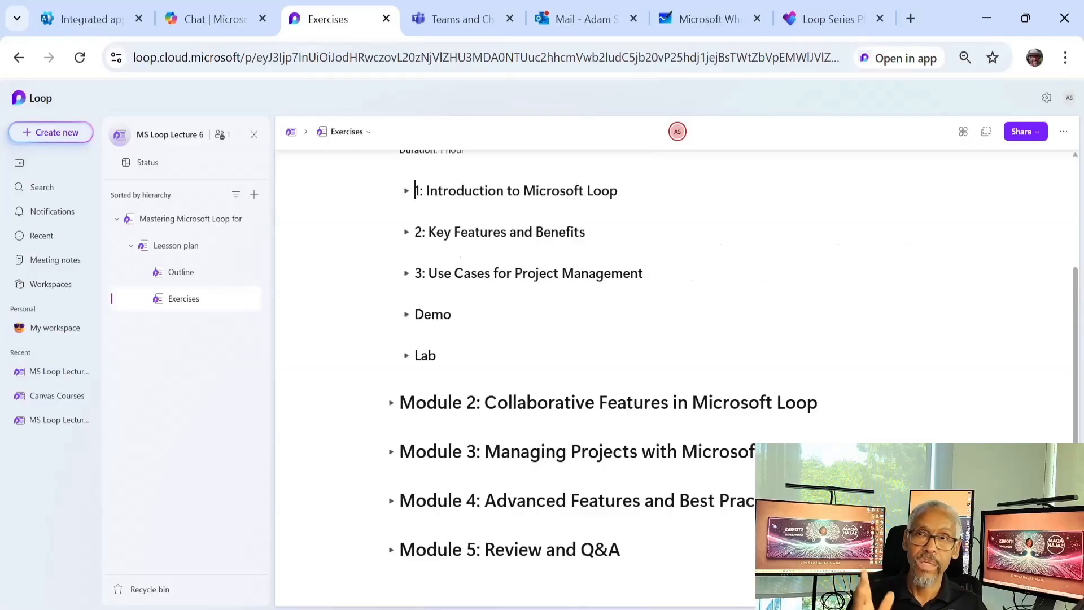
# - Expand the Lab section of Module 1, review its step-by-step recipe and collapse it
pyautogui.click(406, 355)
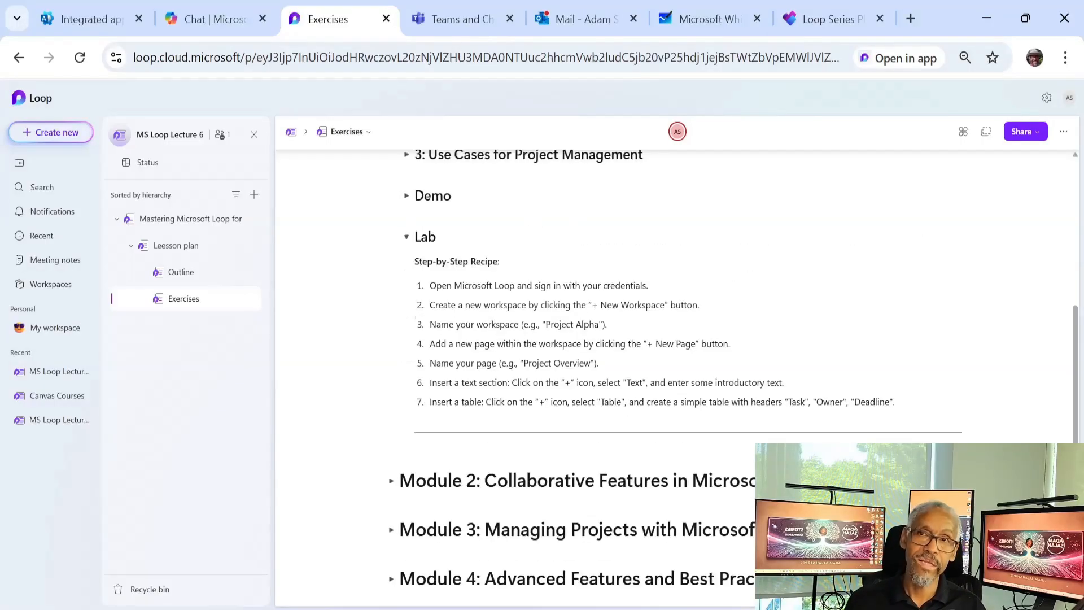
pyautogui.scroll(-1, 407, 355)
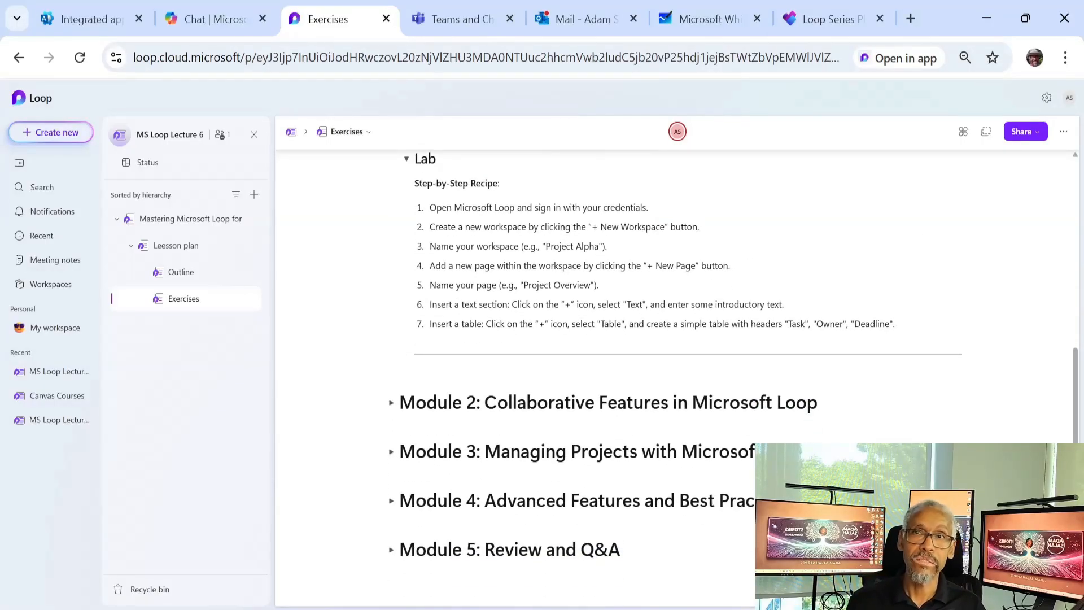
pyautogui.scroll(2, 674, 367)
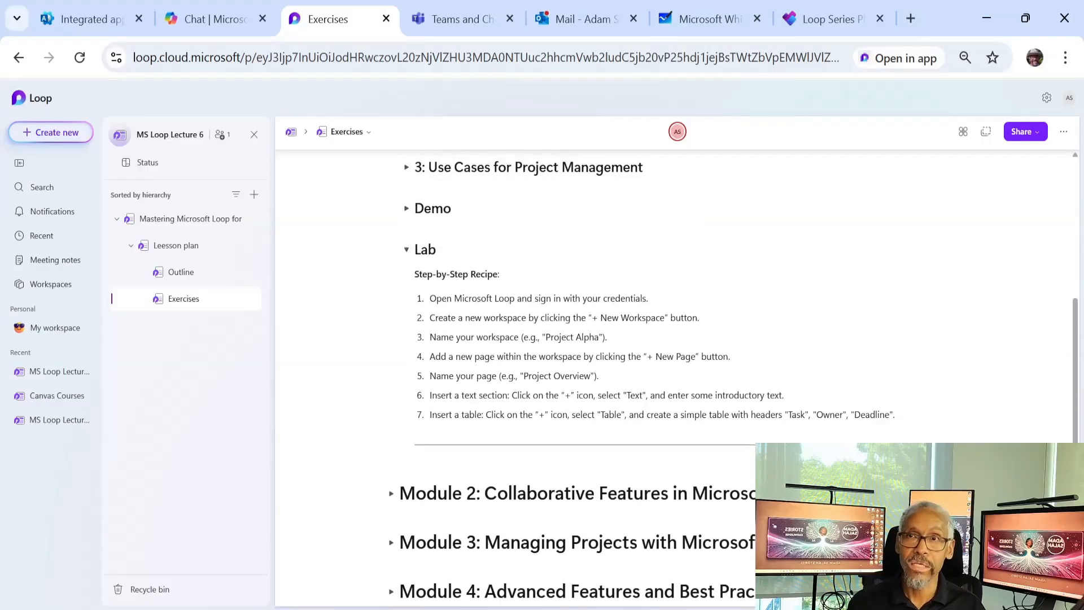
pyautogui.click(406, 249)
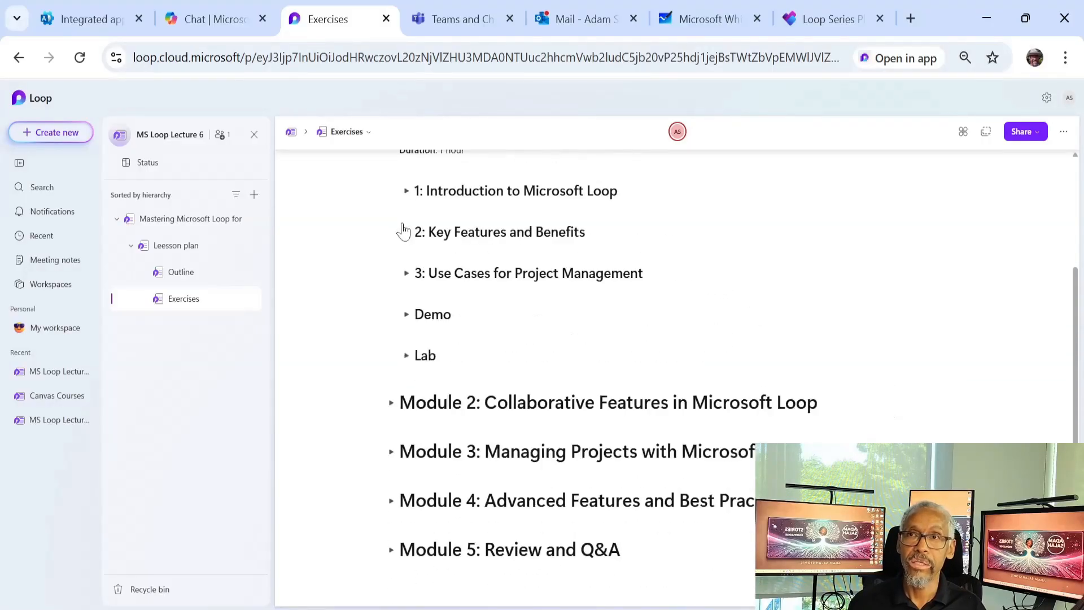
# - Collapse Module 1, expand it again with its nested sections and examine their full content on the Exercises page
pyautogui.scroll(3, 411, 230)
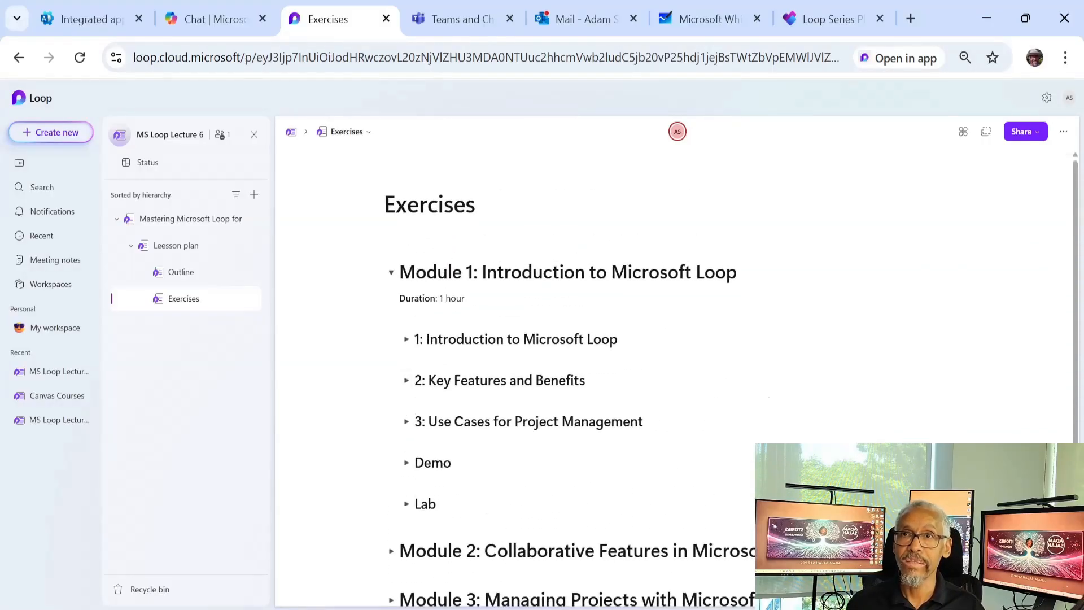
pyautogui.click(392, 273)
pyautogui.click(391, 272)
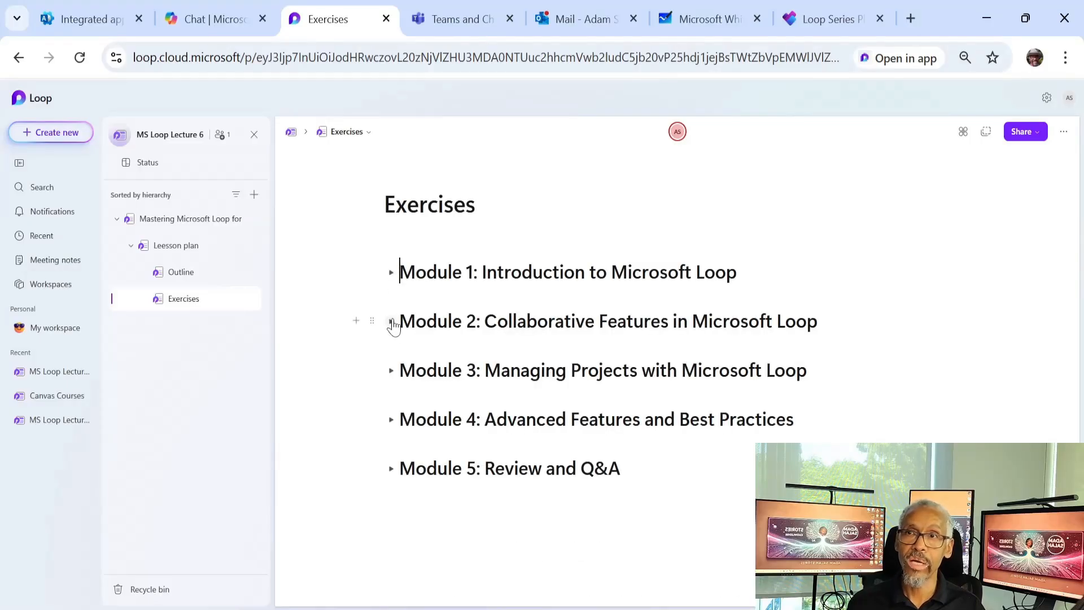
pyautogui.scroll(-1, 408, 352)
pyautogui.scroll(-3, 677, 377)
pyautogui.scroll(3, 677, 378)
pyautogui.scroll(-3, 677, 378)
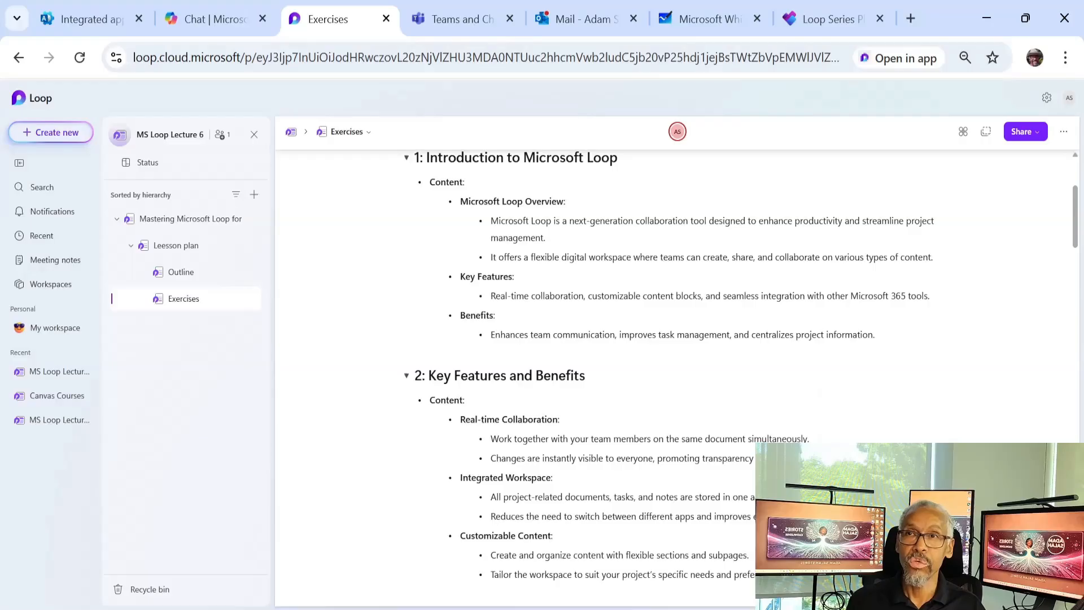
# - Collapse Modules 1 and 2 on the Exercises page and expand Module 1 again with its nested sections
pyautogui.scroll(3, 677, 377)
pyautogui.click(391, 273)
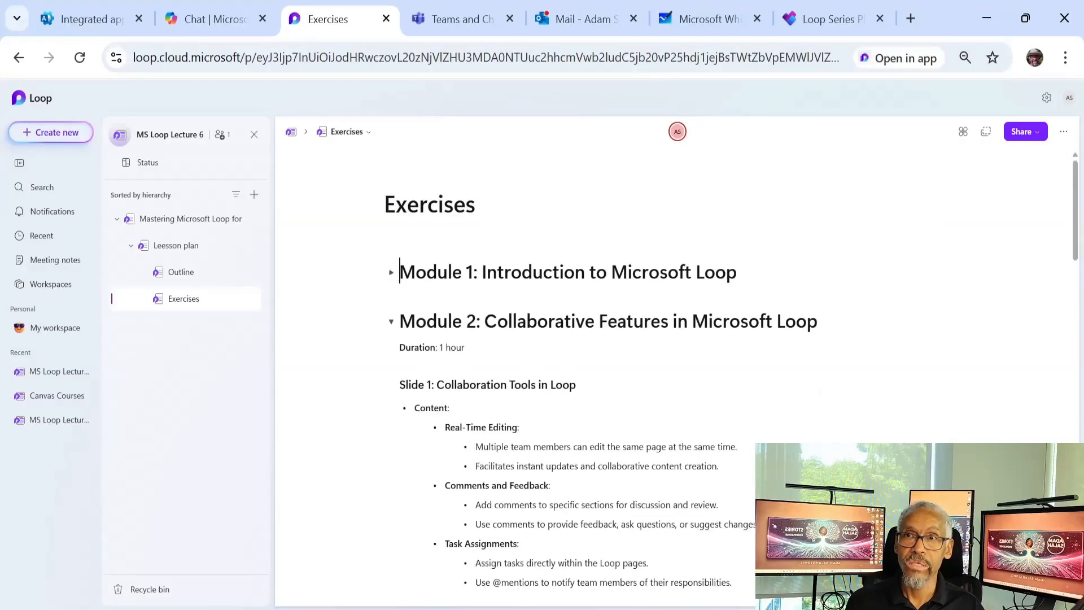
pyautogui.click(391, 322)
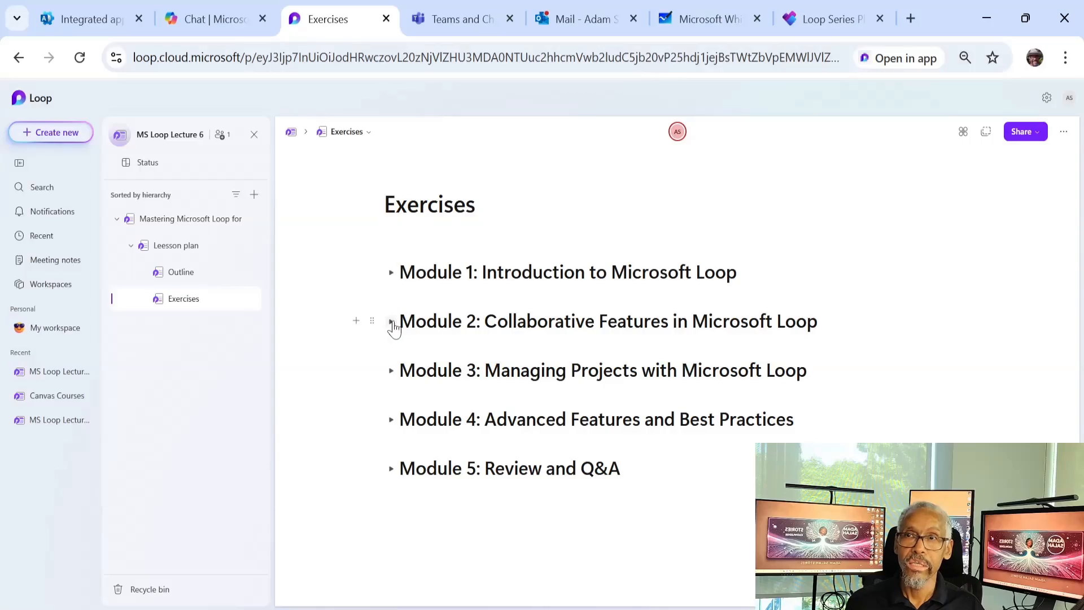
pyautogui.click(391, 273)
pyautogui.scroll(-2, 676, 378)
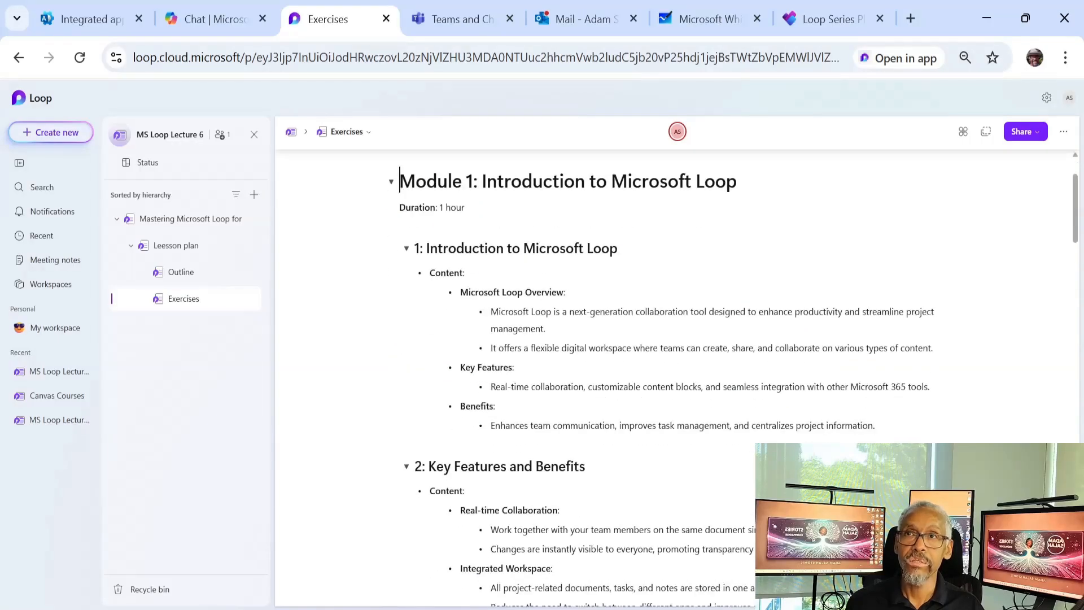
pyautogui.click(391, 181)
pyautogui.click(391, 181)
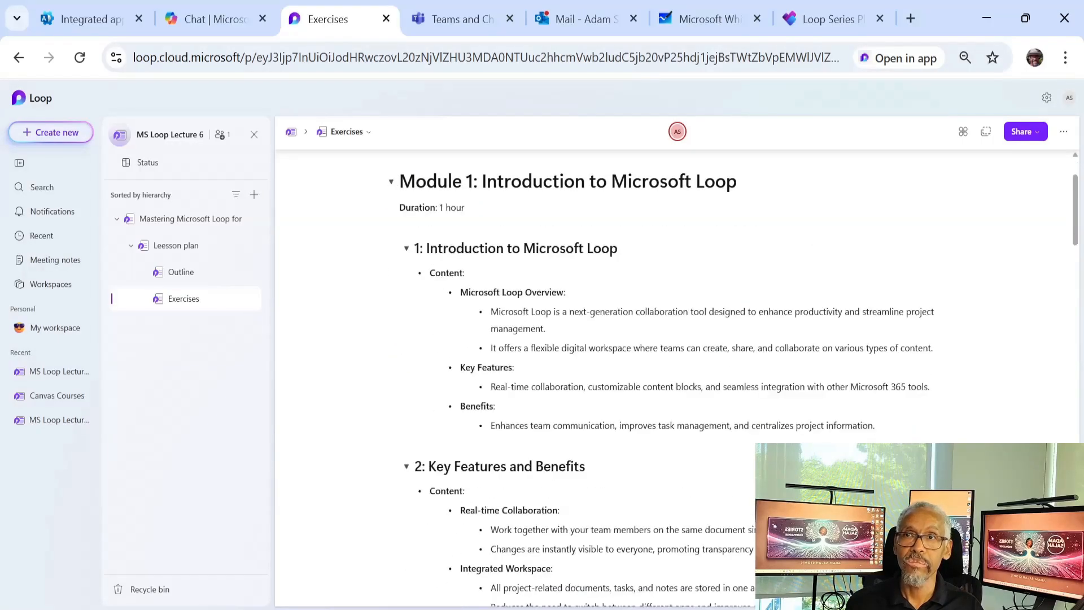
# - Expand Module 2 and review its slides, Mermaid diagram, demo script and lab instructions
pyautogui.click(391, 181)
pyautogui.scroll(-3, 565, 367)
pyautogui.scroll(2, 565, 367)
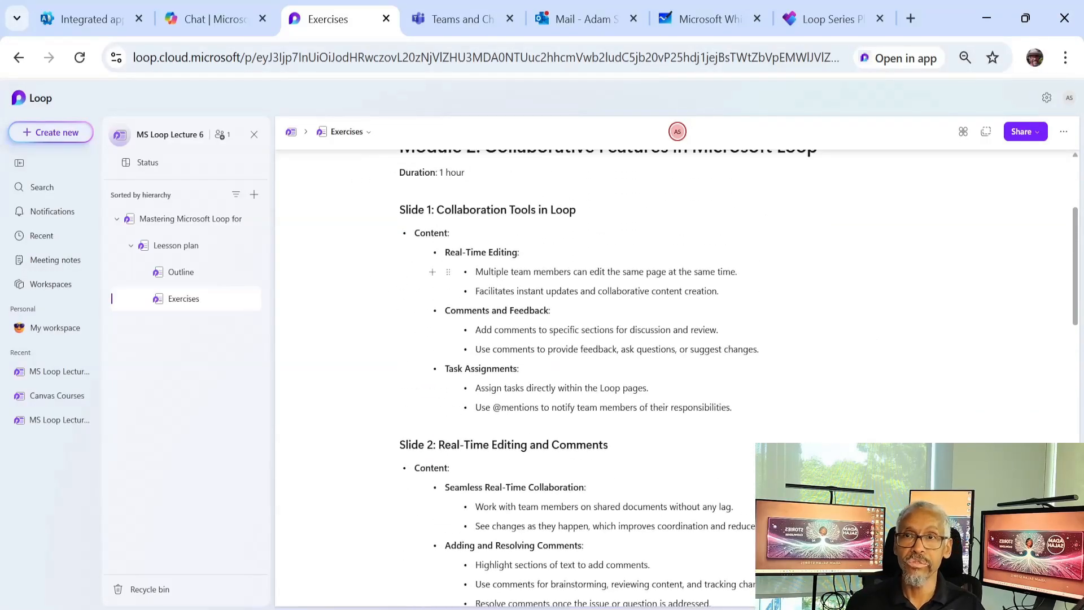
pyautogui.scroll(-5, 487, 349)
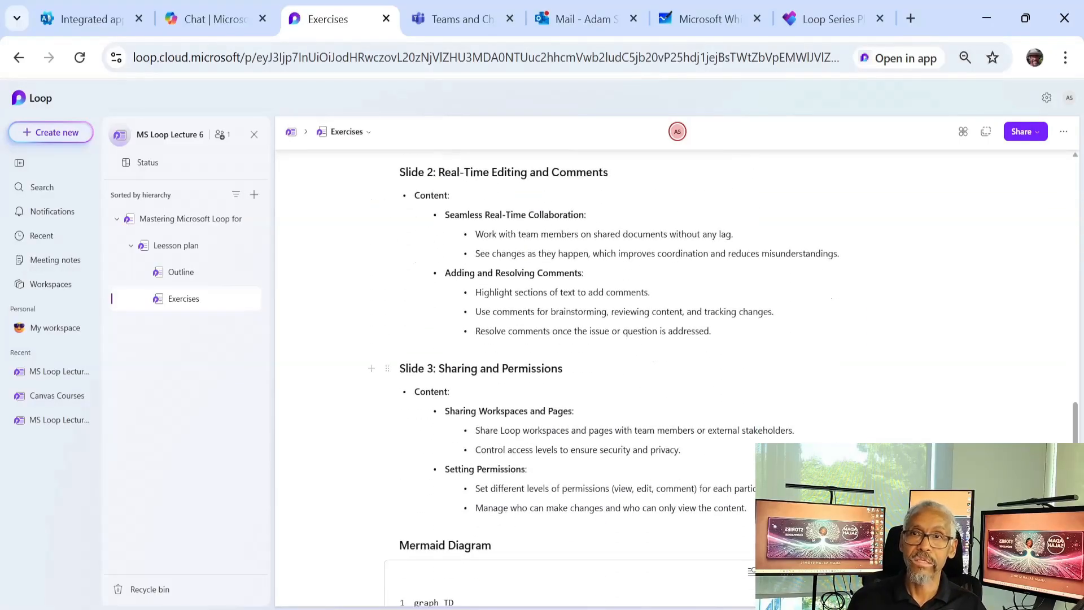
pyautogui.scroll(-2, 487, 348)
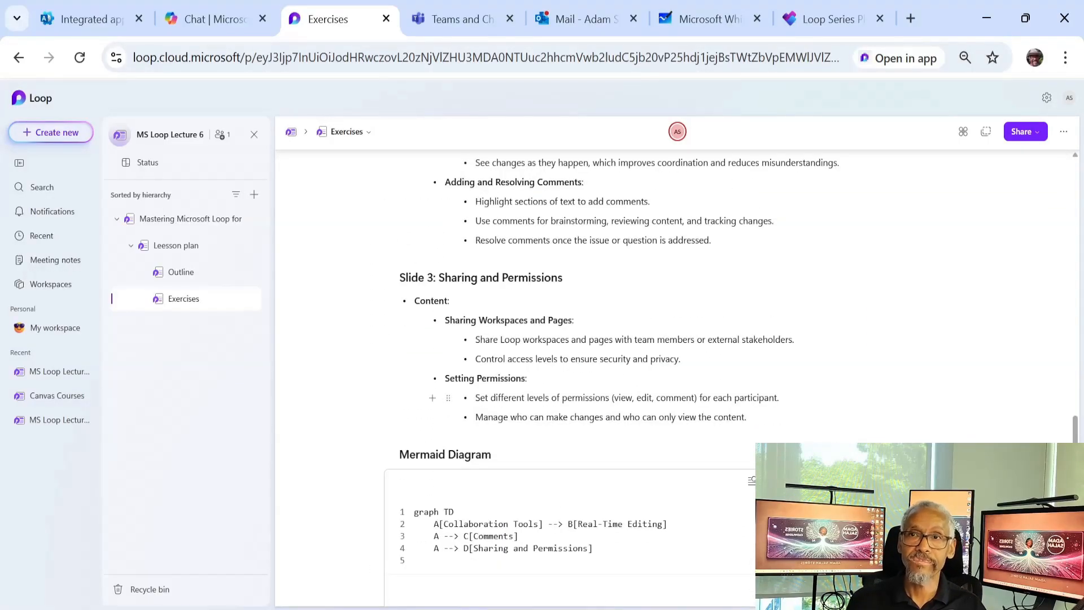
pyautogui.scroll(-2, 508, 387)
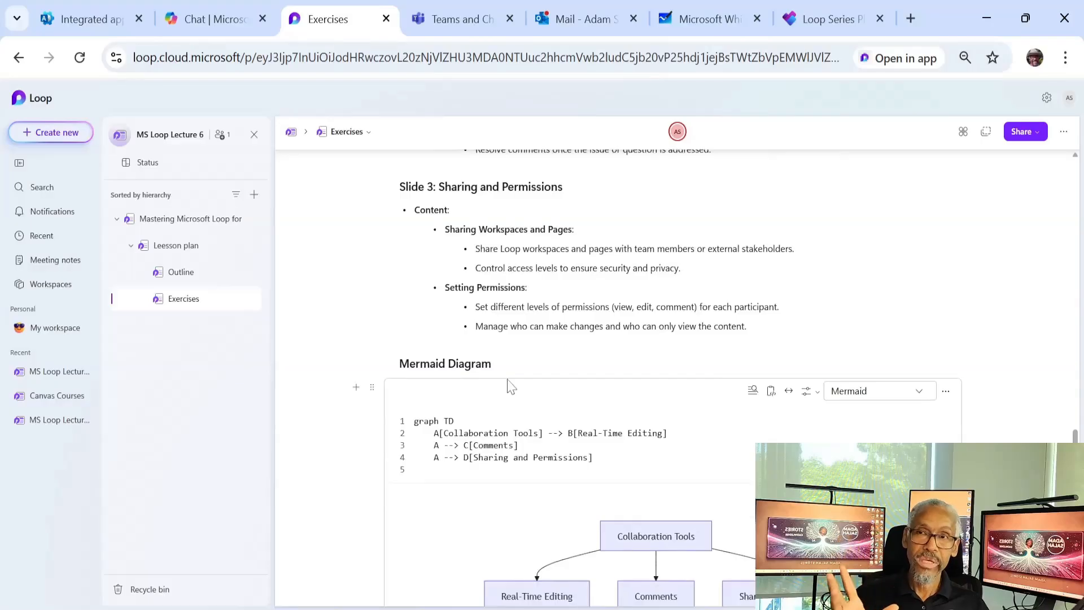
pyautogui.scroll(-2, 509, 387)
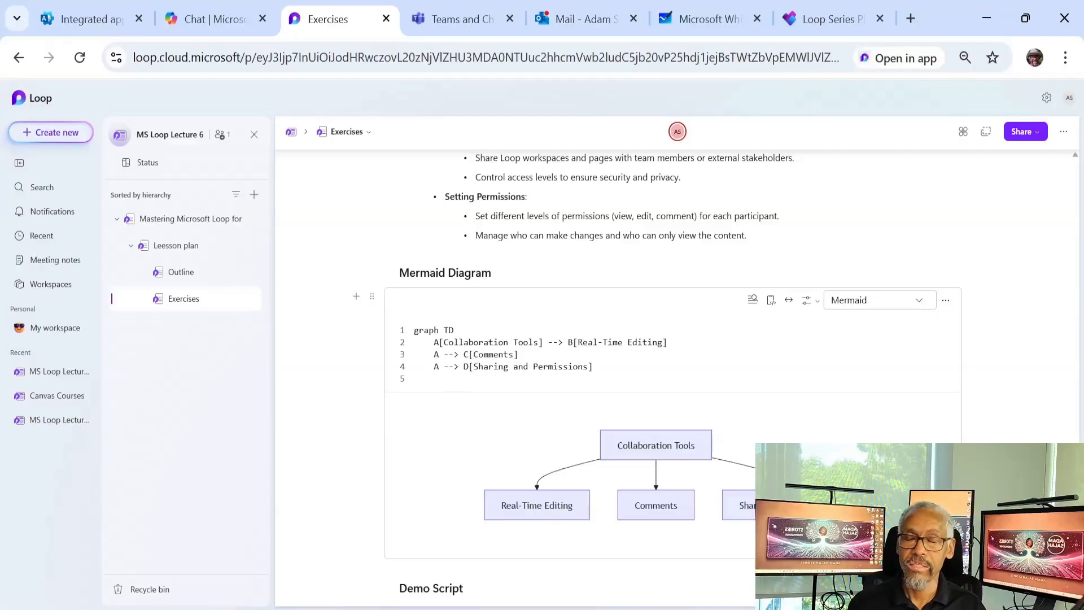
pyautogui.scroll(-2, 564, 334)
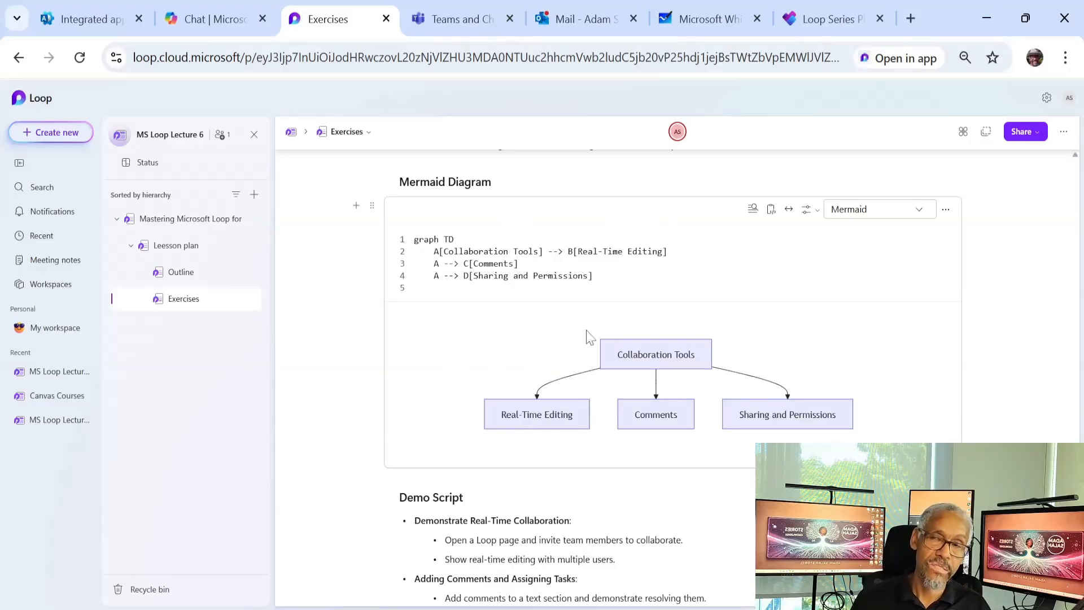
pyautogui.scroll(-3, 525, 370)
pyautogui.scroll(-4, 621, 373)
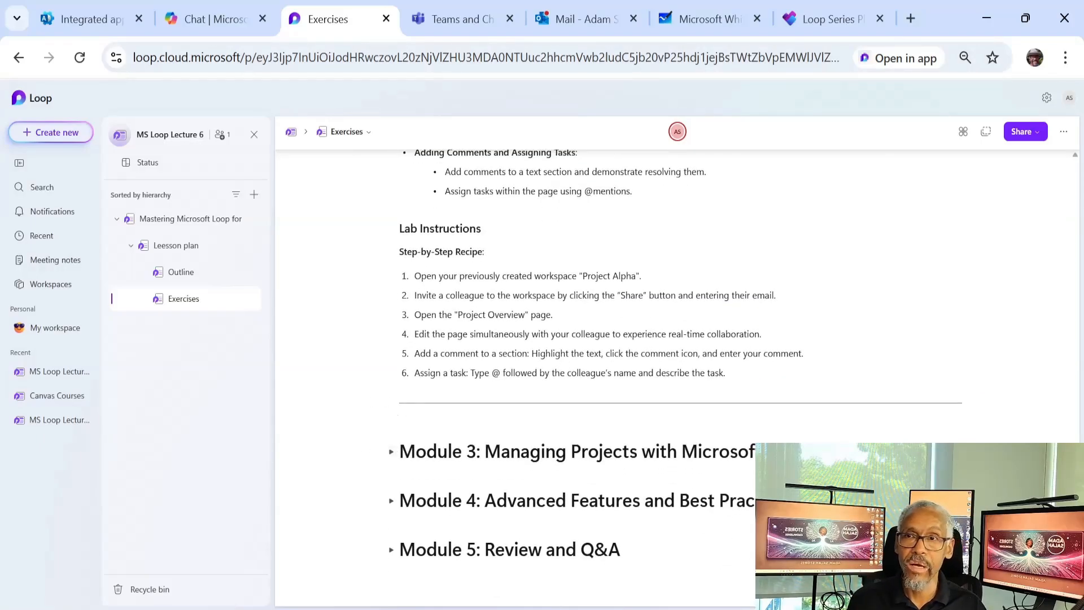
# - Expand Module 3 and examine its Kanban and Microsoft 365 integration slides and its Mermaid diagram
pyautogui.click(391, 451)
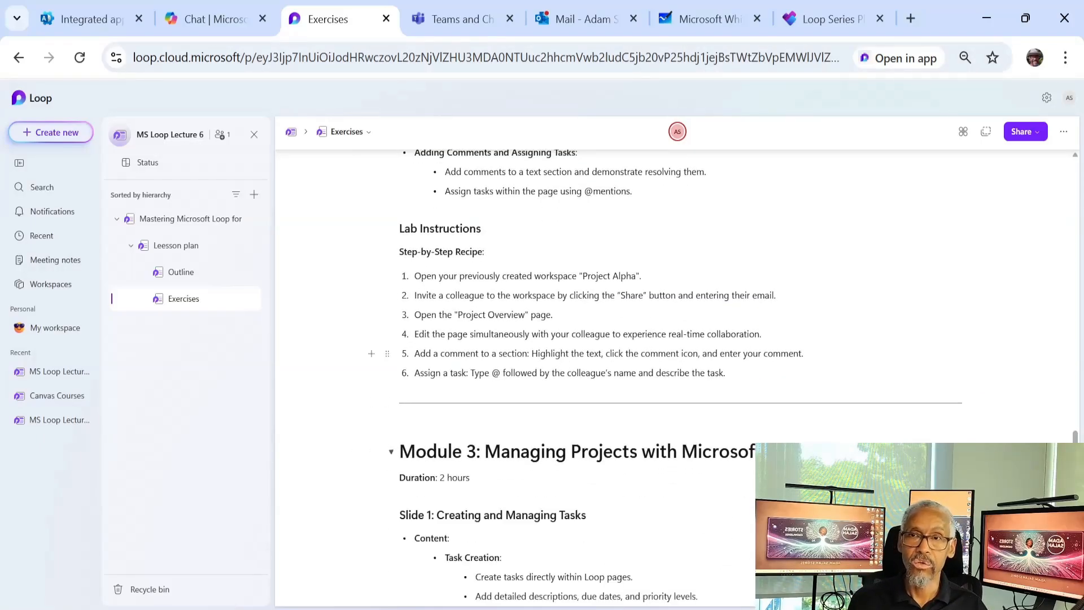
pyautogui.scroll(-12, 621, 373)
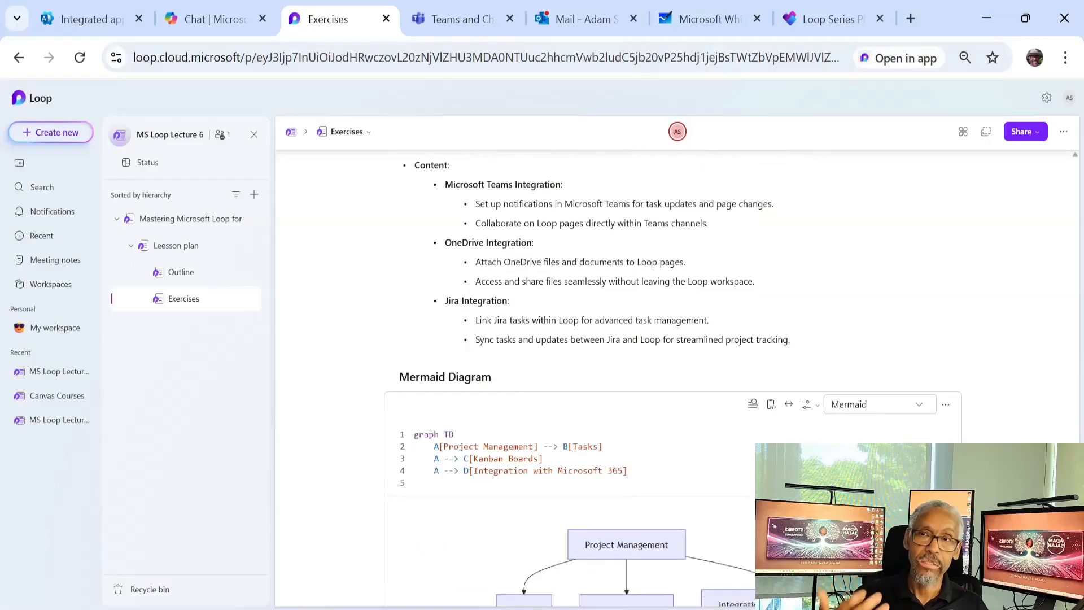
pyautogui.scroll(-4, 504, 367)
pyautogui.scroll(4, 503, 367)
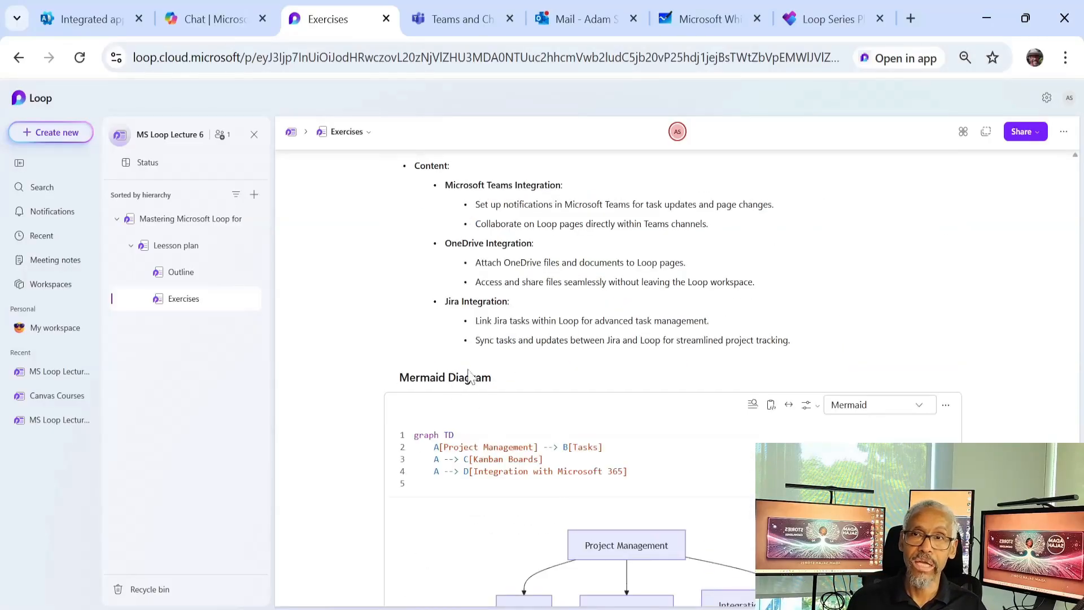
pyautogui.scroll(3, 565, 373)
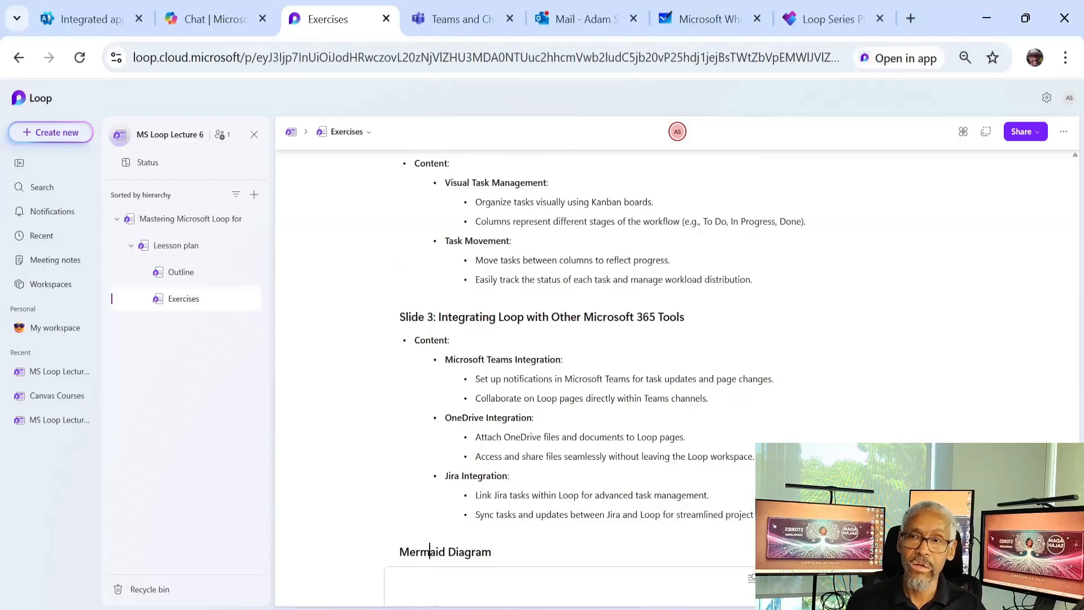
# - Add a blank line above Module 3's Mermaid Diagram heading, look up the Mermaid insert option, and remove the line without inserting a diagram
pyautogui.click(416, 552)
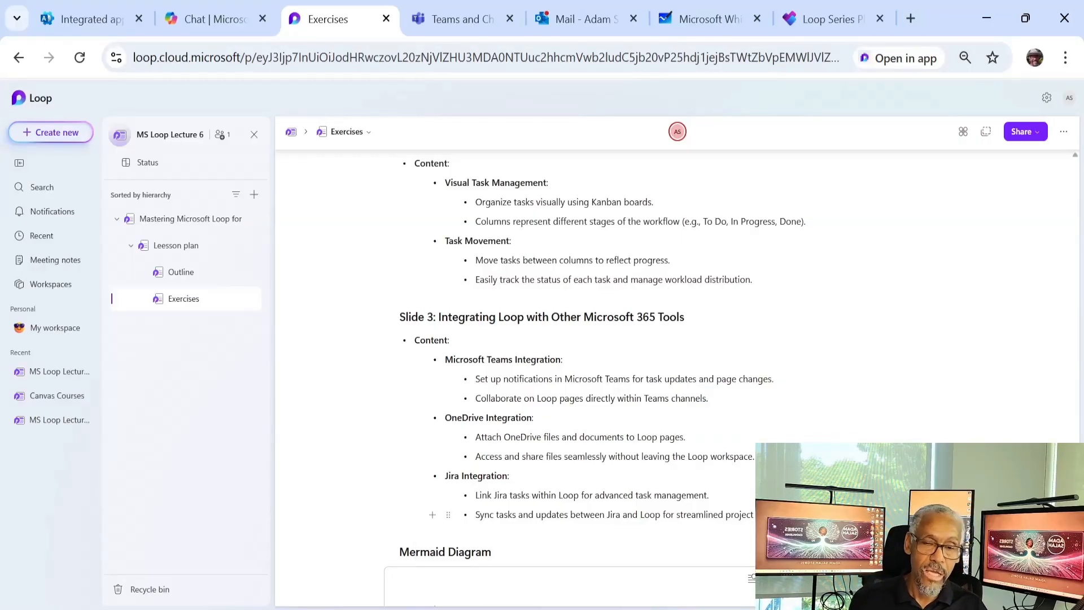
pyautogui.press('Return')
pyautogui.press('Return')
pyautogui.press('Return')
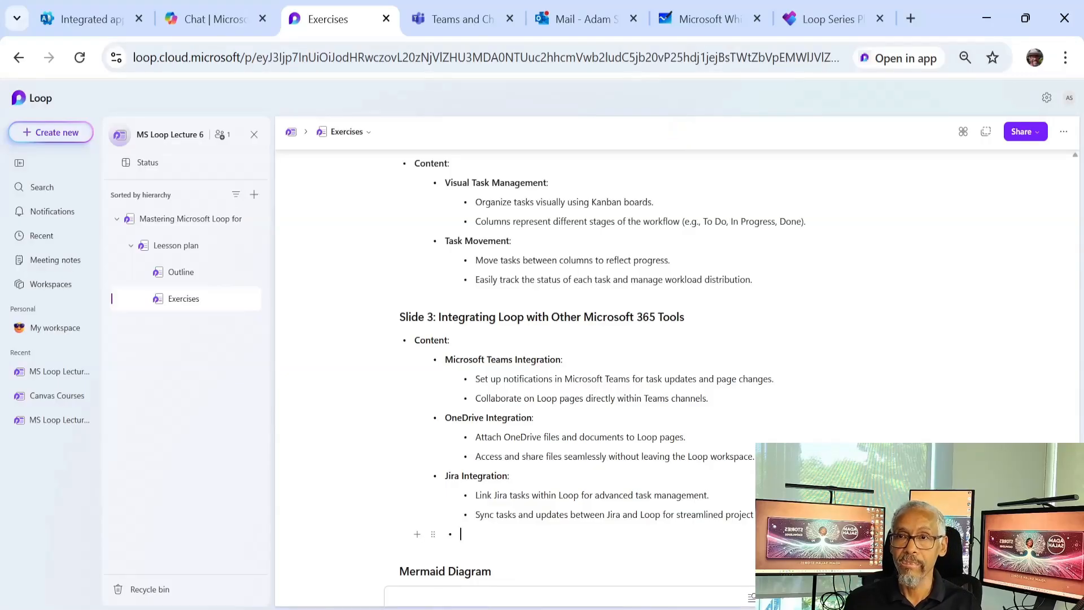
pyautogui.press('BackSpace')
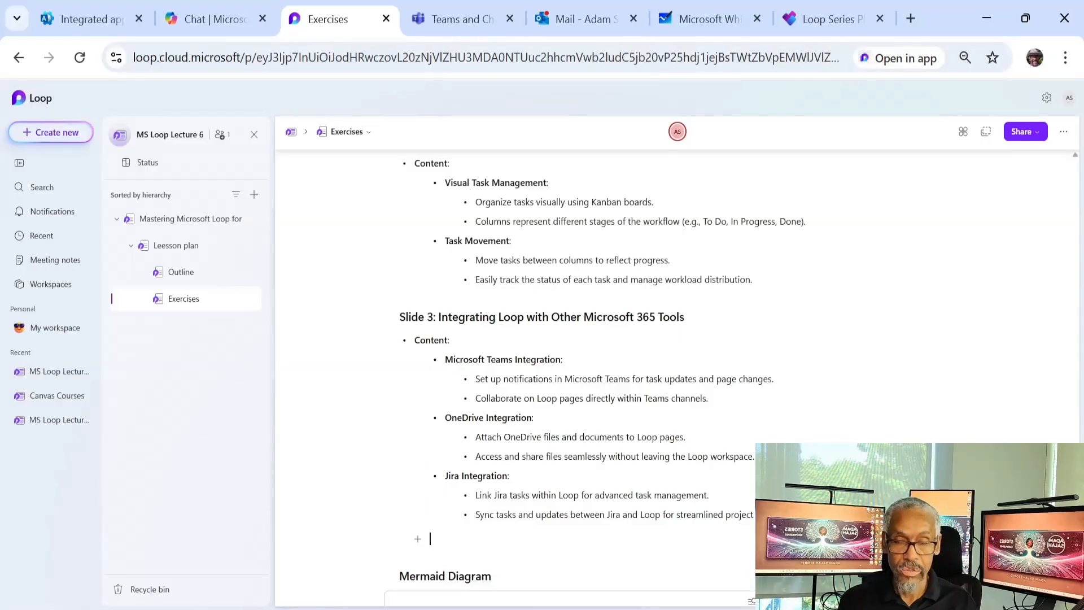
pyautogui.write('/')
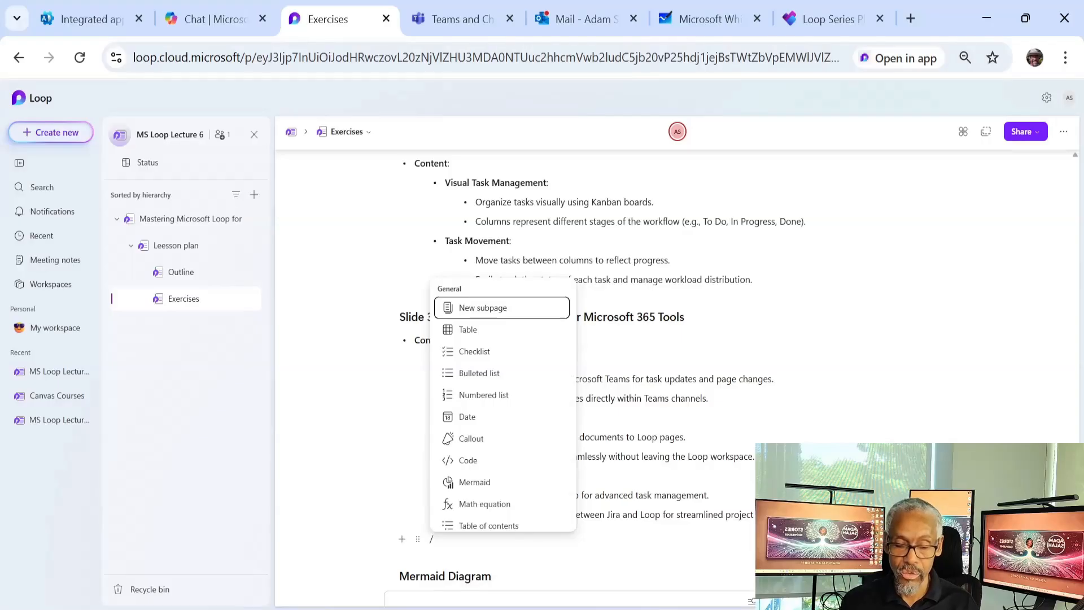
pyautogui.write('m')
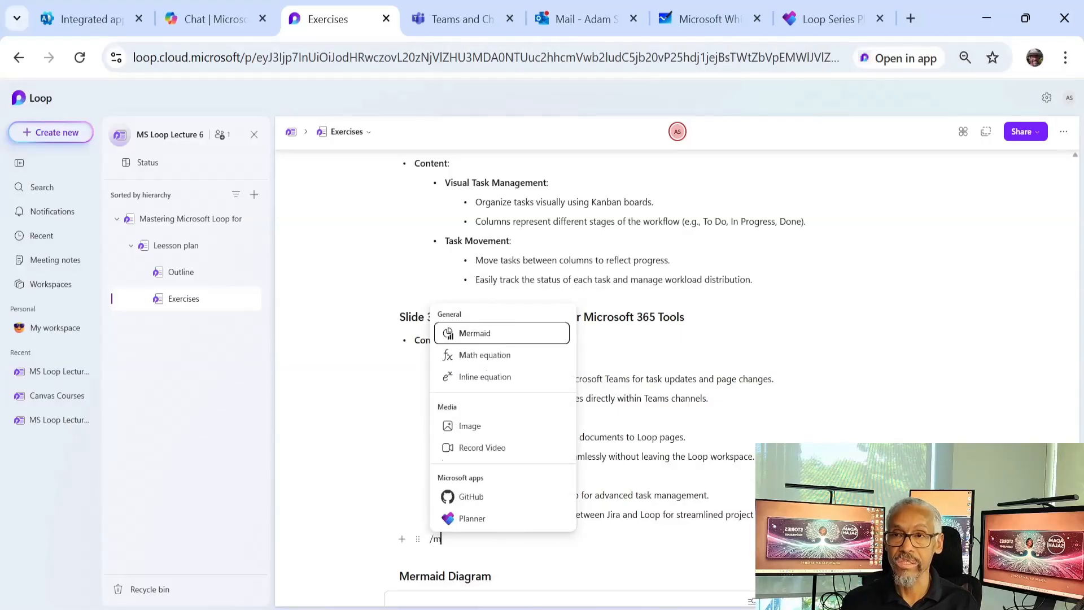
pyautogui.write('e')
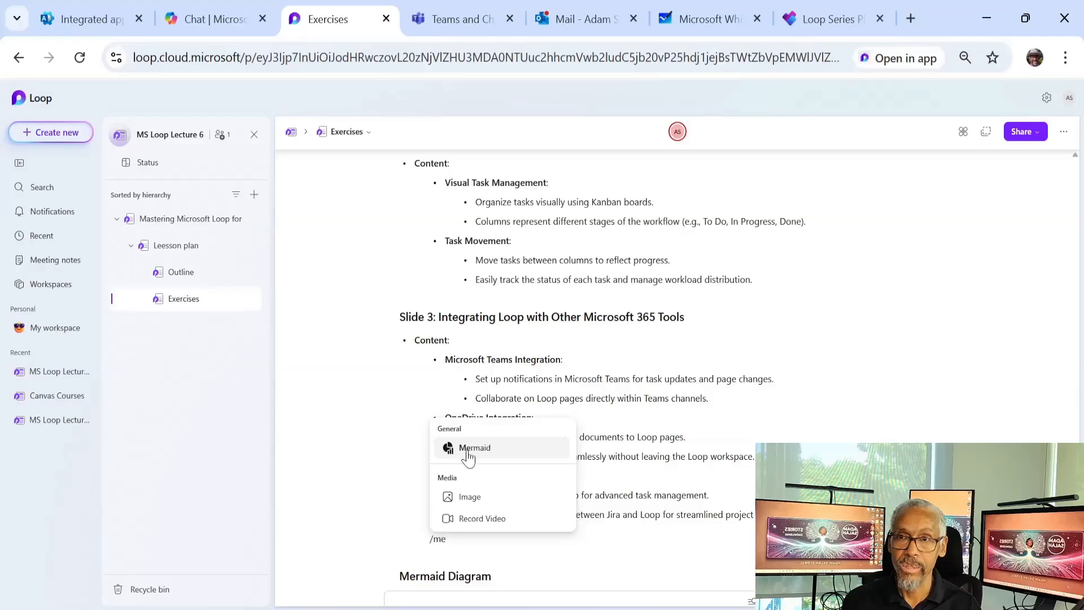
pyautogui.press('BackSpace')
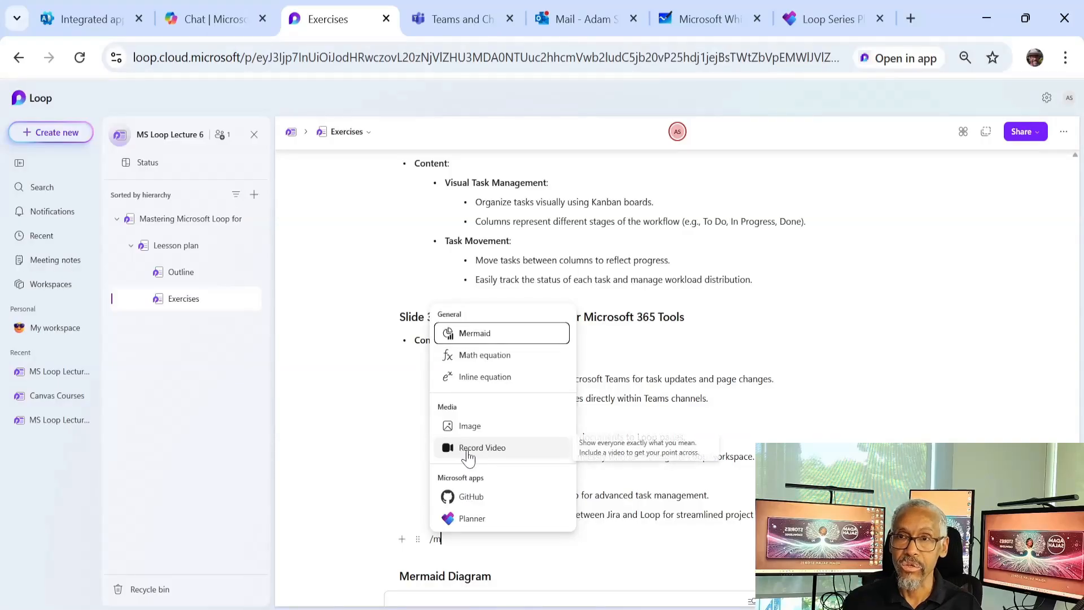
pyautogui.press('BackSpace')
pyautogui.press('BackSpace')
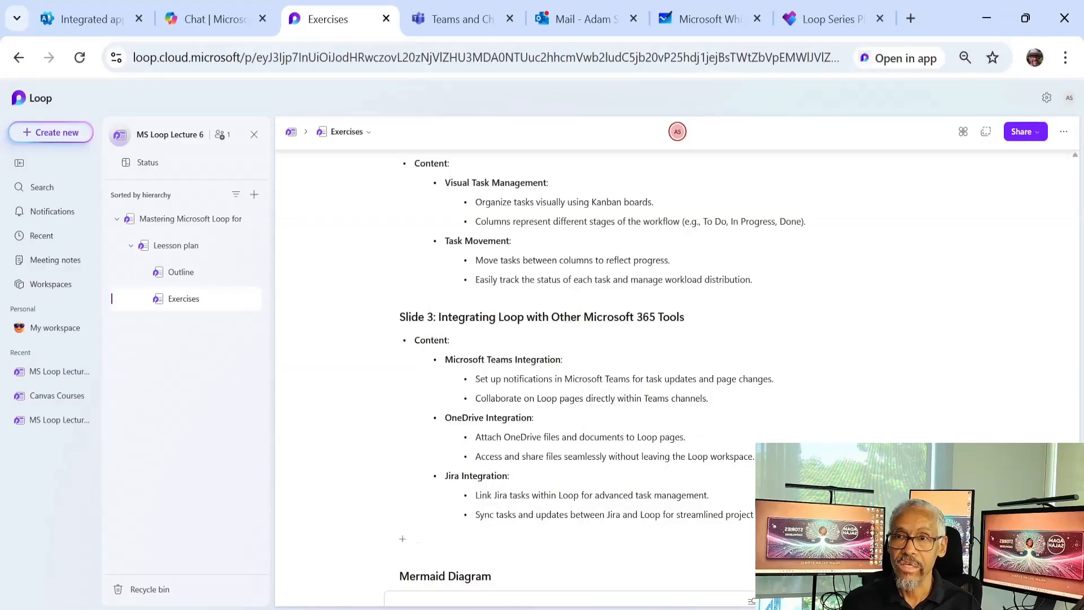
pyautogui.press('BackSpace')
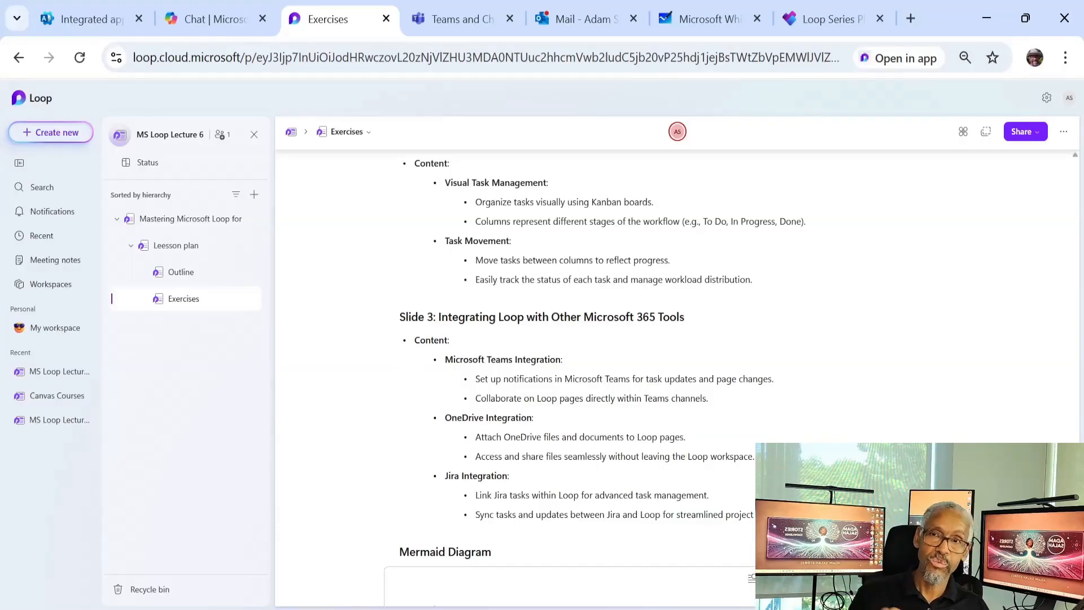
# - Collapse Modules 1, 2 and 3 so the Exercises page shows only its module headings
pyautogui.scroll(15, 621, 378)
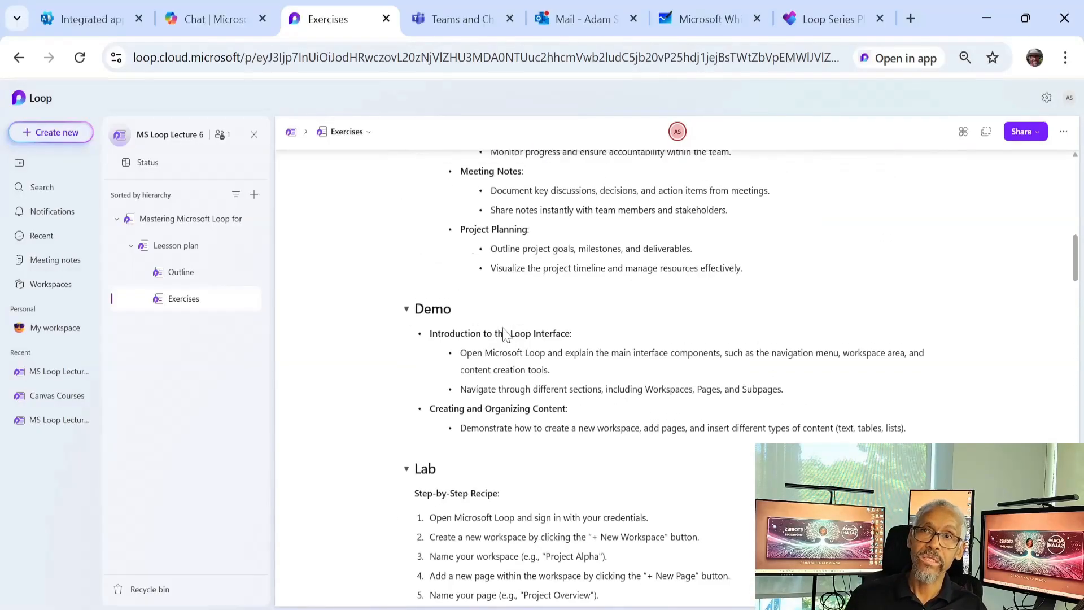
pyautogui.scroll(10, 621, 379)
pyautogui.scroll(1, 621, 379)
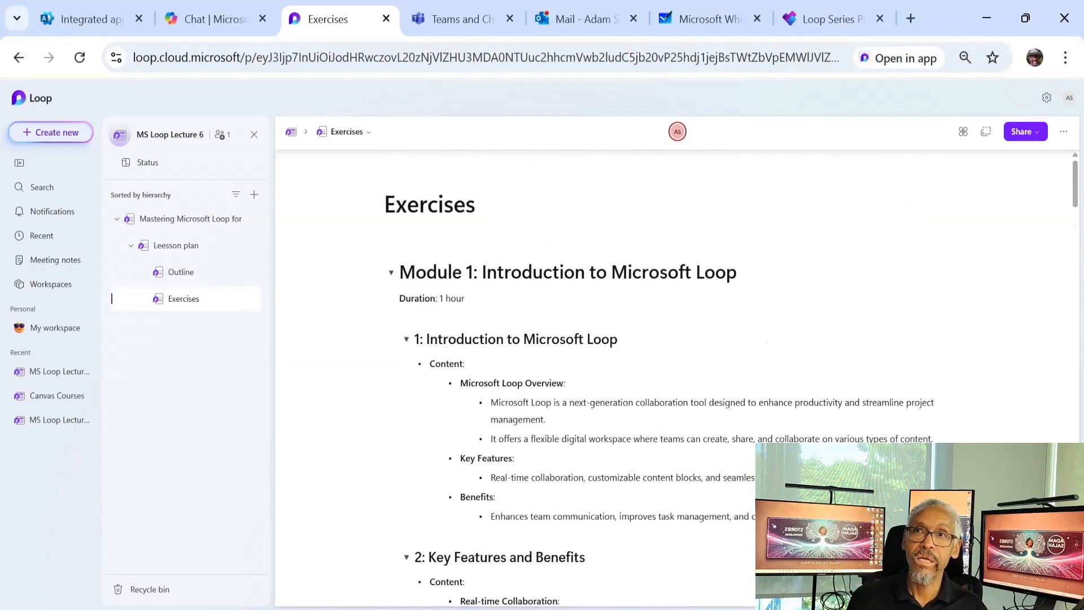
pyautogui.click(392, 272)
pyautogui.click(391, 321)
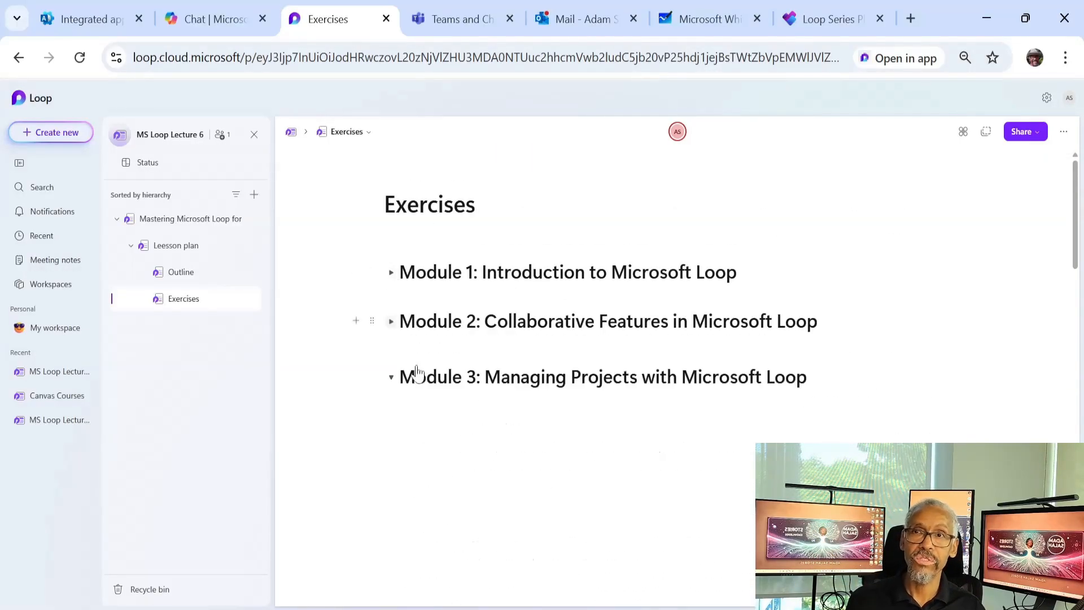
pyautogui.click(391, 370)
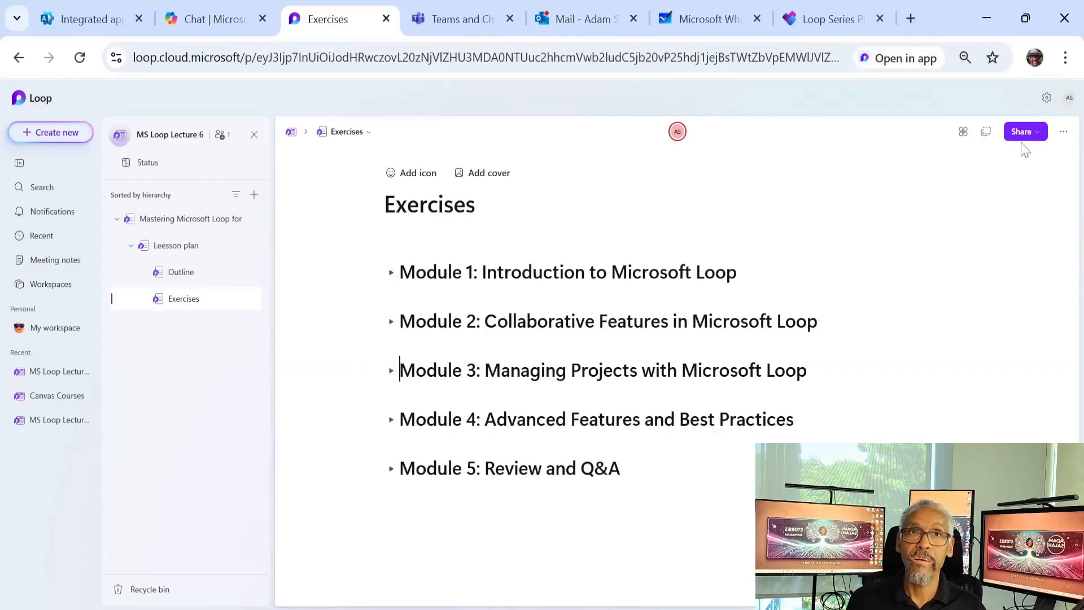
# - Copy a Loop component link to the Exercises page and open its link settings
pyautogui.click(1042, 135)
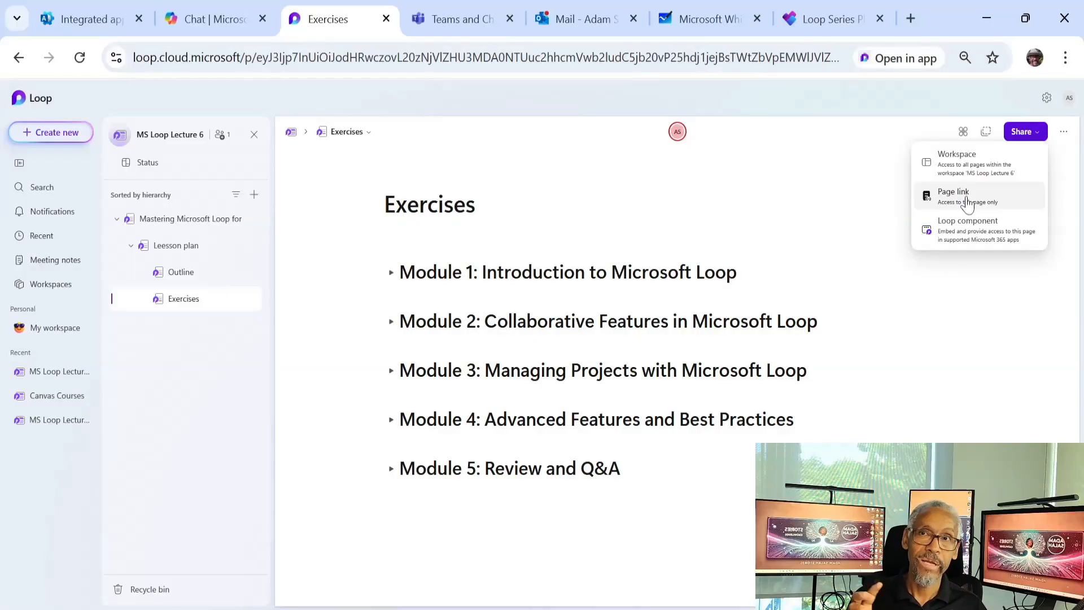
pyautogui.click(964, 240)
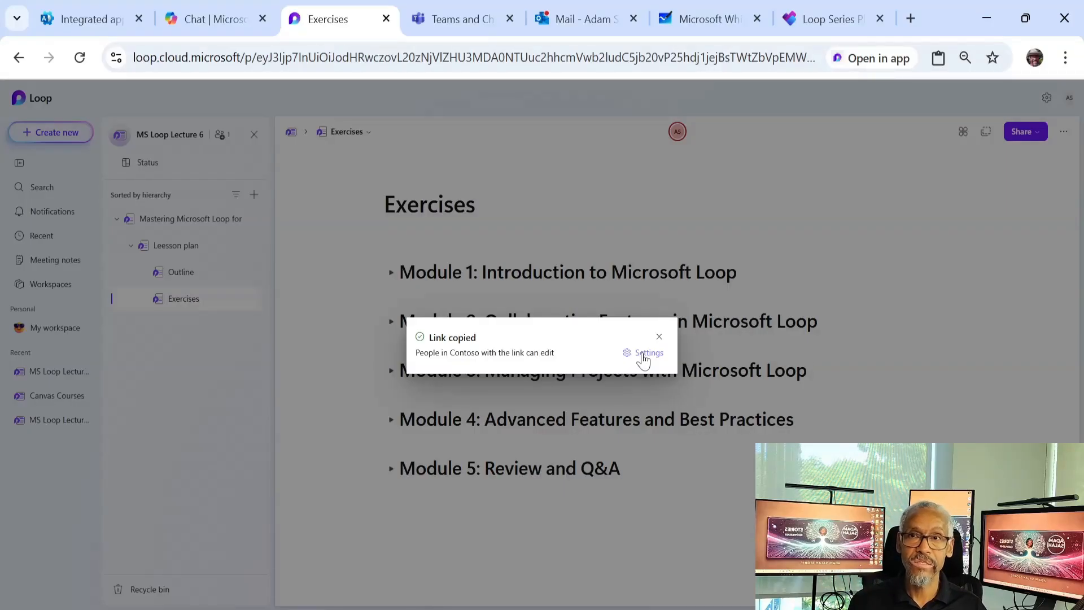
pyautogui.click(644, 355)
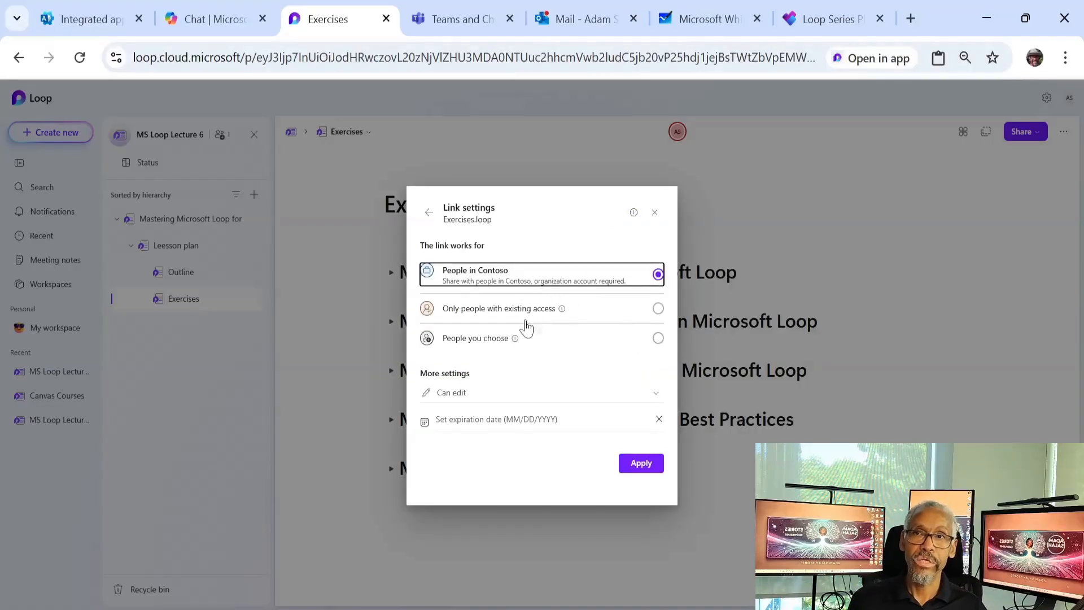
# - Examine the "People you choose", permission and expiration date settings, reselect "People in Contoso" and close the link settings without applying
pyautogui.click(467, 340)
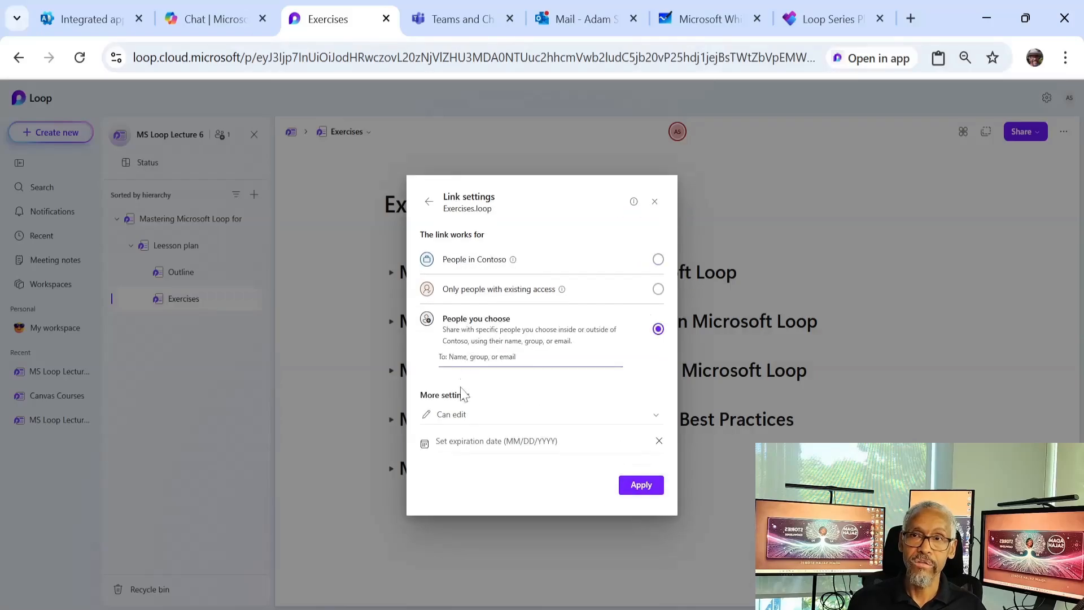
pyautogui.click(450, 414)
pyautogui.click(459, 421)
pyautogui.click(461, 444)
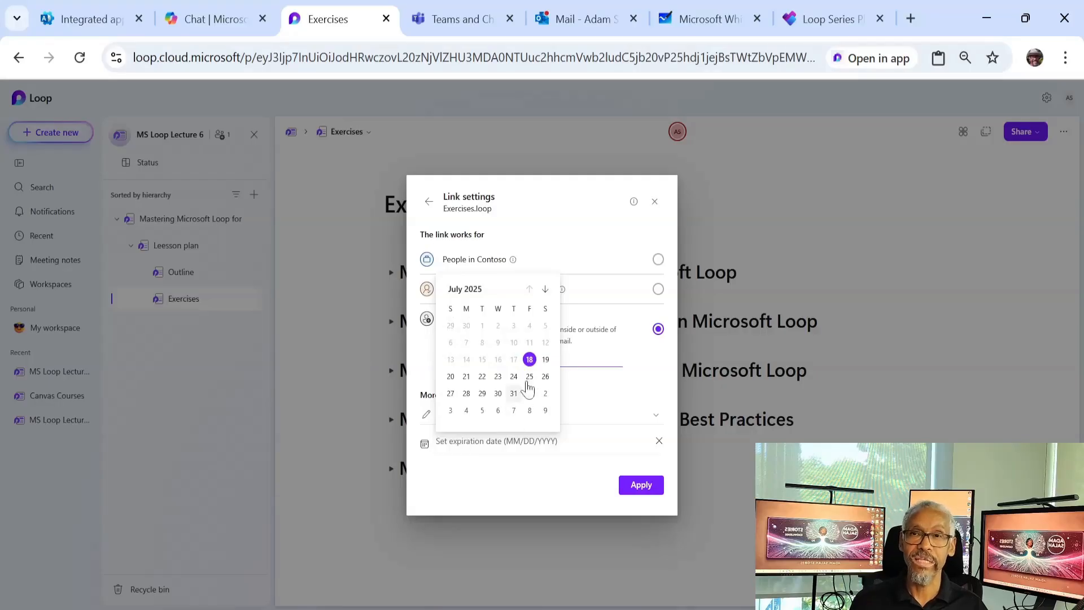
pyautogui.click(524, 259)
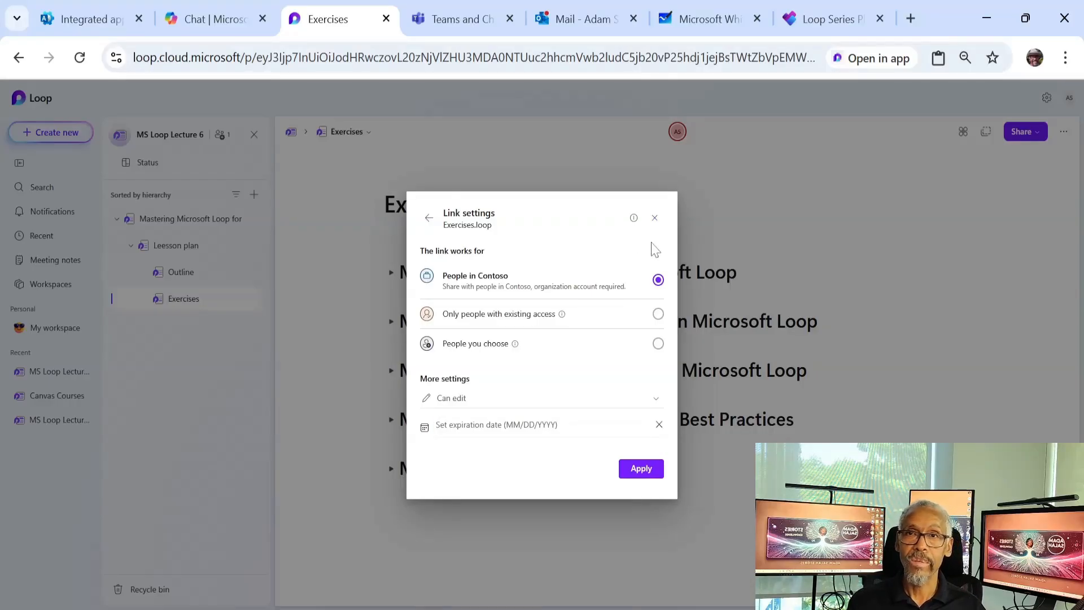
pyautogui.click(655, 219)
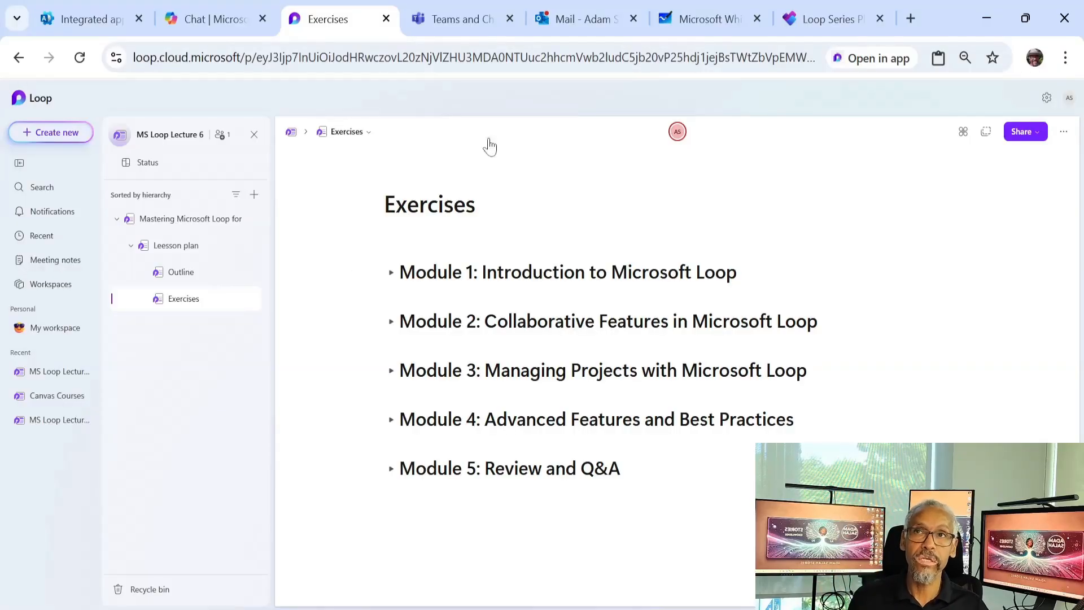
# - Switch to Teams, paste the Exercises Loop component into a new post in the Loop Series General channel, and expand its Module 1 heading
pyautogui.click(470, 17)
pyautogui.moveTo(465, 575); pyautogui.dragTo(554, 485)
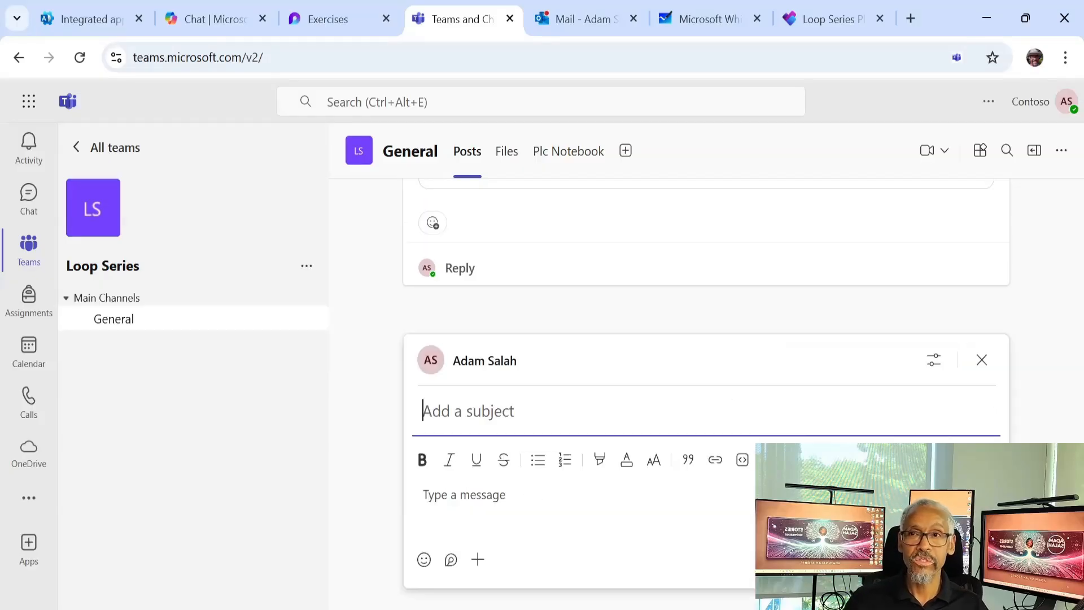
pyautogui.click(551, 494)
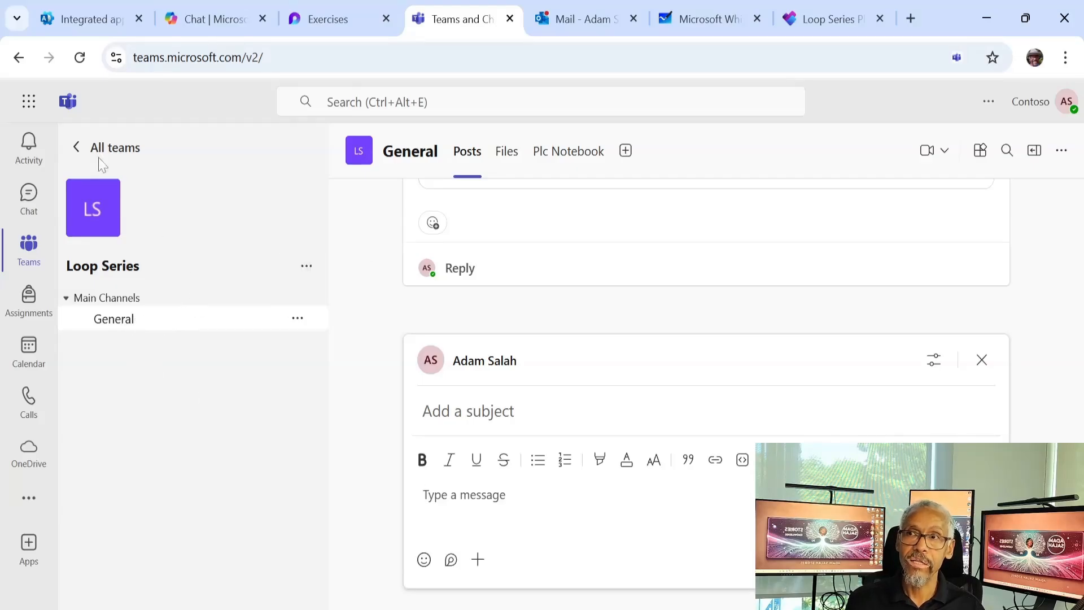
pyautogui.write('Loop component')
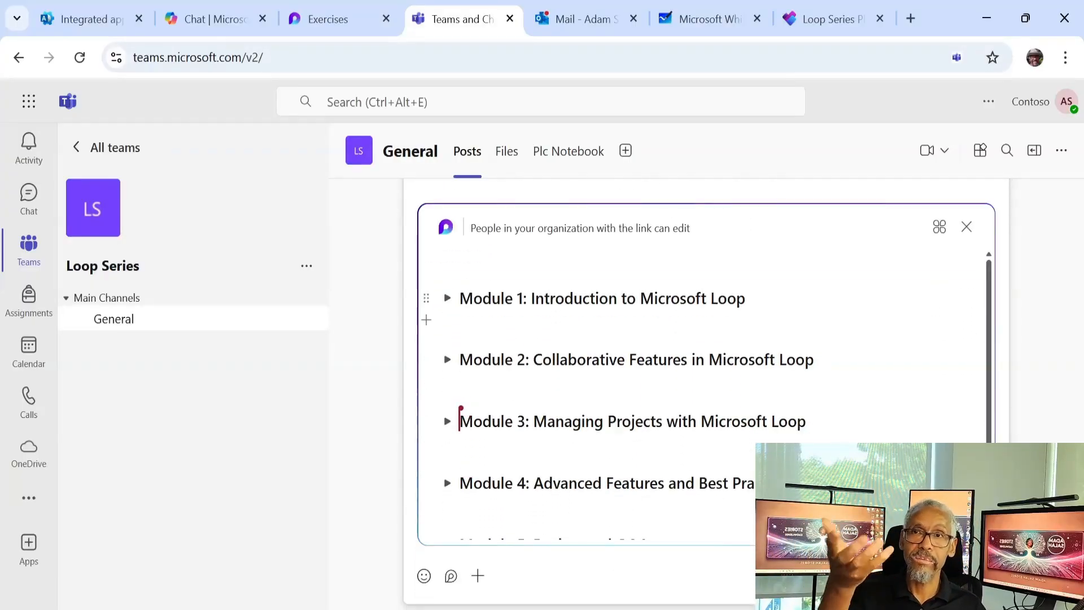
pyautogui.click(447, 298)
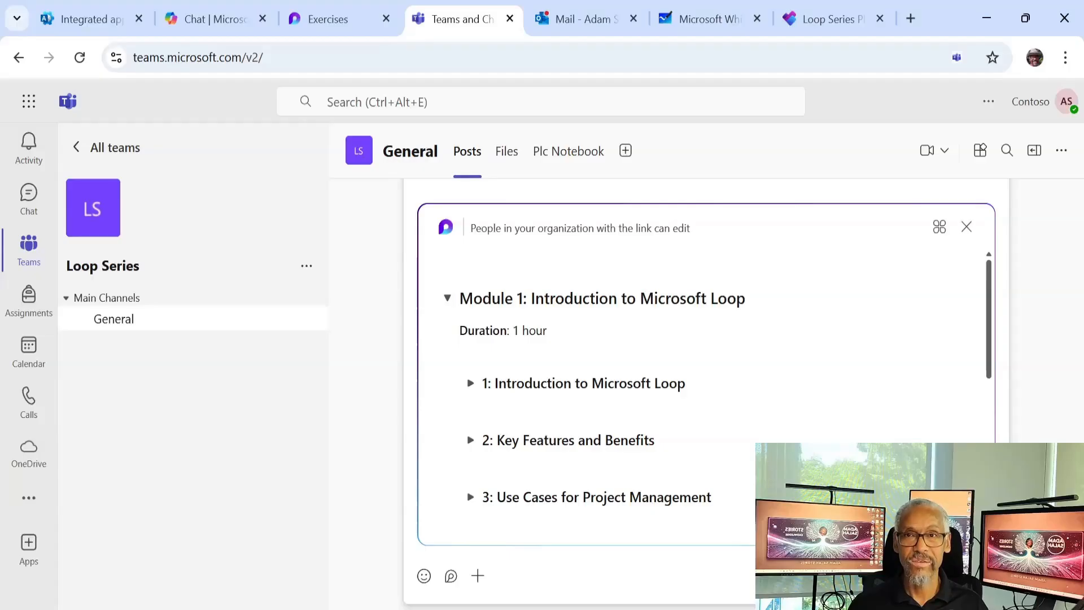
# - Switch to Outlook, create a new email and paste the Exercises Loop component into its body
pyautogui.click(570, 20)
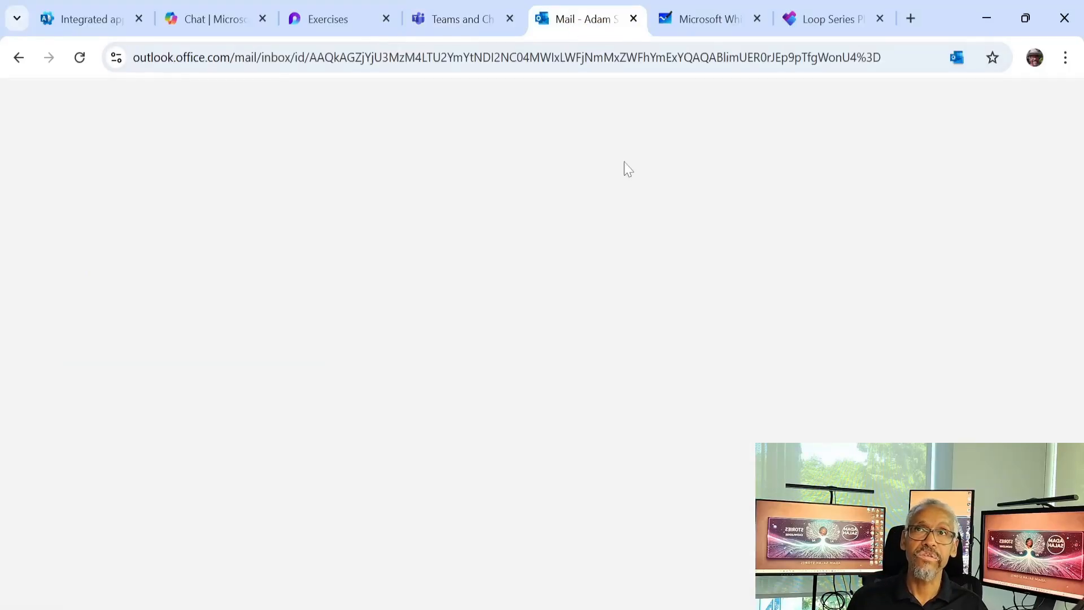
pyautogui.click(115, 176)
pyautogui.click(581, 393)
pyautogui.hotkey('ctrl', 'v')
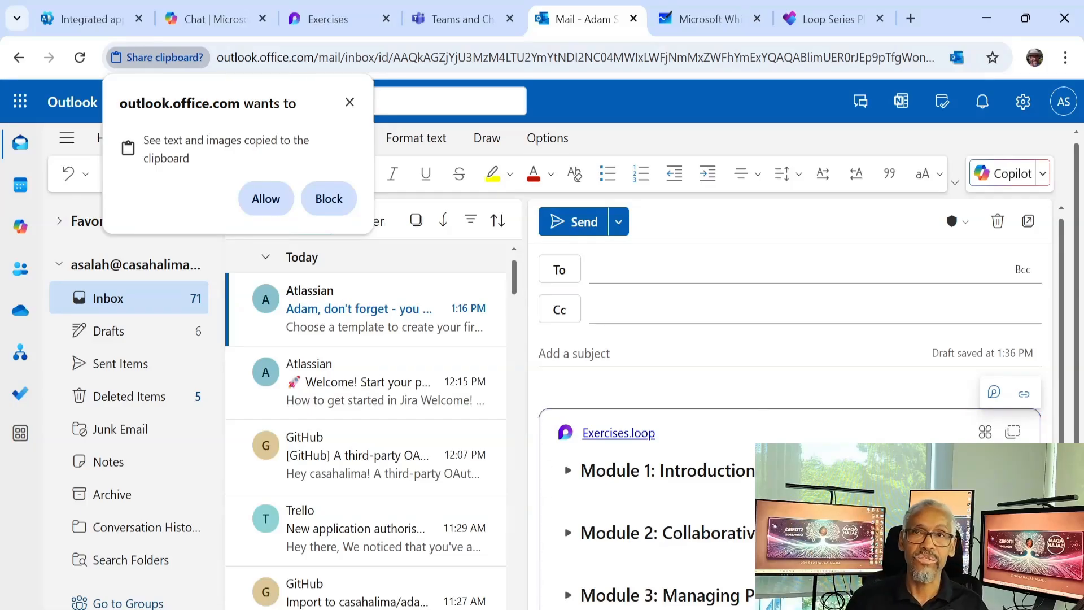
# - Add the suggested contact as the email's recipient and decline sending the message without a subject
pyautogui.click(633, 270)
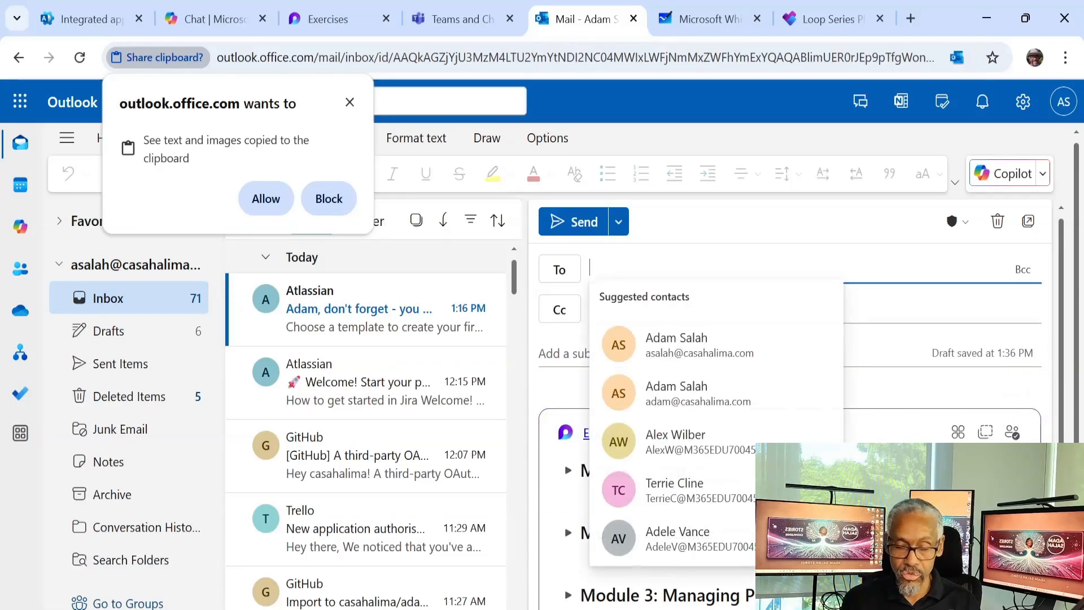
pyautogui.write('alex')
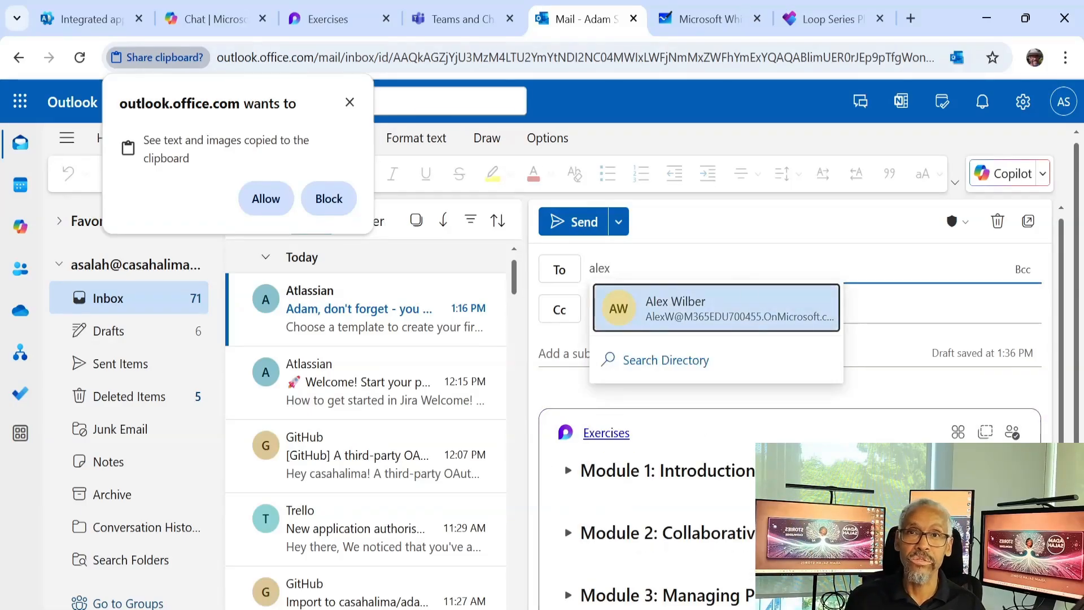
pyautogui.click(743, 316)
pyautogui.click(581, 222)
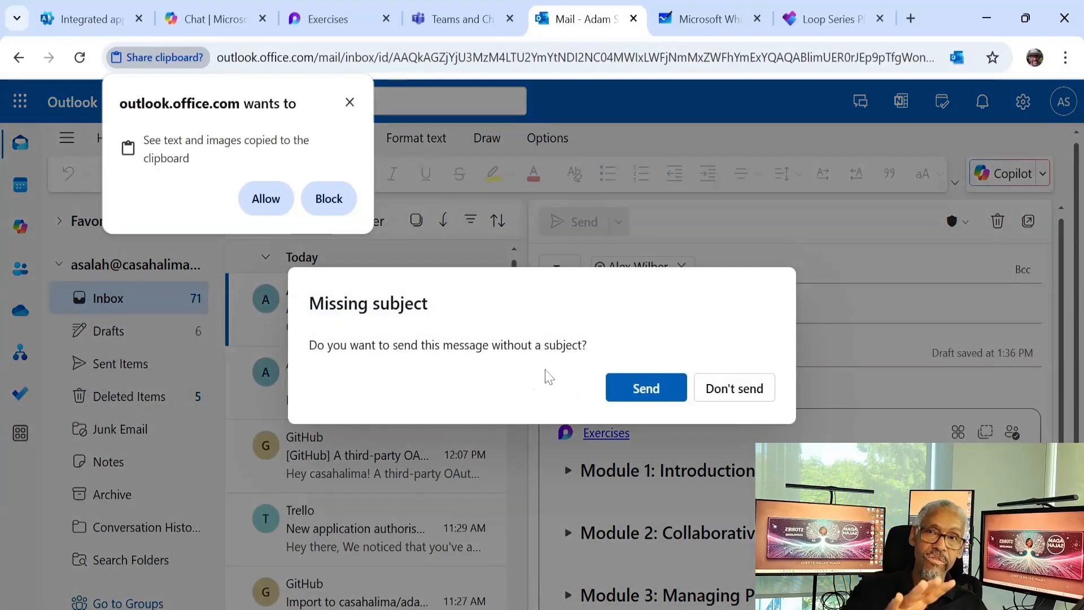
pyautogui.click(746, 386)
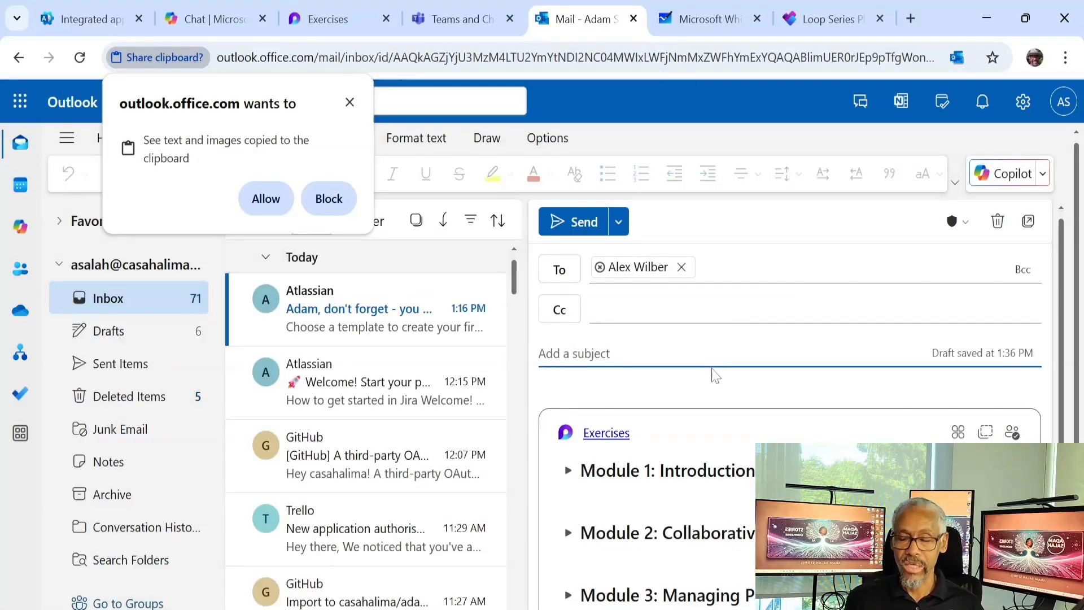
# - Send the email with the subject "Loop course for PMs" and allow Outlook to access the clipboard
pyautogui.write('Loop course for PMs')
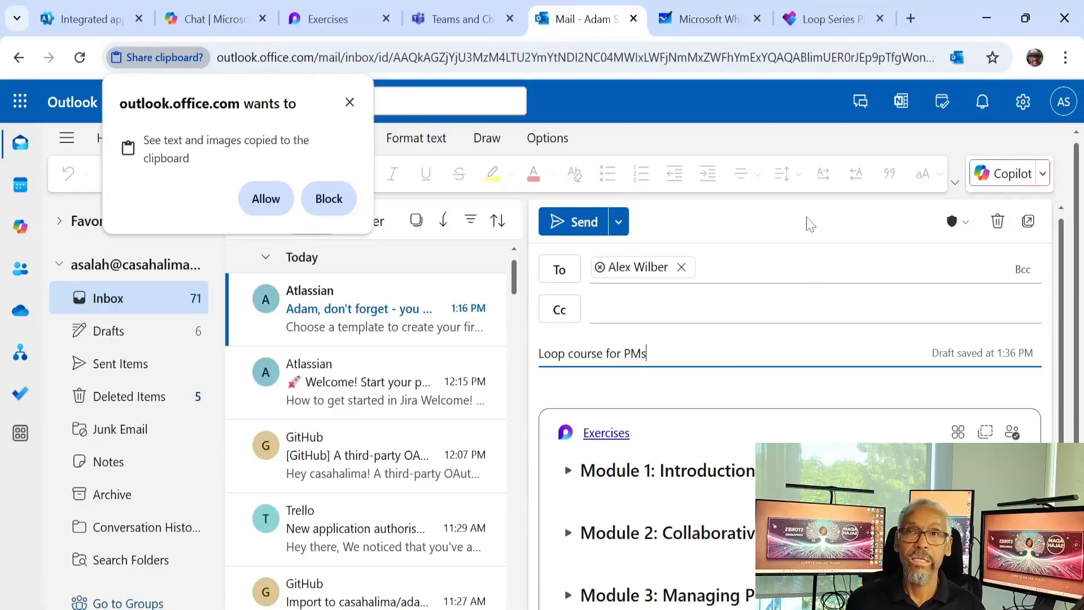
pyautogui.click(581, 221)
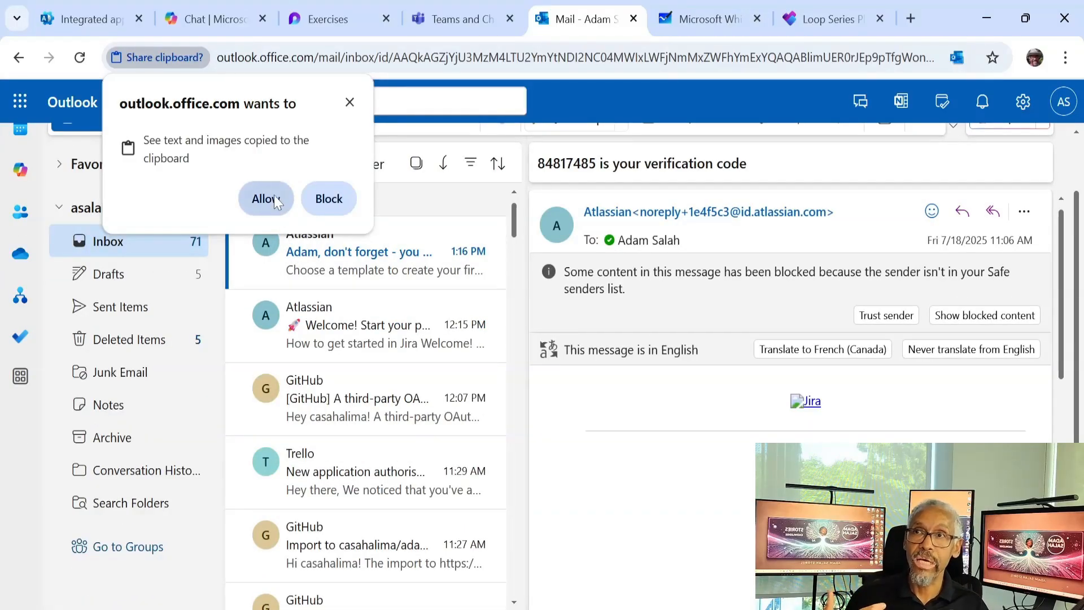
pyautogui.click(274, 198)
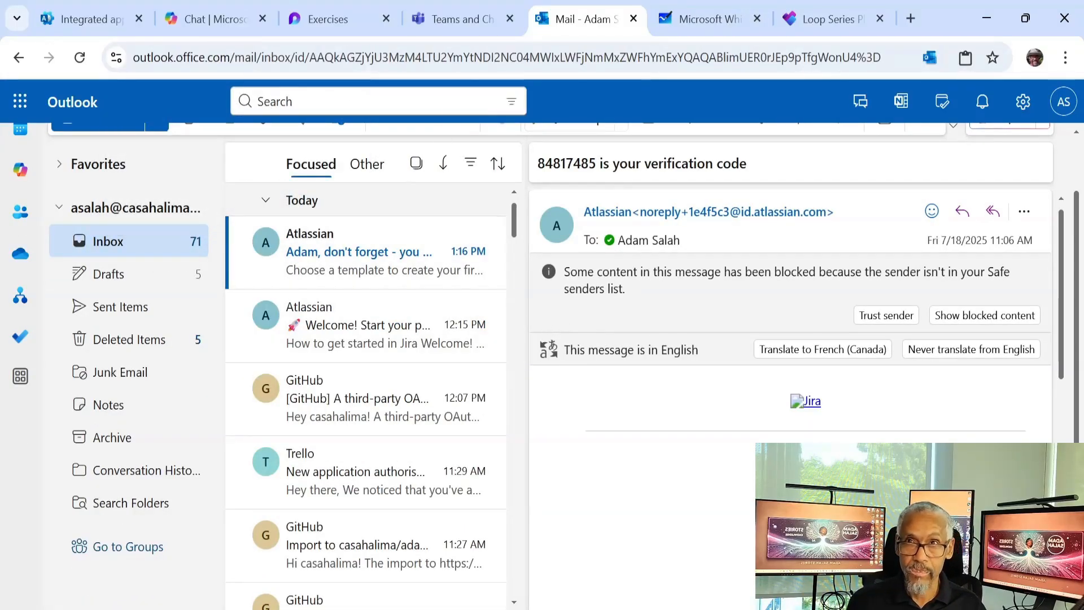
# - Switch to Teams and publish the drafted post with the Exercises Loop component in the General channel
pyautogui.click(454, 22)
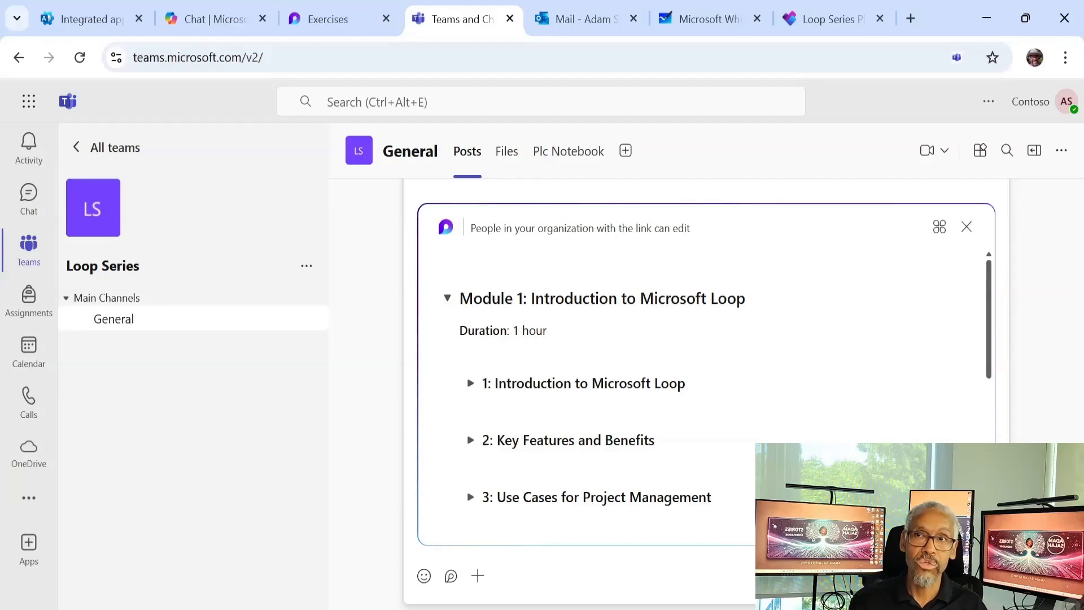
pyautogui.scroll(3, 705, 299)
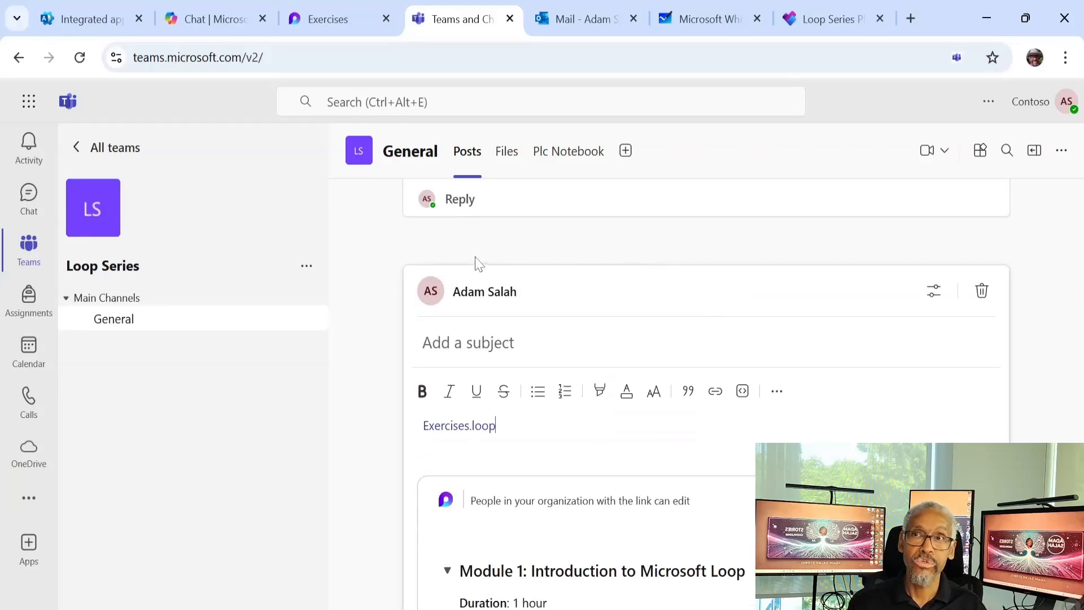
pyautogui.scroll(-3, 528, 319)
pyautogui.scroll(-3, 706, 362)
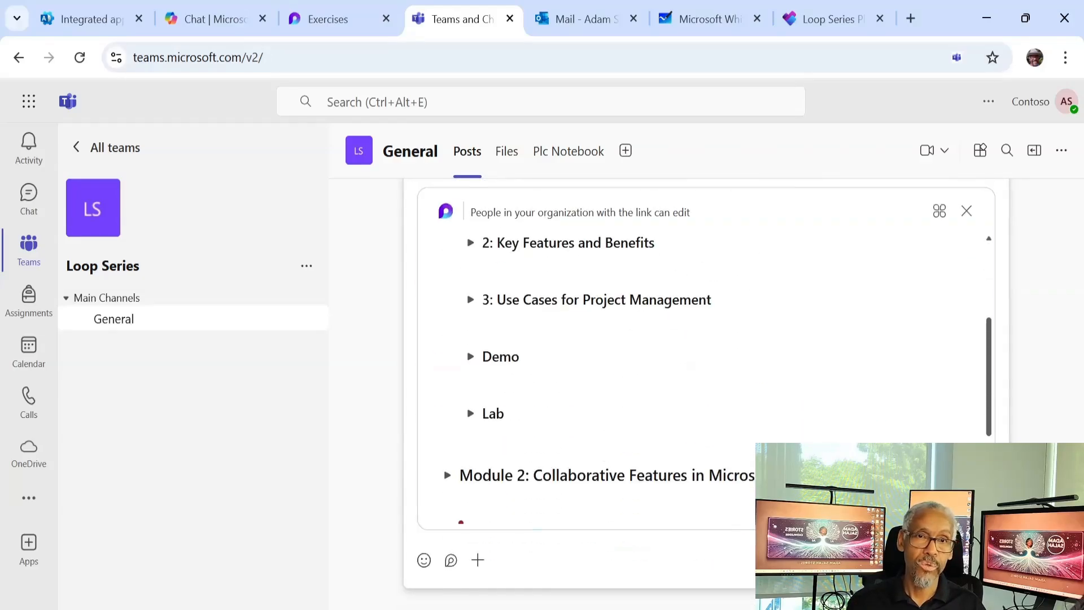
pyautogui.click(973, 561)
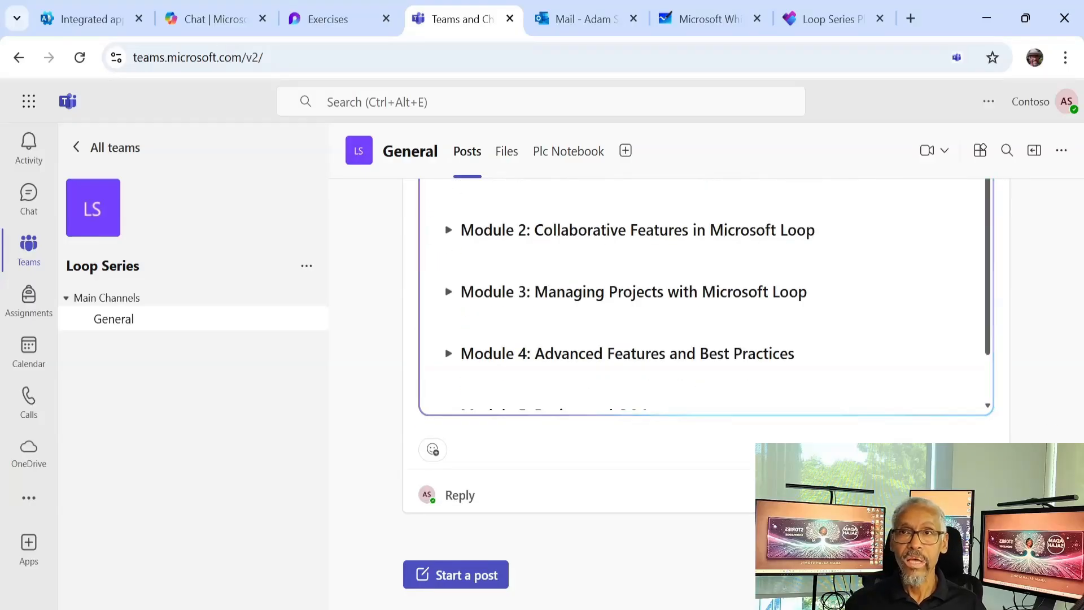
# - Add a line above Module 1 in the posted component reading "Great work", a mention of the page's author, and "I suggest ..."
pyautogui.scroll(5, 524, 281)
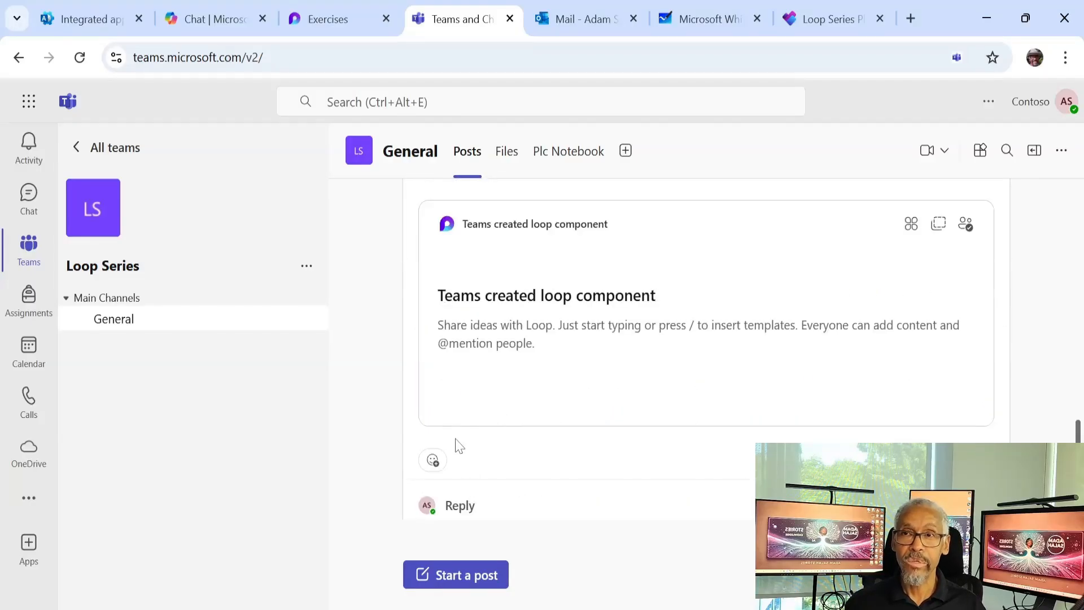
pyautogui.scroll(-5, 517, 418)
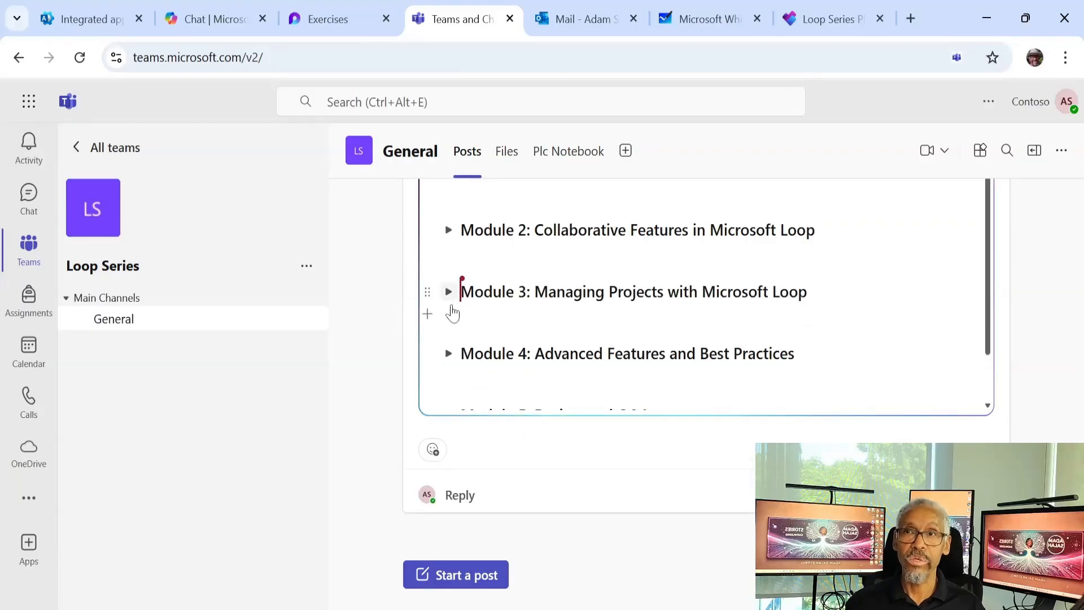
pyautogui.scroll(3, 469, 266)
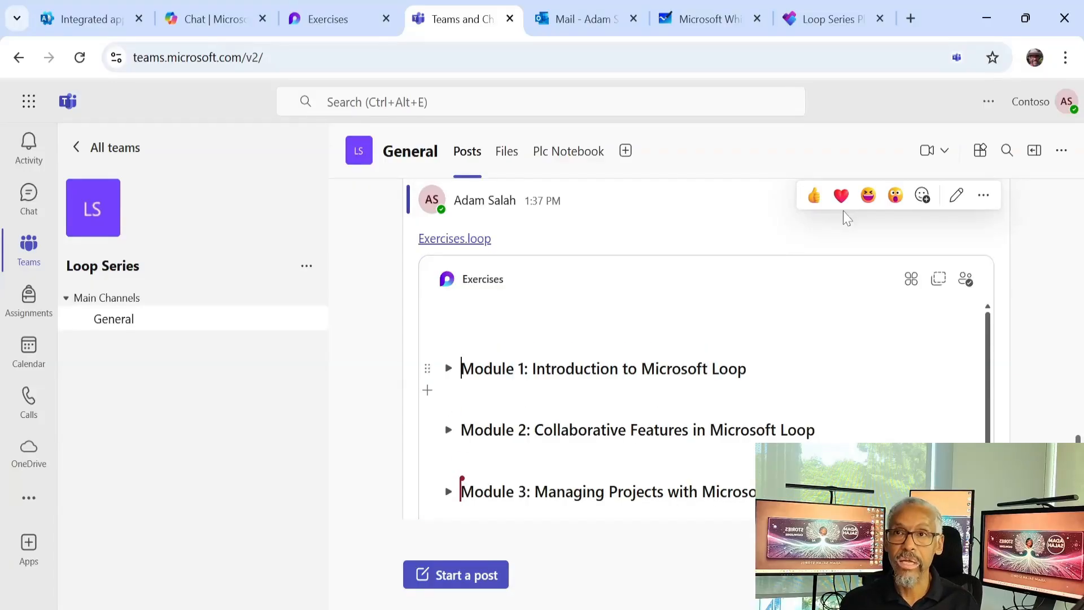
pyautogui.press('Up')
pyautogui.write('Great work @ada')
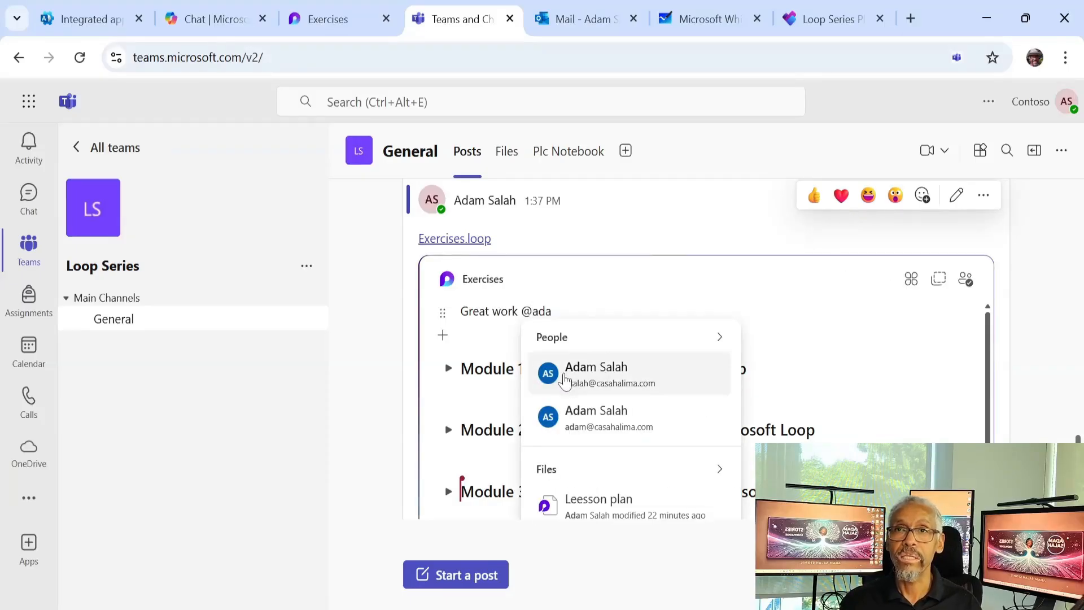
pyautogui.click(565, 375)
pyautogui.write('I suggest ...')
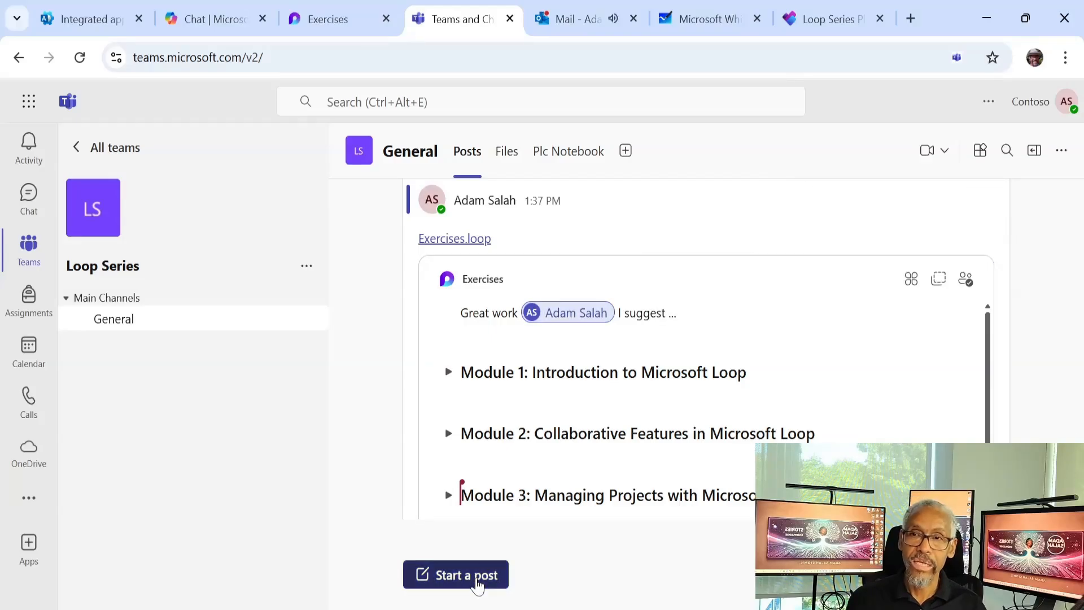
# - Switch to the Exercises page in Loop to check the comment line entered from Teams, and return to the channel post
pyautogui.scroll(-5, 441, 395)
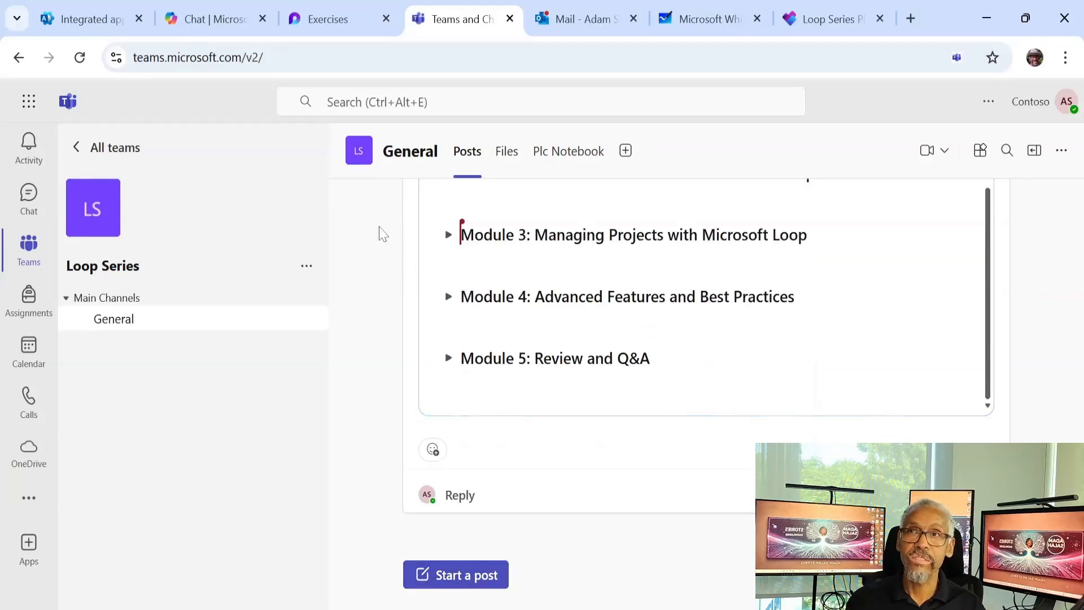
pyautogui.click(351, 19)
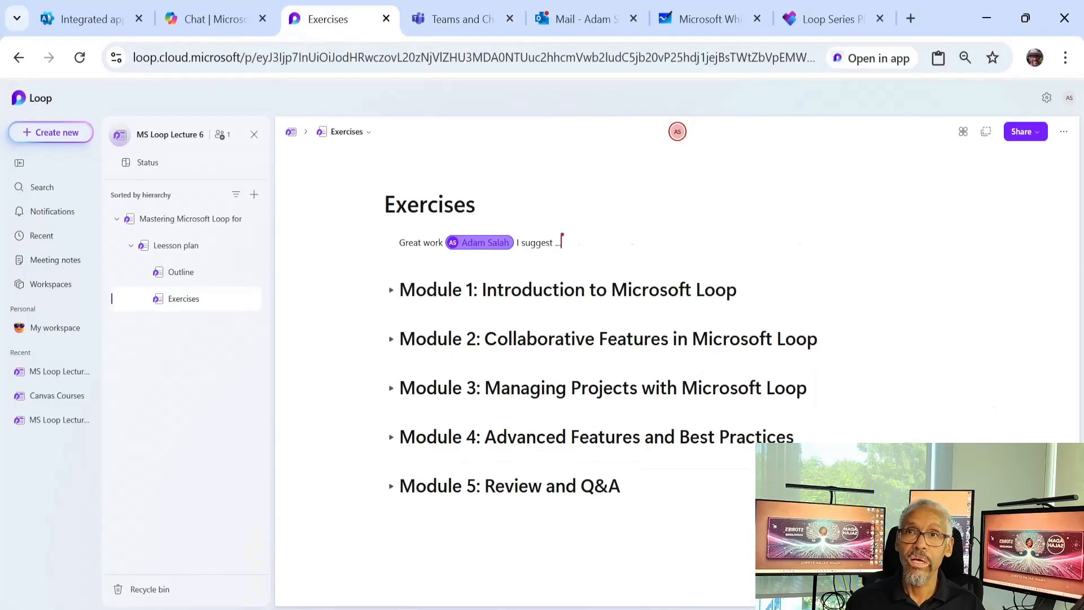
pyautogui.tripleClick(537, 242)
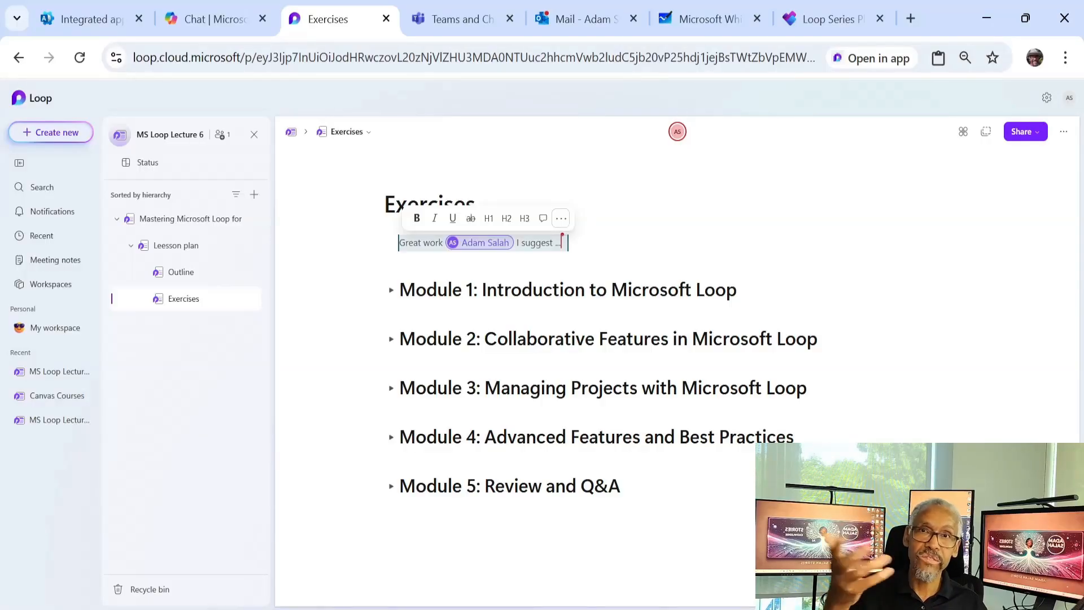
pyautogui.click(442, 17)
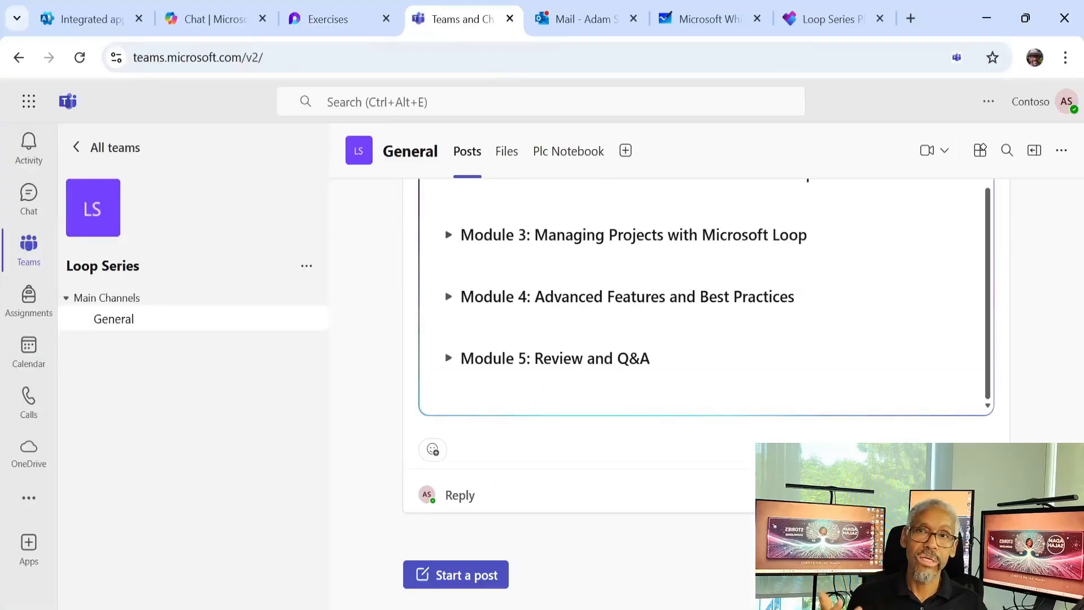
# - Switch to Outlook, open the "Mentioned you in Exercises.loop" email, and add the line "In email" below the comment in its embedded component
pyautogui.click(618, 8)
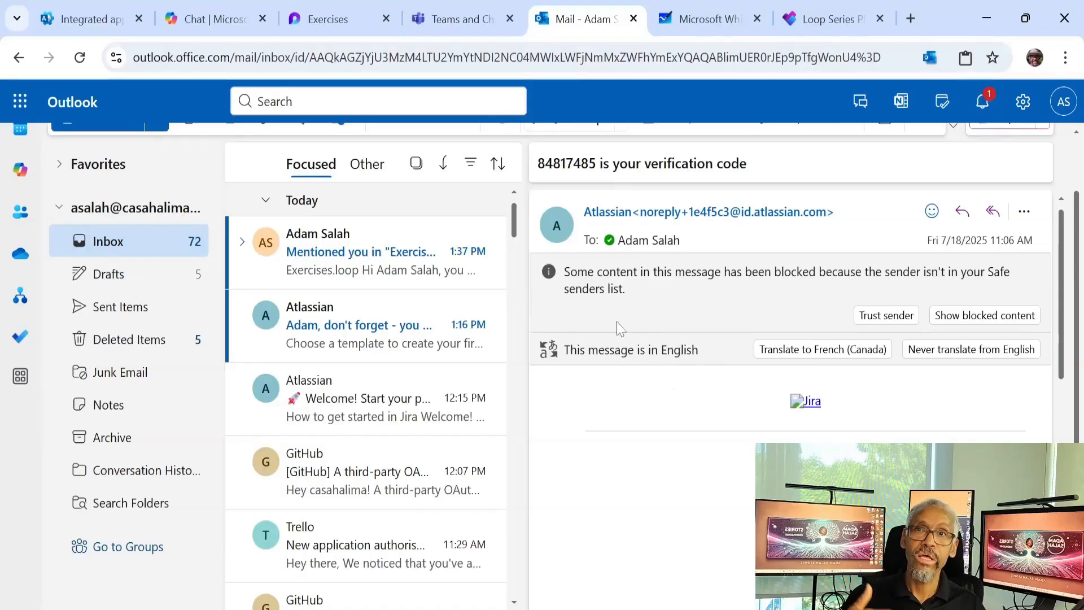
pyautogui.click(394, 271)
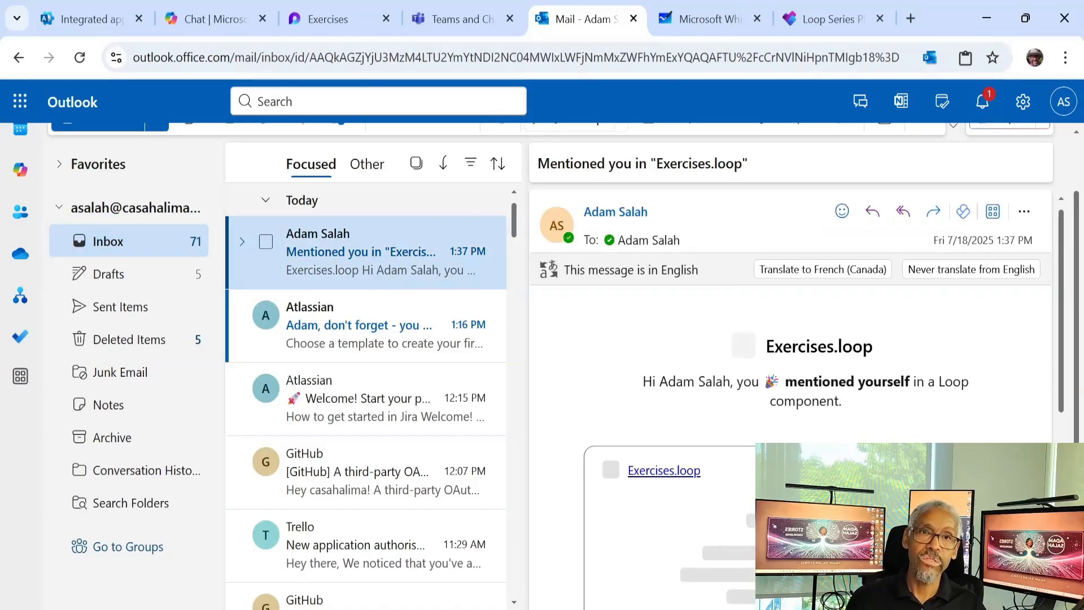
pyautogui.scroll(-5, 765, 334)
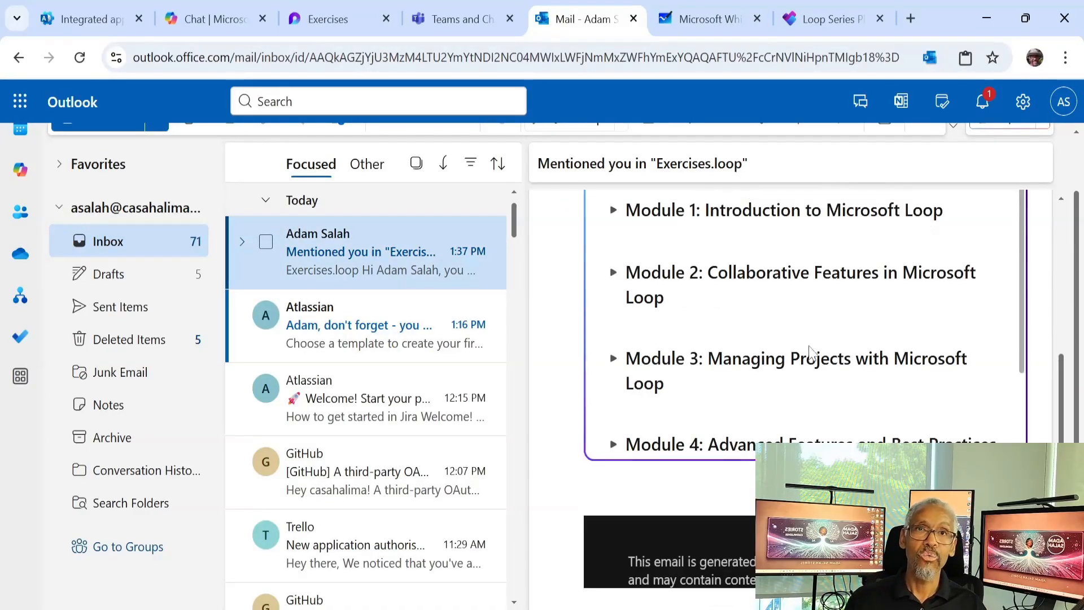
pyautogui.scroll(3, 811, 321)
pyautogui.click(846, 402)
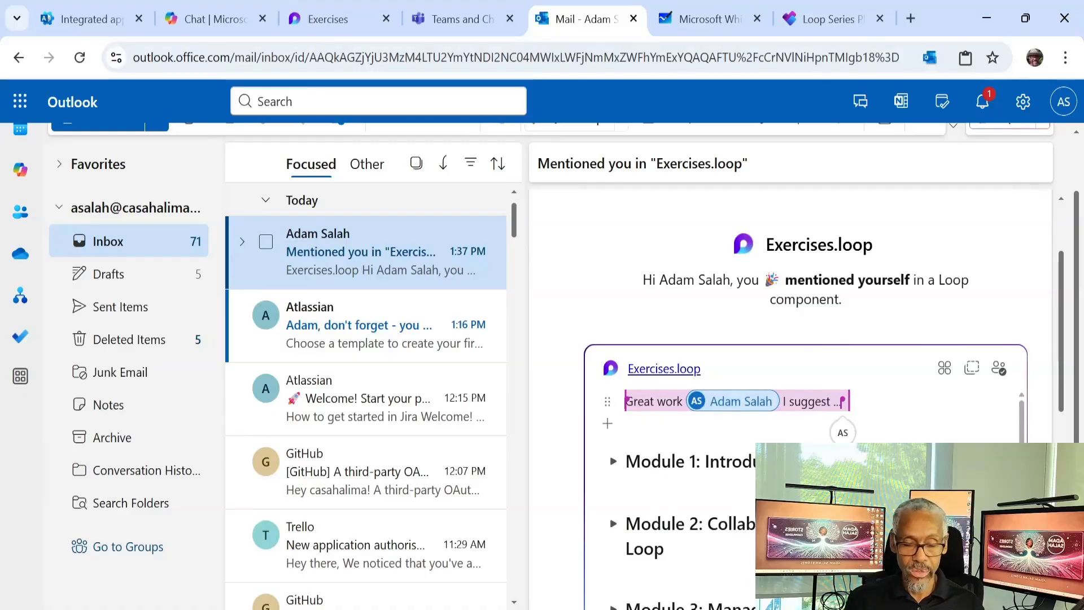
pyautogui.press('Return')
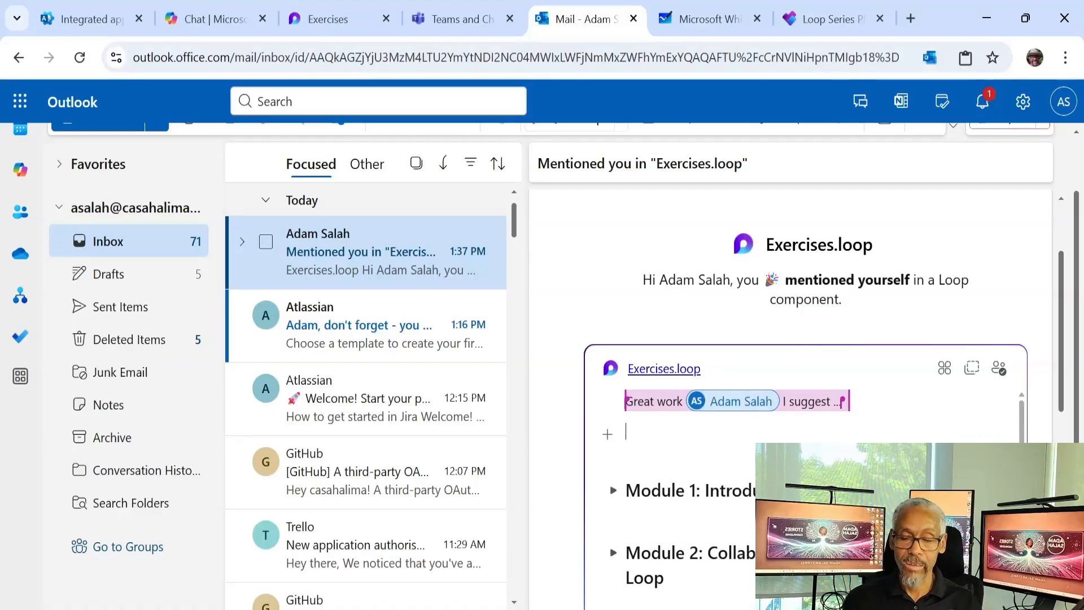
pyautogui.write('In email')
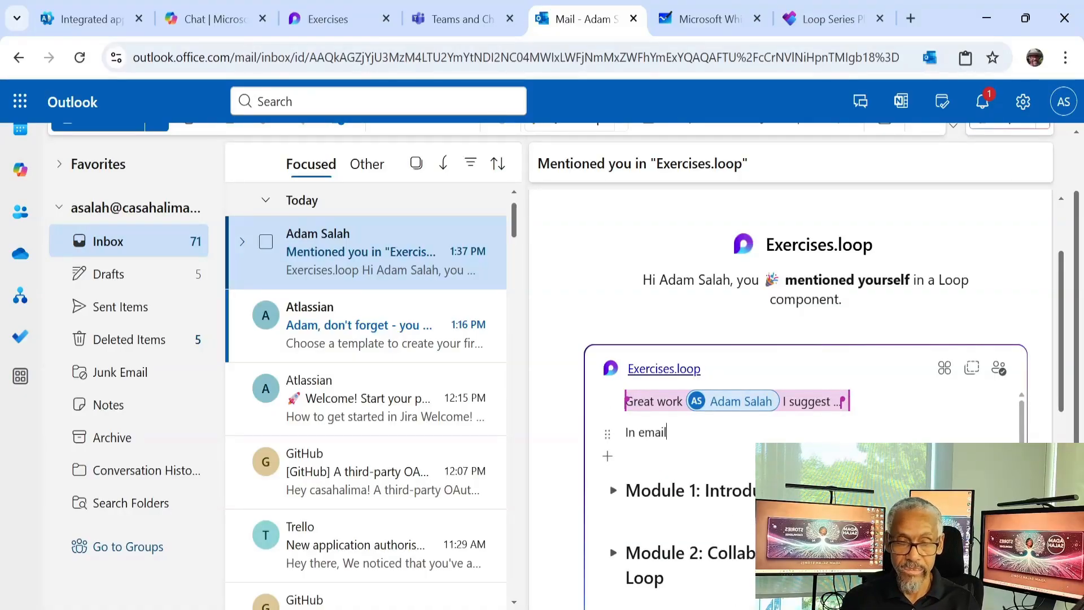
pyautogui.scroll(-1, 928, 397)
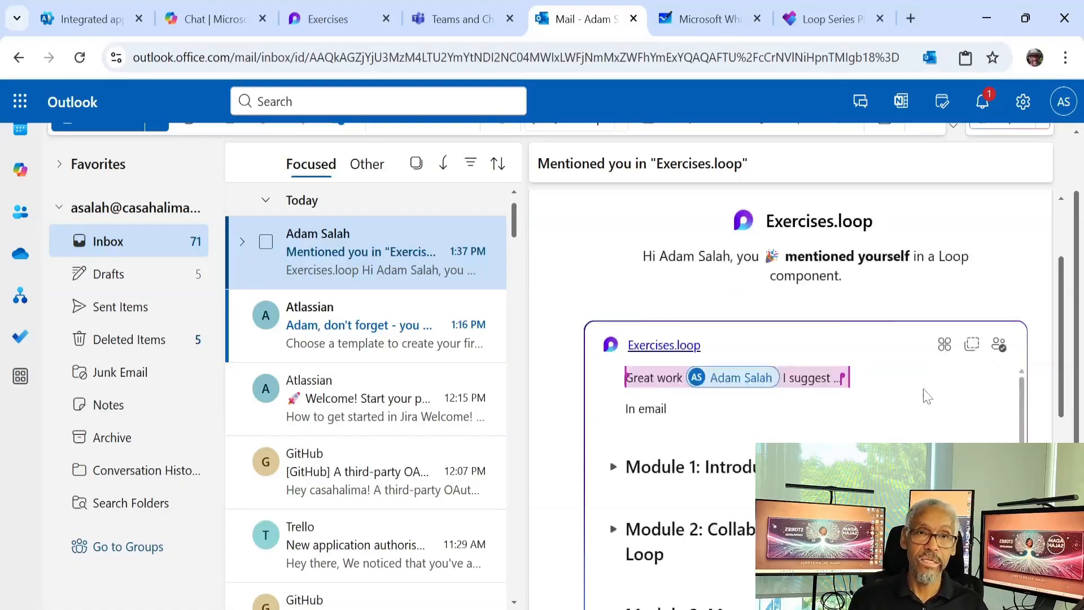
# - Check the Exercises page in Loop for the line entered from the email, and return to the message in Outlook
pyautogui.scroll(-3, 928, 397)
pyautogui.click(801, 309)
pyautogui.click(327, 19)
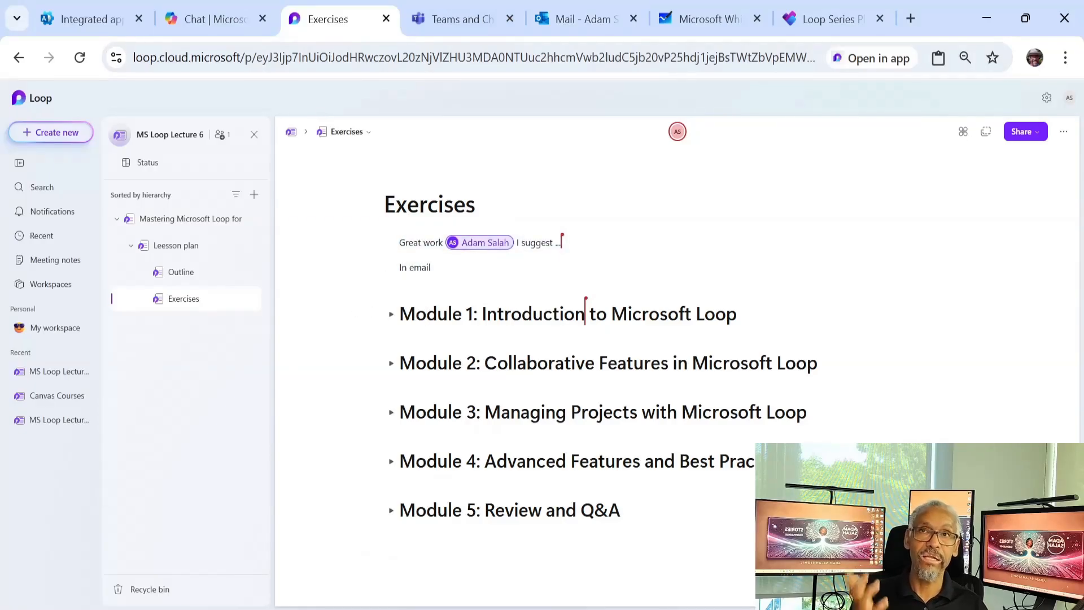
pyautogui.click(582, 19)
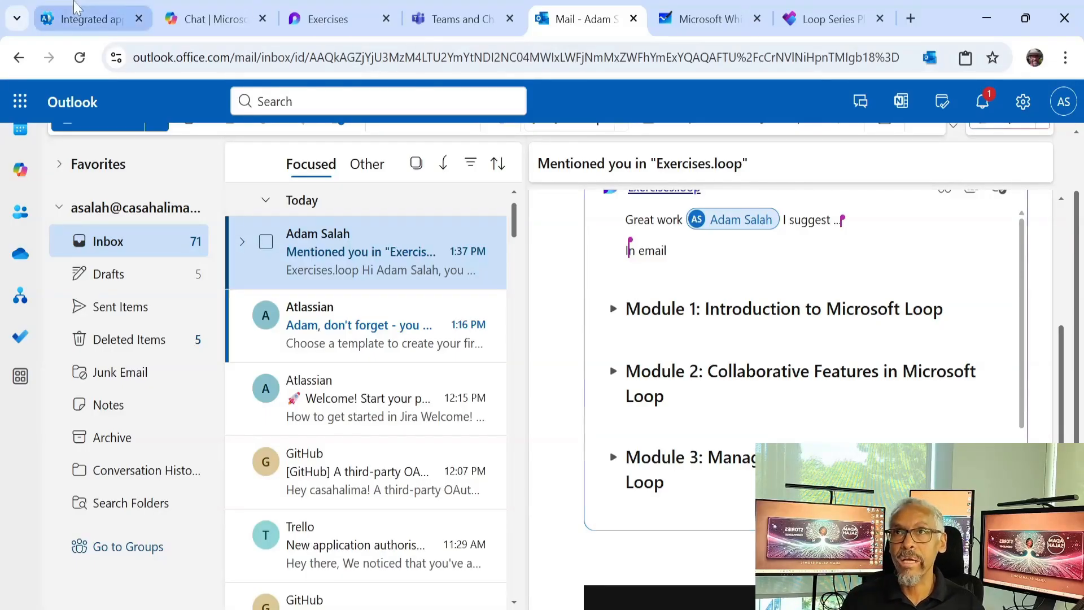
# - On the Exercises page in Loop, remove the "In email" line and the "Great work" comment line above Module 1
pyautogui.click(322, 19)
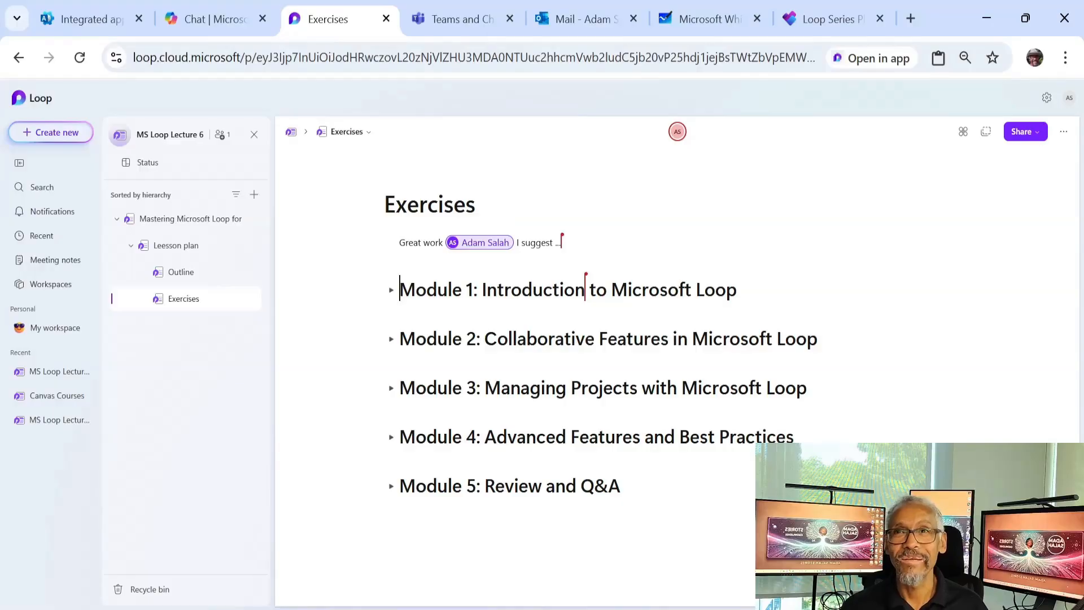
pyautogui.click(561, 19)
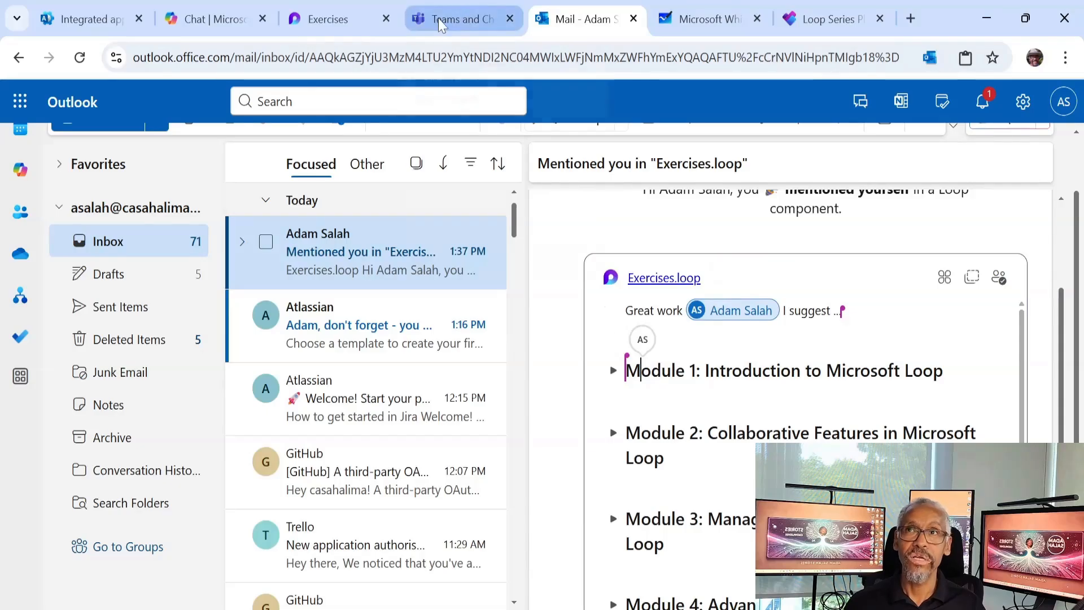
pyautogui.click(337, 19)
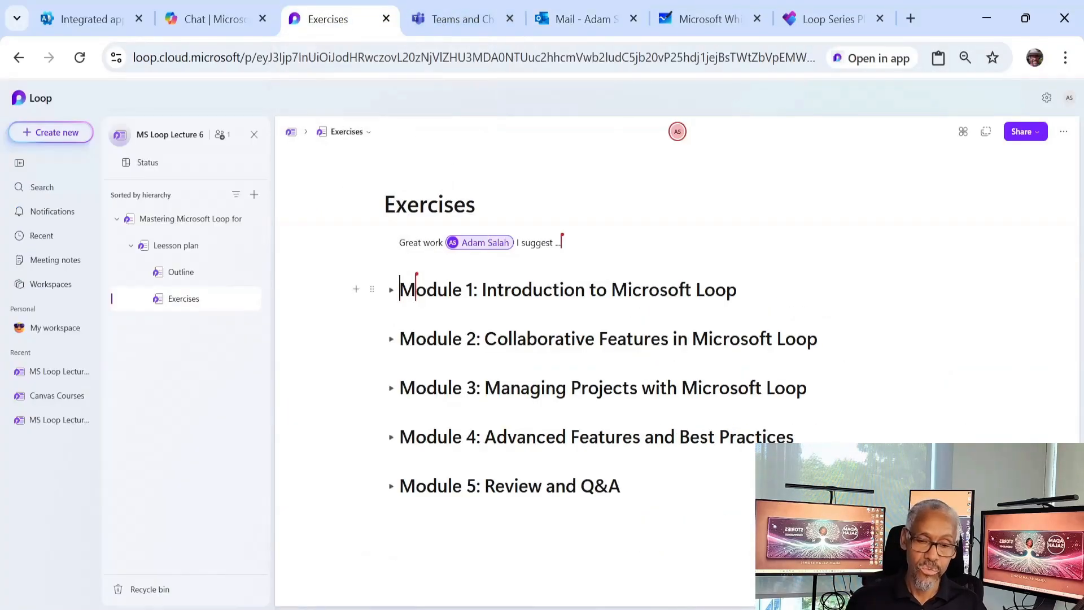
pyautogui.hotkey('ctrl', 'a')
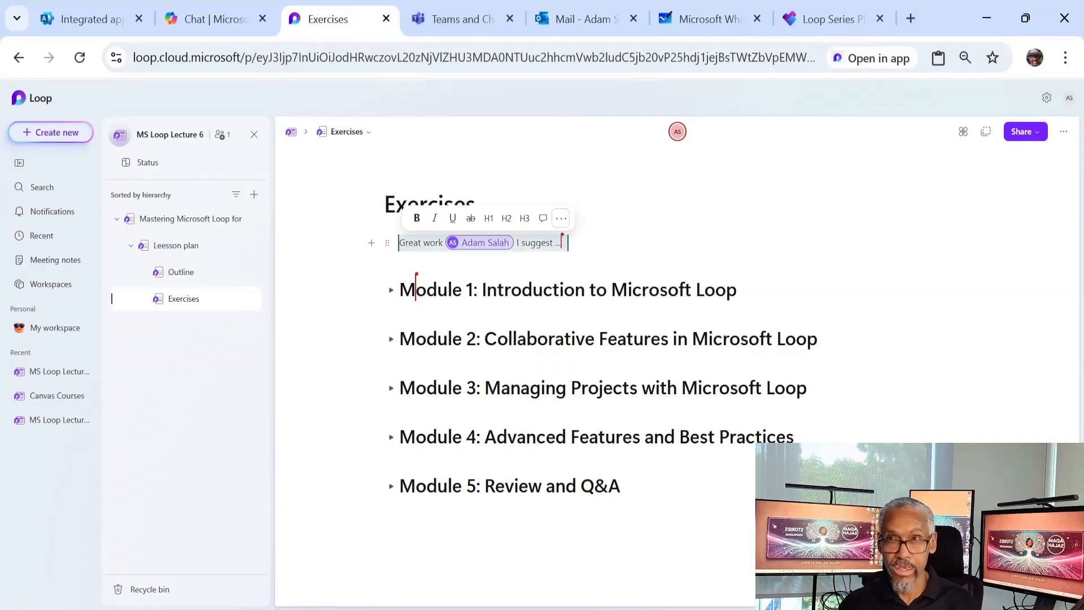
pyautogui.press('Delete')
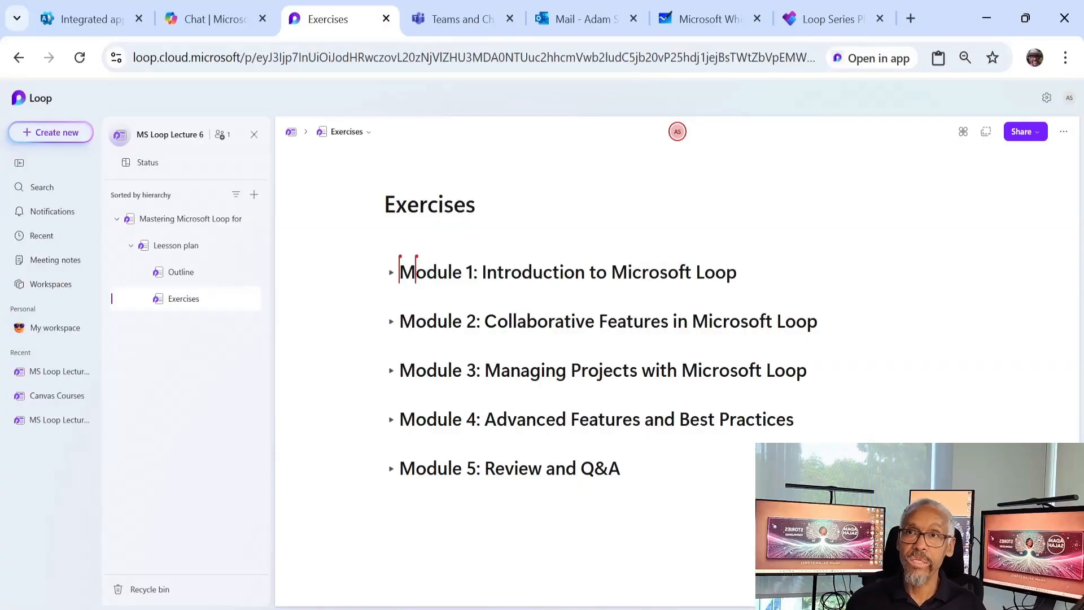
# - Check the Exercises component in the Teams channel post and in the Outlook email after removing the comment line
pyautogui.click(470, 9)
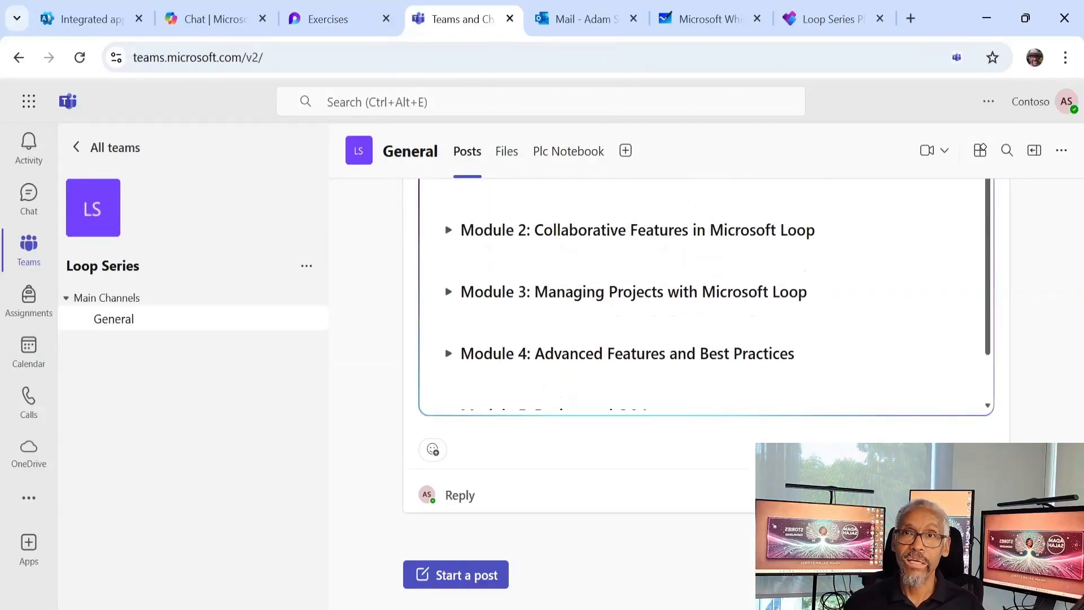
pyautogui.scroll(3, 383, 315)
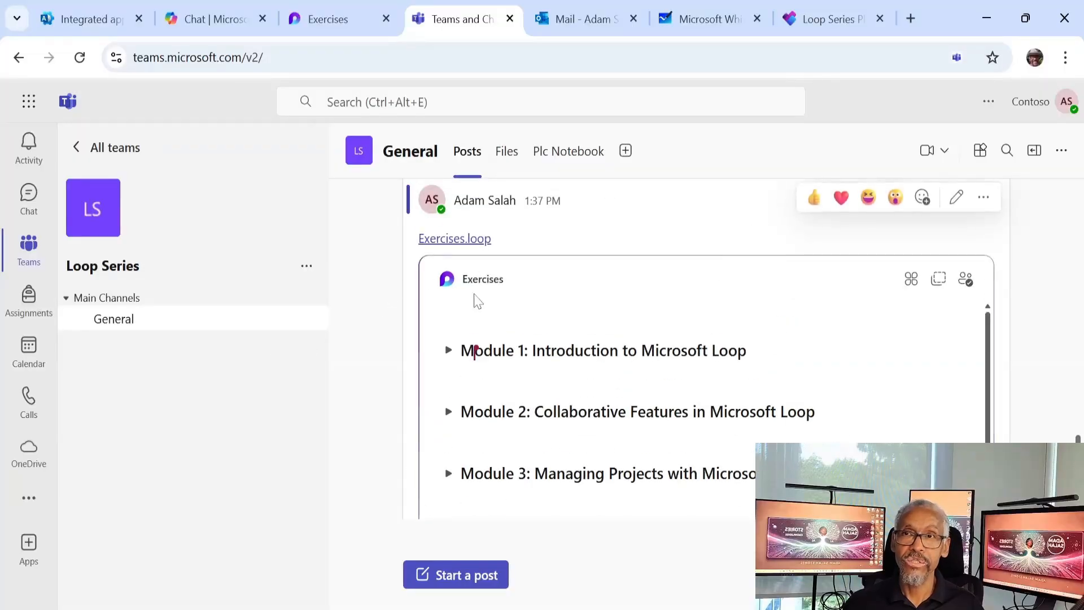
pyautogui.click(590, 11)
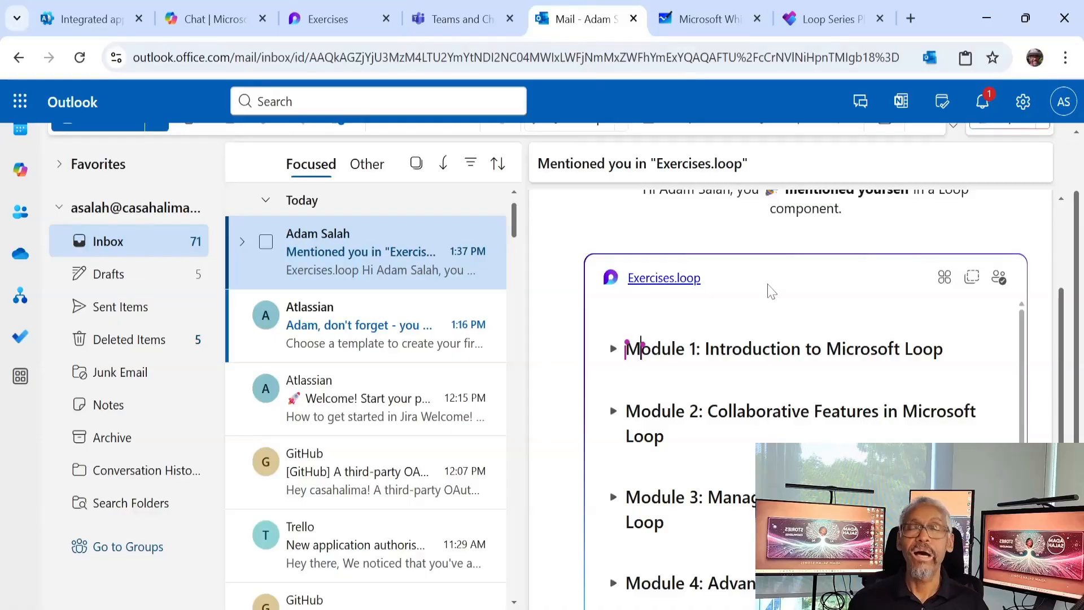
# - Switch to Loop, view the home page's address and its option for creating a workspace, and reopen the MS Loop Lecture 6 workspace
pyautogui.moveTo(345, 10)
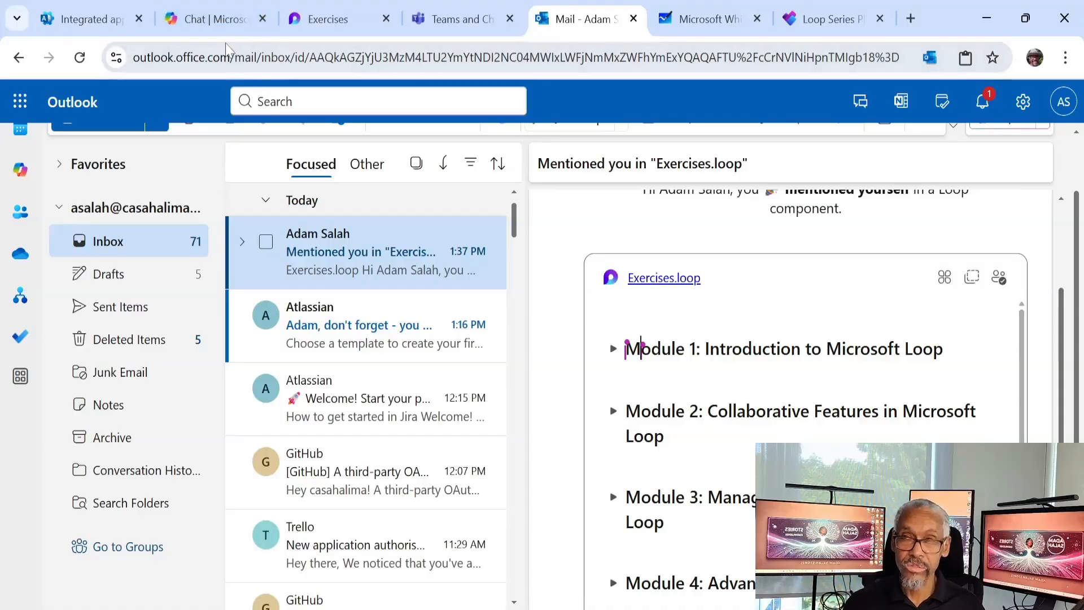
pyautogui.moveTo(307, 33)
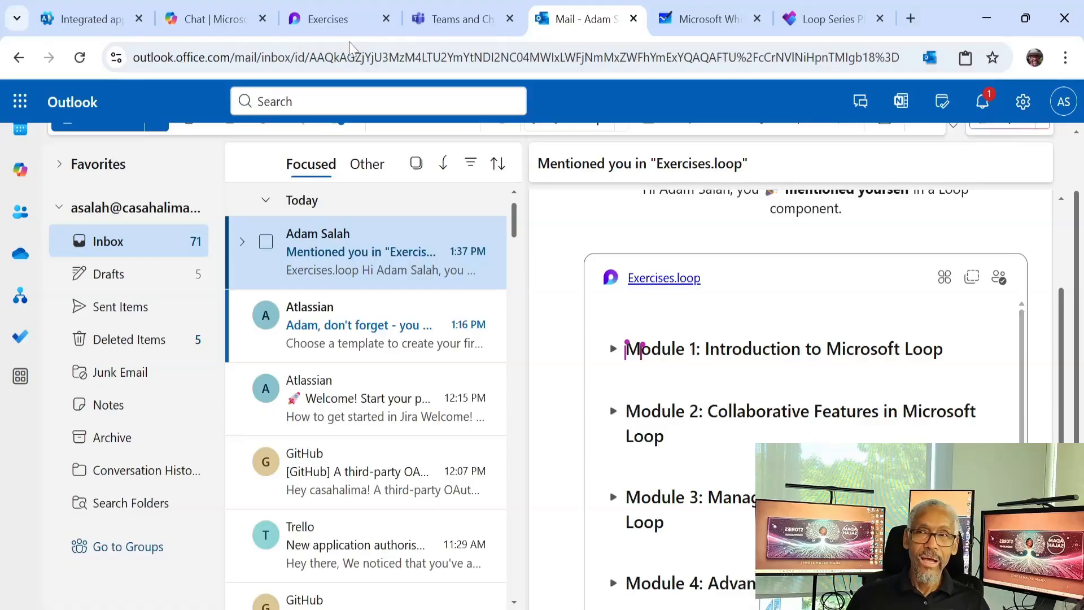
pyautogui.click(349, 11)
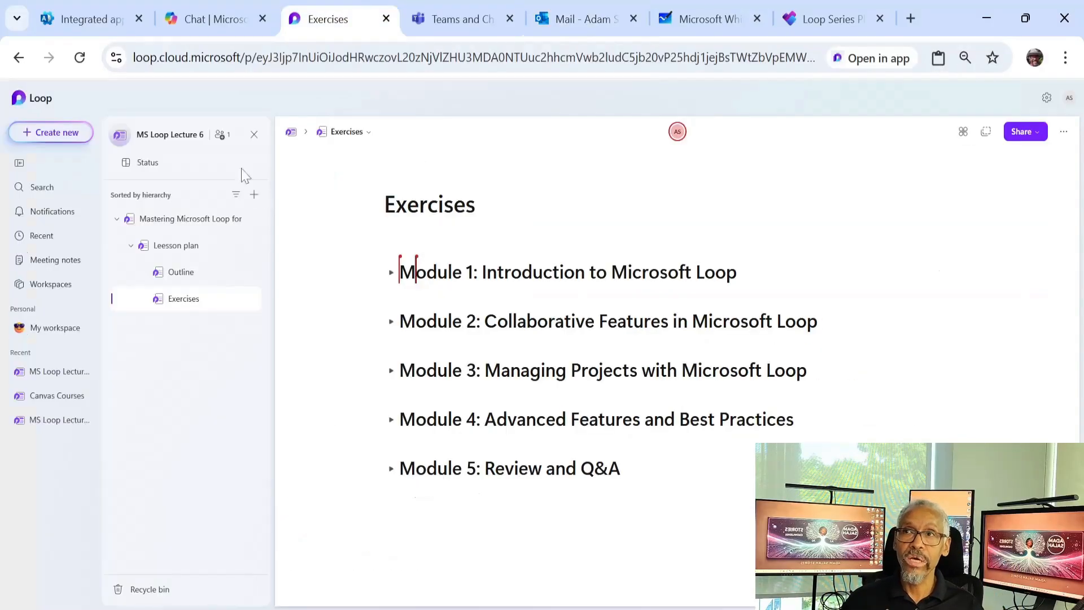
pyautogui.click(39, 103)
pyautogui.doubleClick(254, 57)
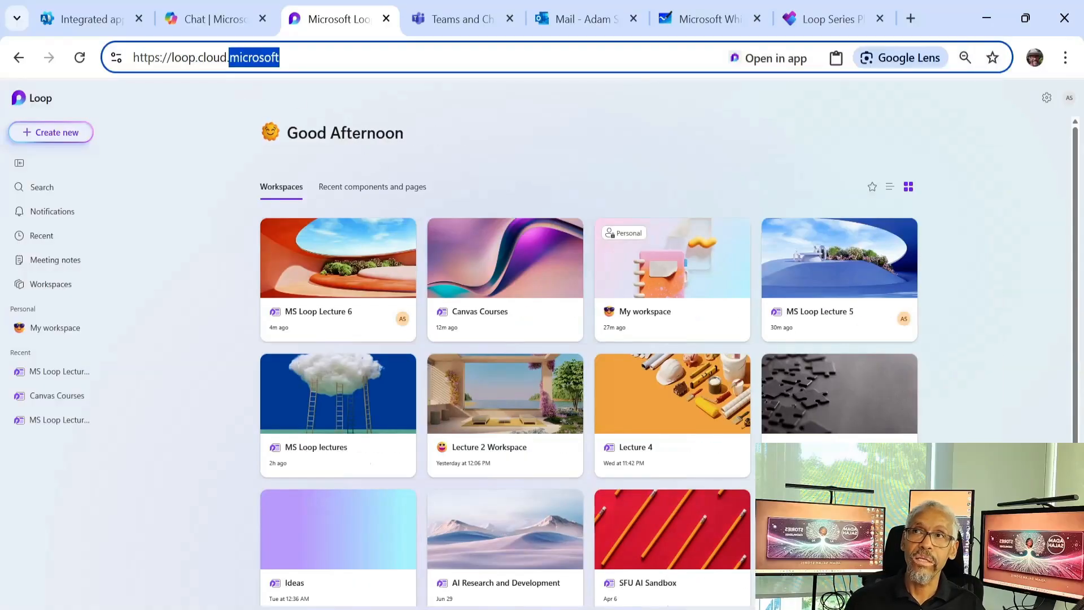
pyautogui.click(562, 145)
pyautogui.click(56, 132)
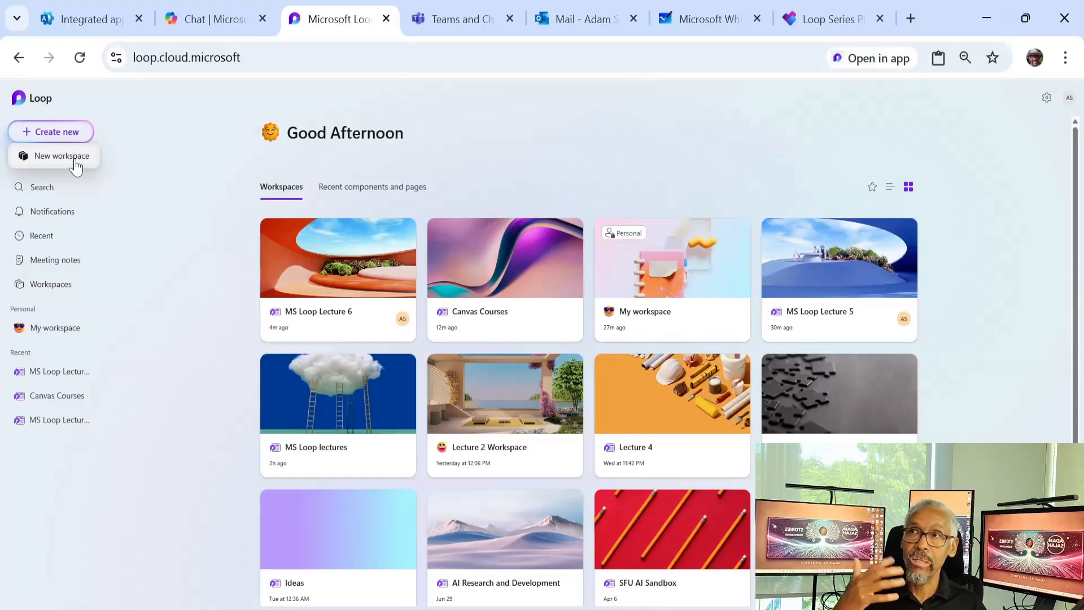
pyautogui.click(503, 150)
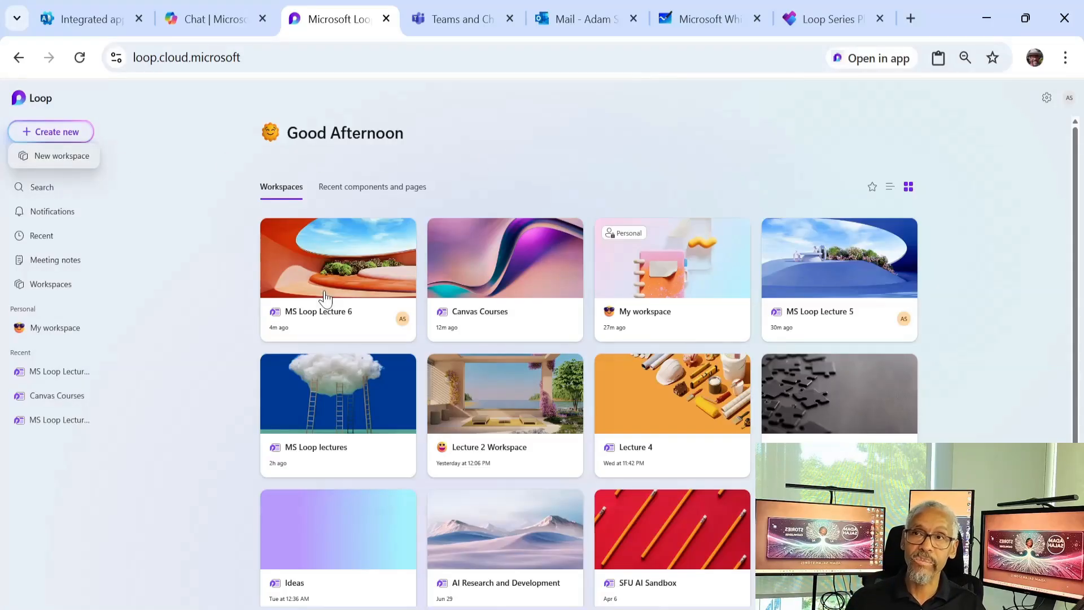
pyautogui.click(316, 291)
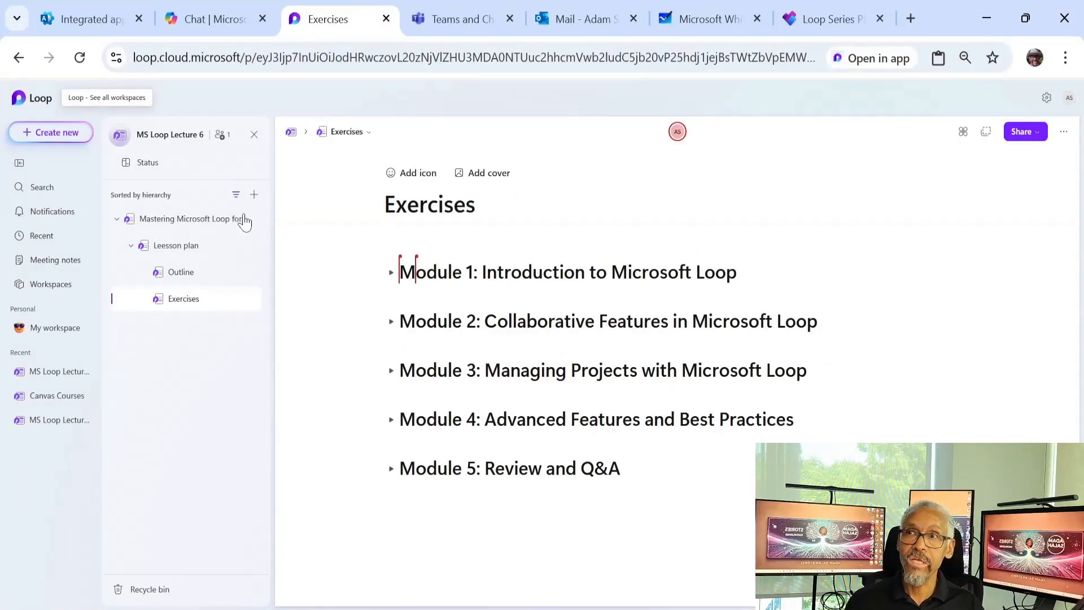
# - View the options available for the Exercises page and create a new blank page in the workspace
pyautogui.click(251, 300)
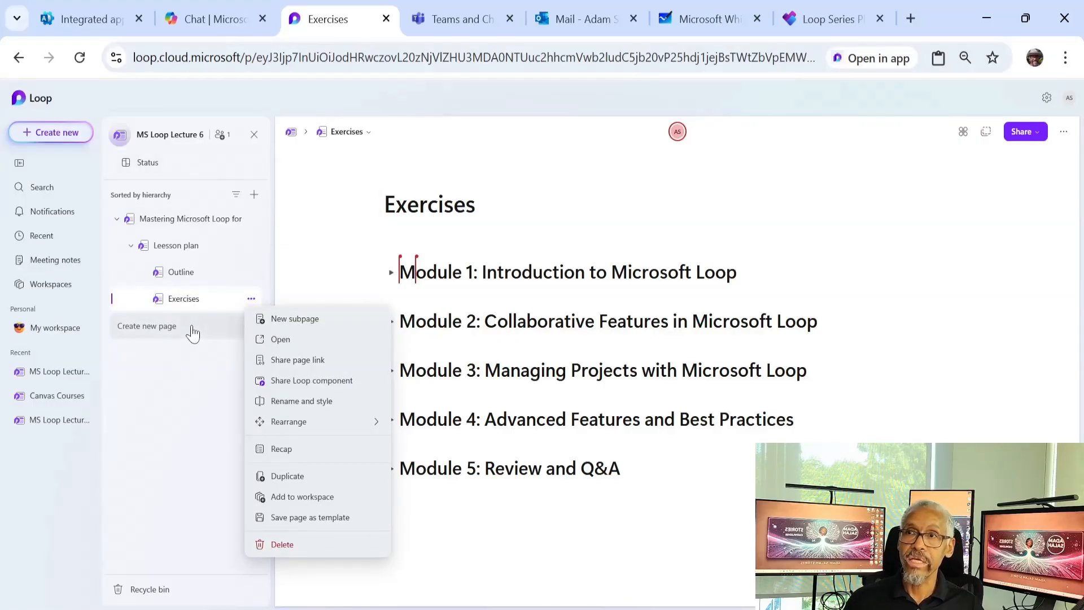
pyautogui.click(182, 339)
pyautogui.click(196, 334)
pyautogui.click(251, 325)
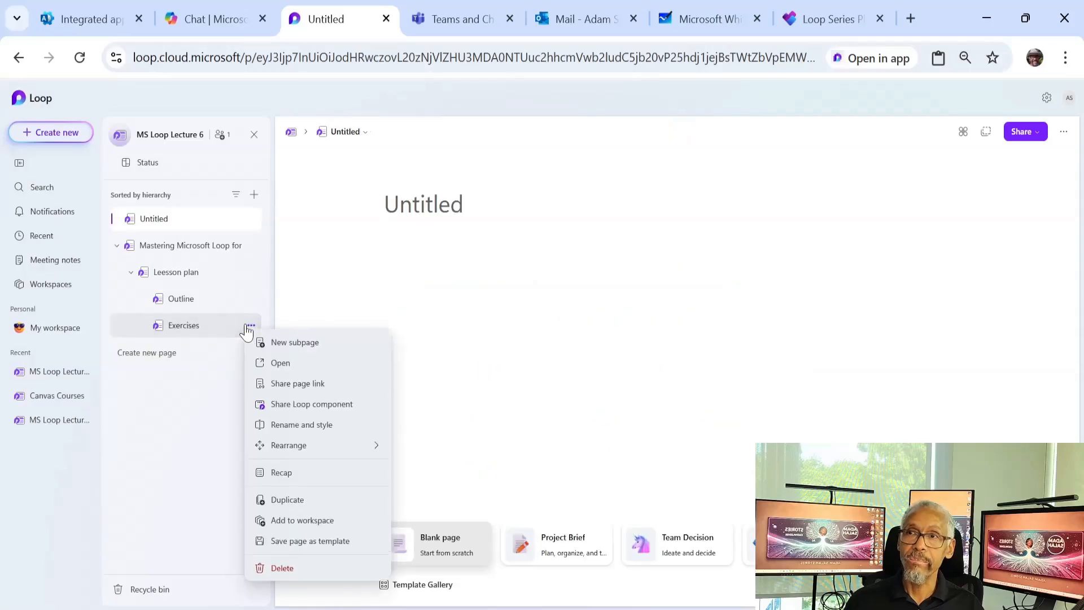
# - Move the new untitled page under Leesson plan, between Outline and Exercises
pyautogui.click(192, 222)
pyautogui.moveTo(192, 221); pyautogui.dragTo(207, 309)
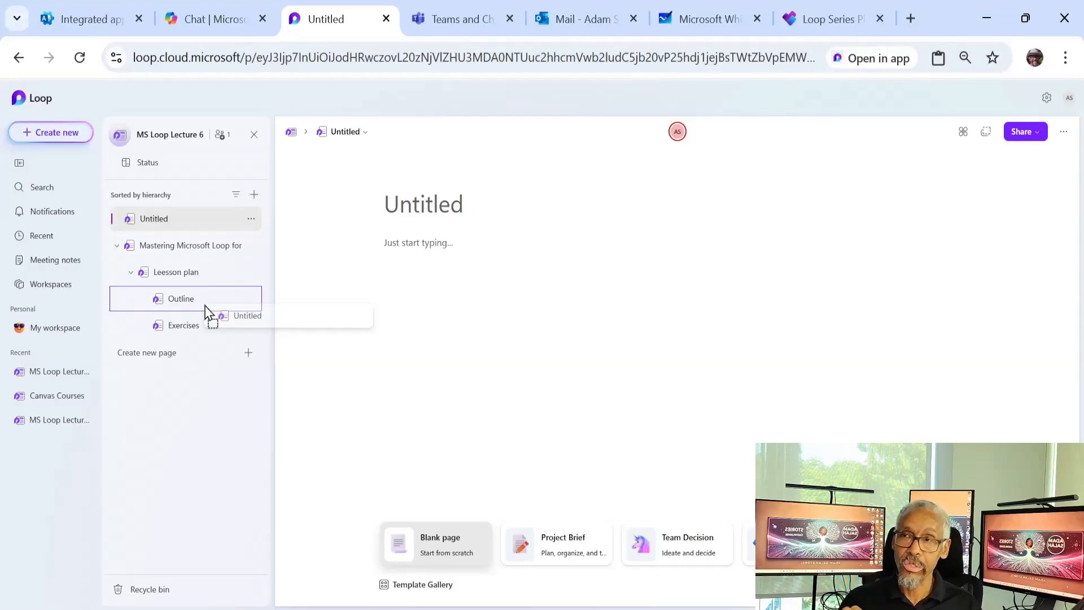
pyautogui.moveTo(207, 309)
pyautogui.mouseDown()
pyautogui.moveTo(208, 334)
pyautogui.moveTo(201, 318)
pyautogui.mouseUp()
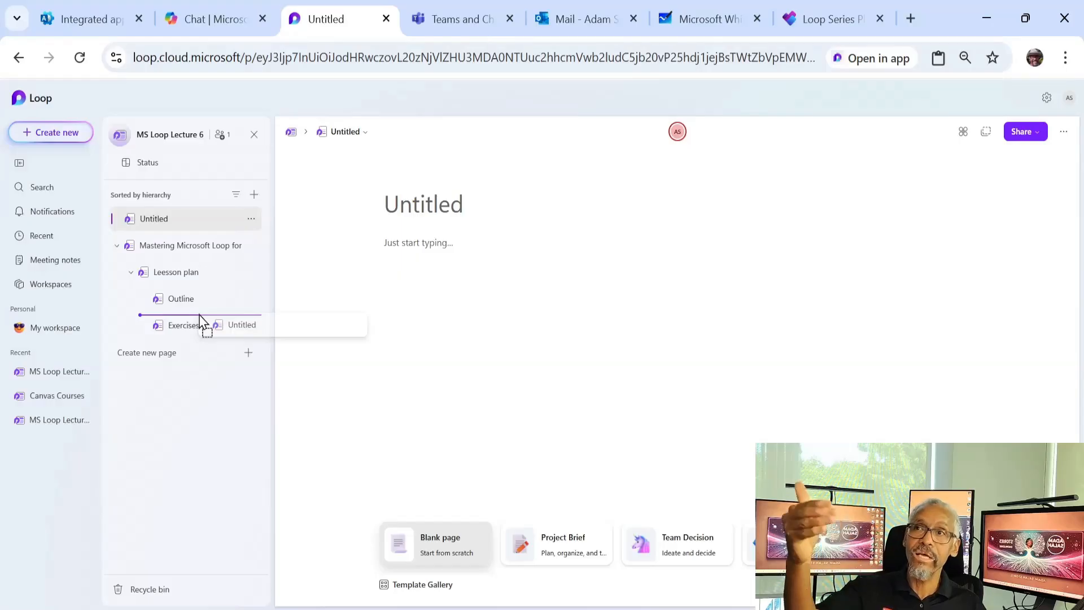
pyautogui.moveTo(200, 318); pyautogui.dragTo(202, 320)
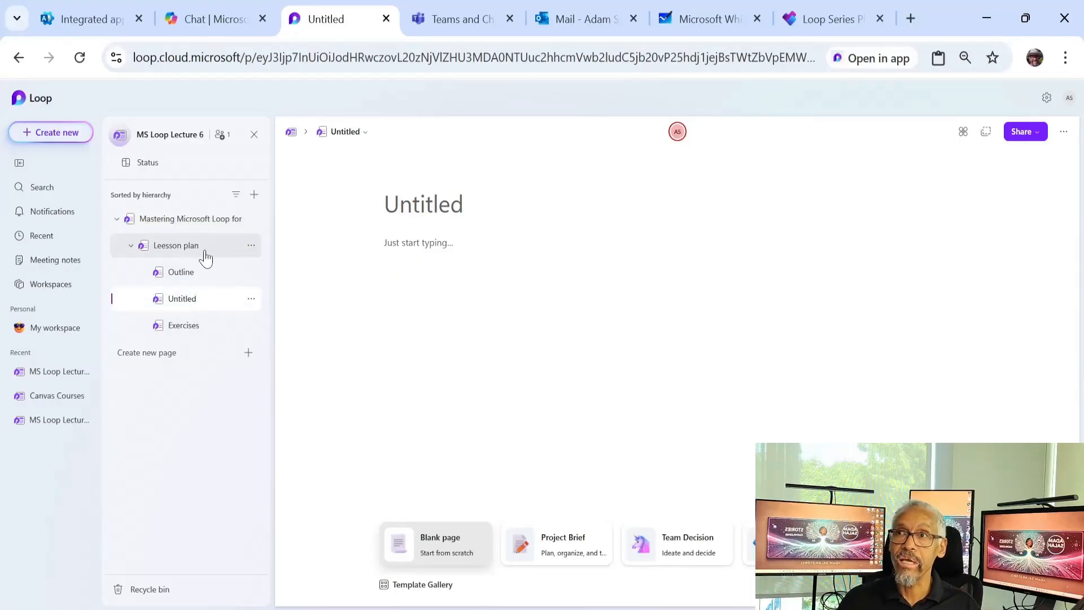
# - Delete the untitled page between Outline and Exercises and confirm the deletion
pyautogui.click(251, 299)
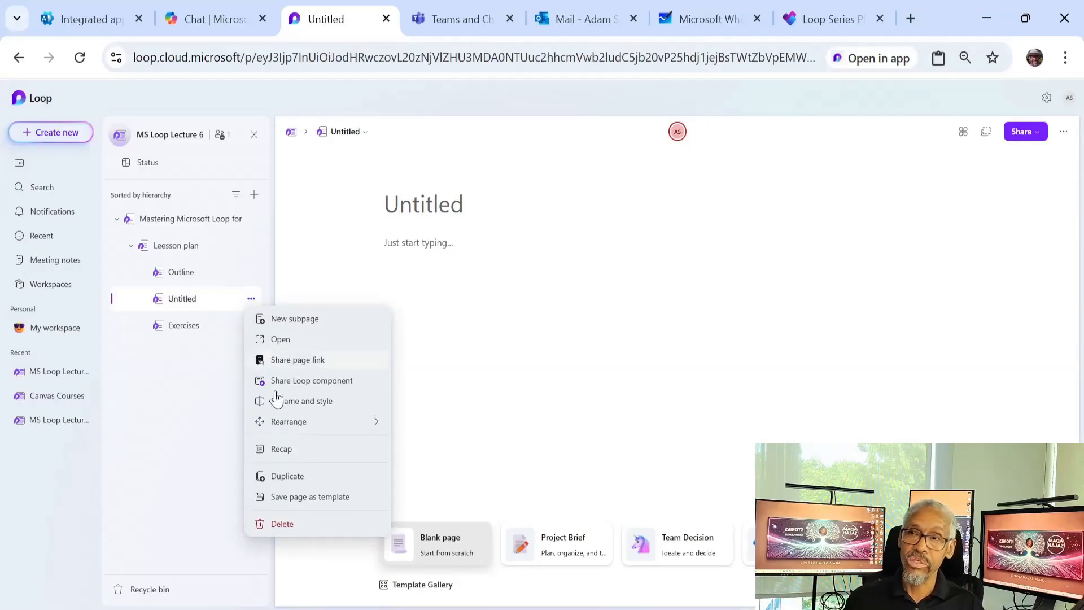
pyautogui.click(282, 524)
pyautogui.click(560, 374)
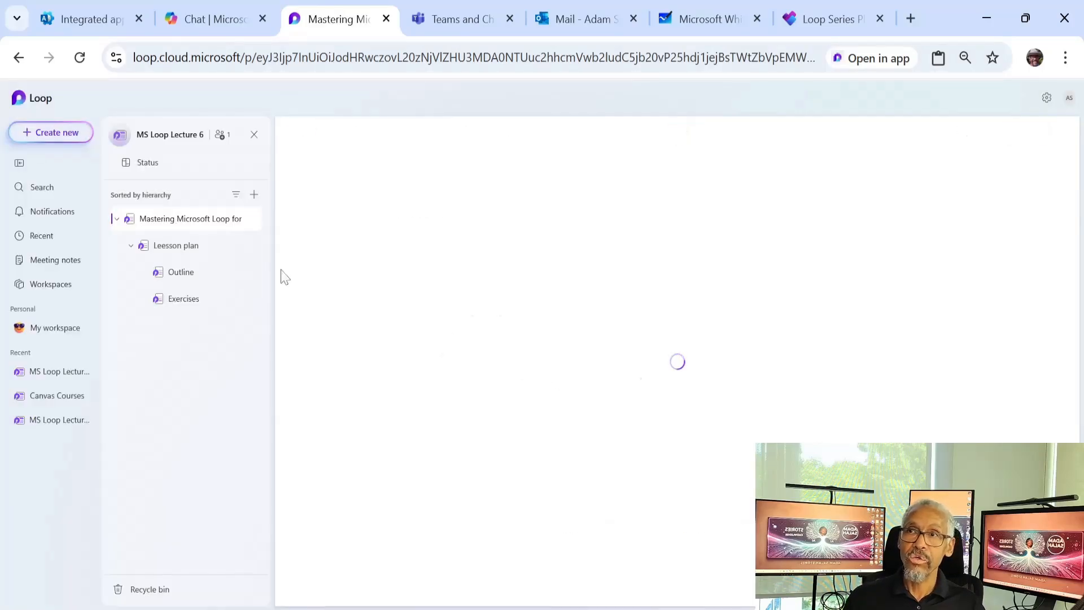